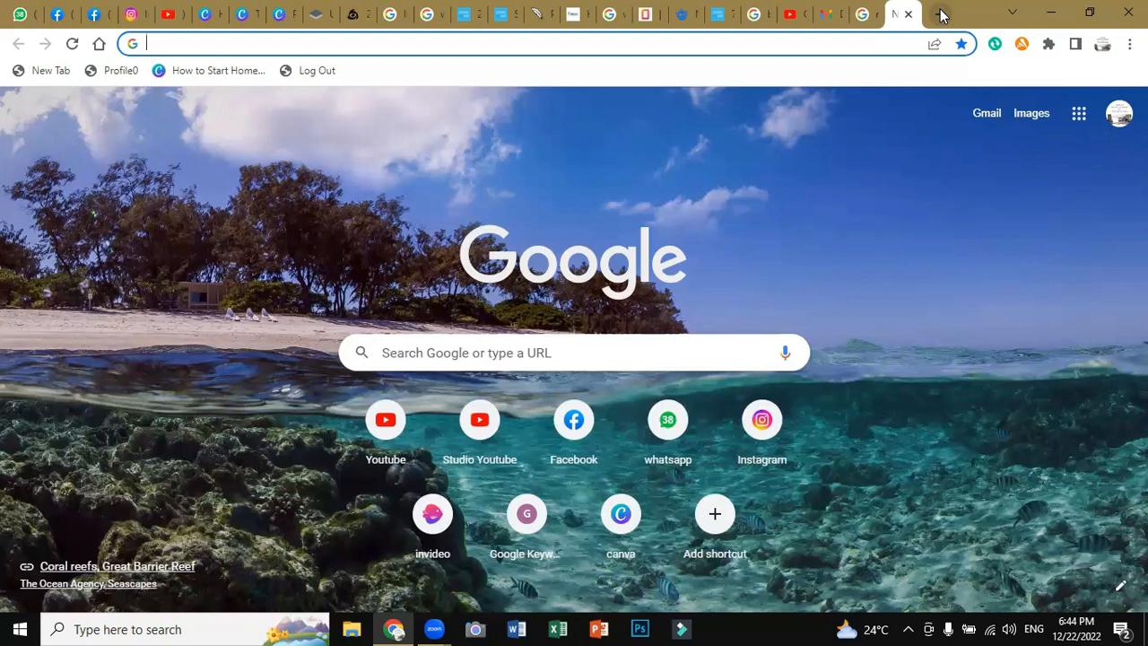
Search Google for behance.com and open the Behance website from the results.
click(406, 352)
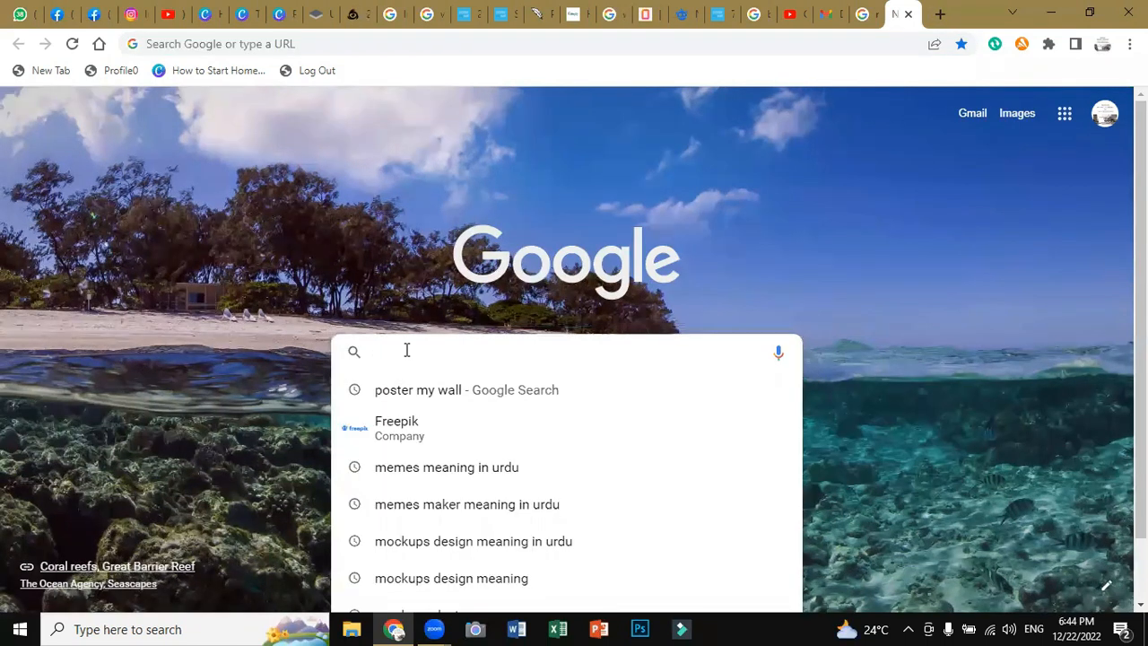
text(behanc)
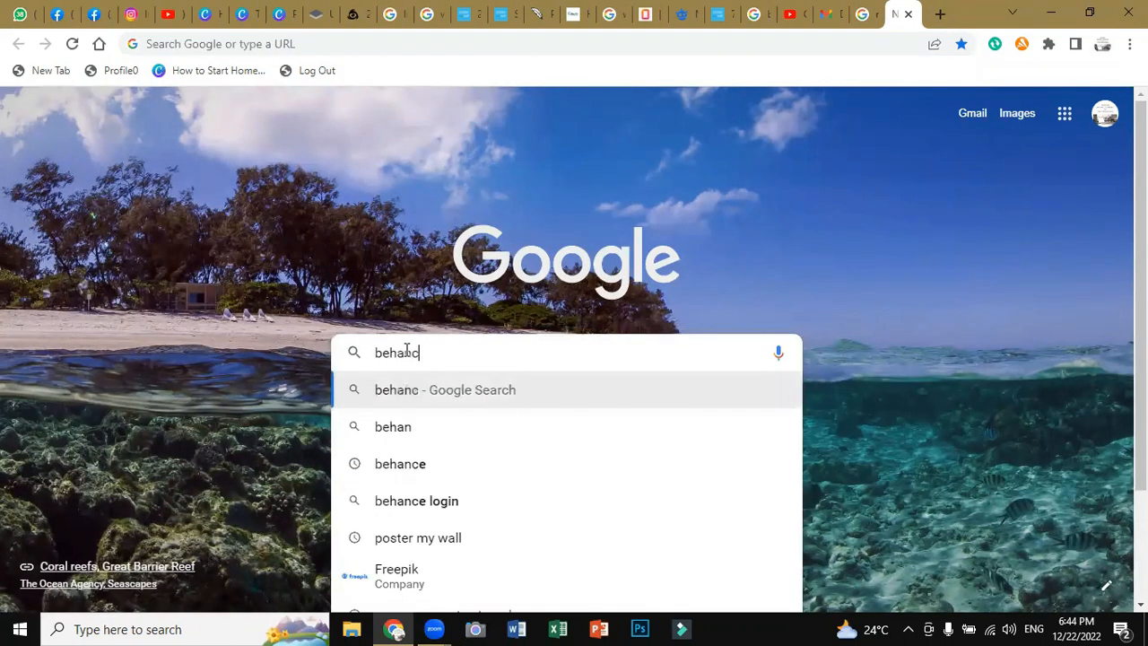
text(e.com)
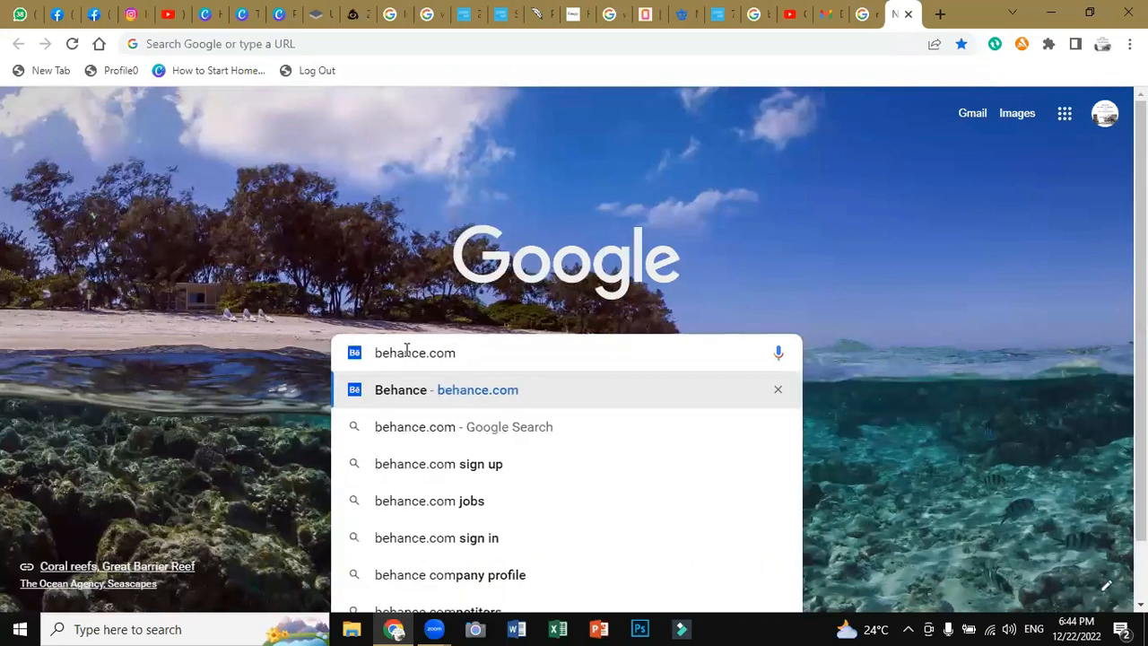
click(412, 432)
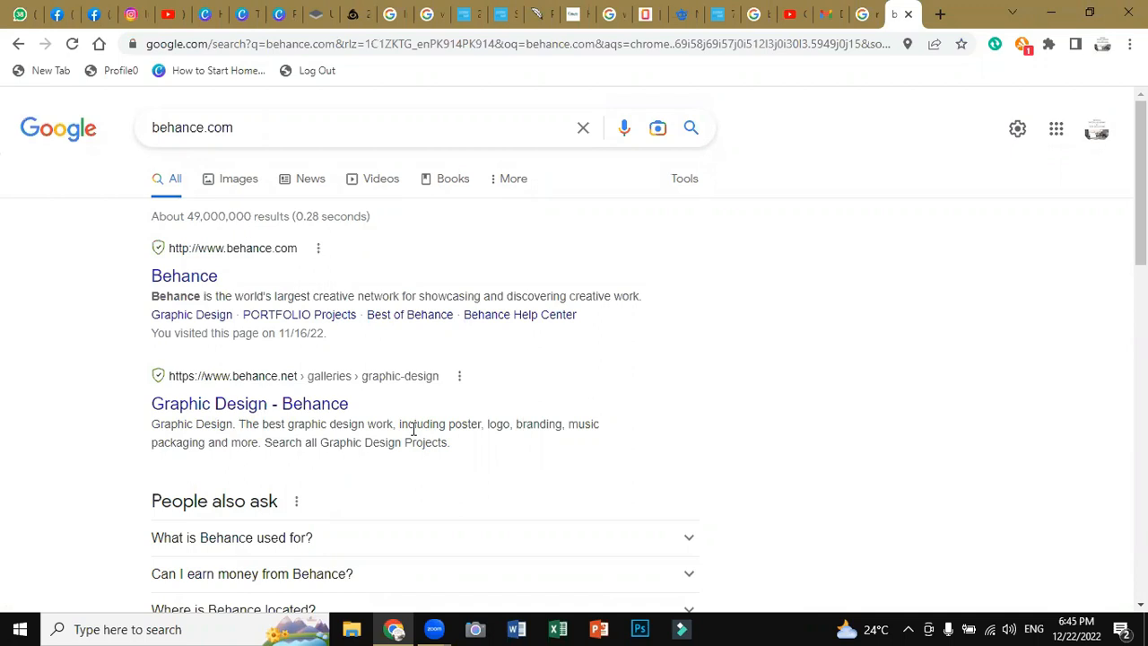
click(219, 262)
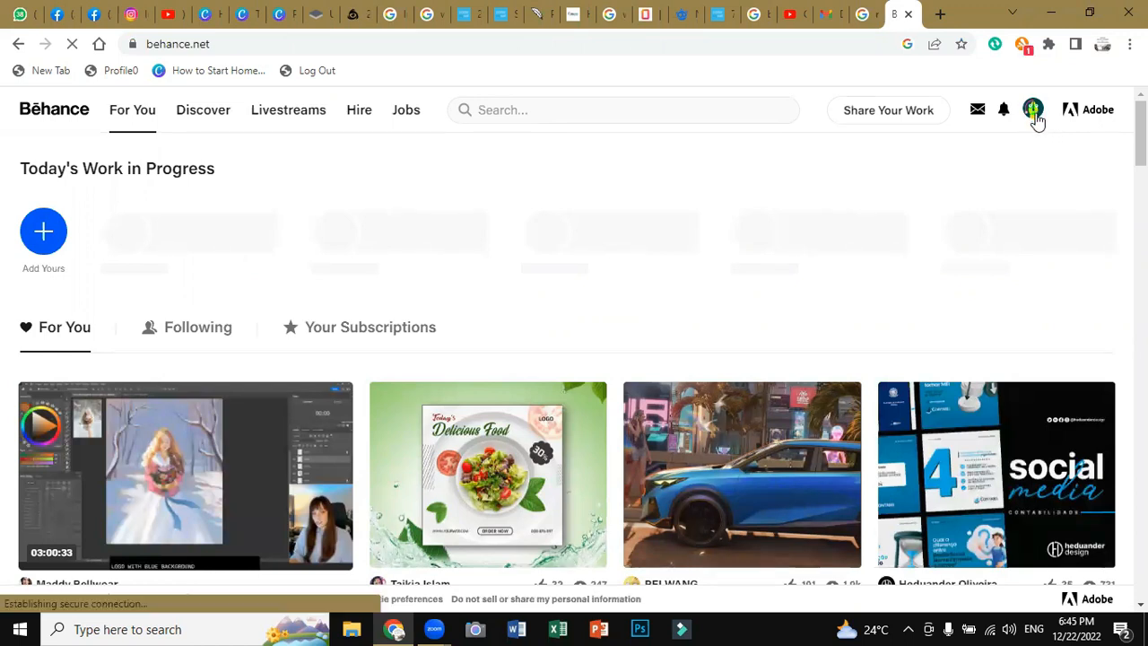
View the options in the Behance account menu and close it.
mouse_move(1036, 121)
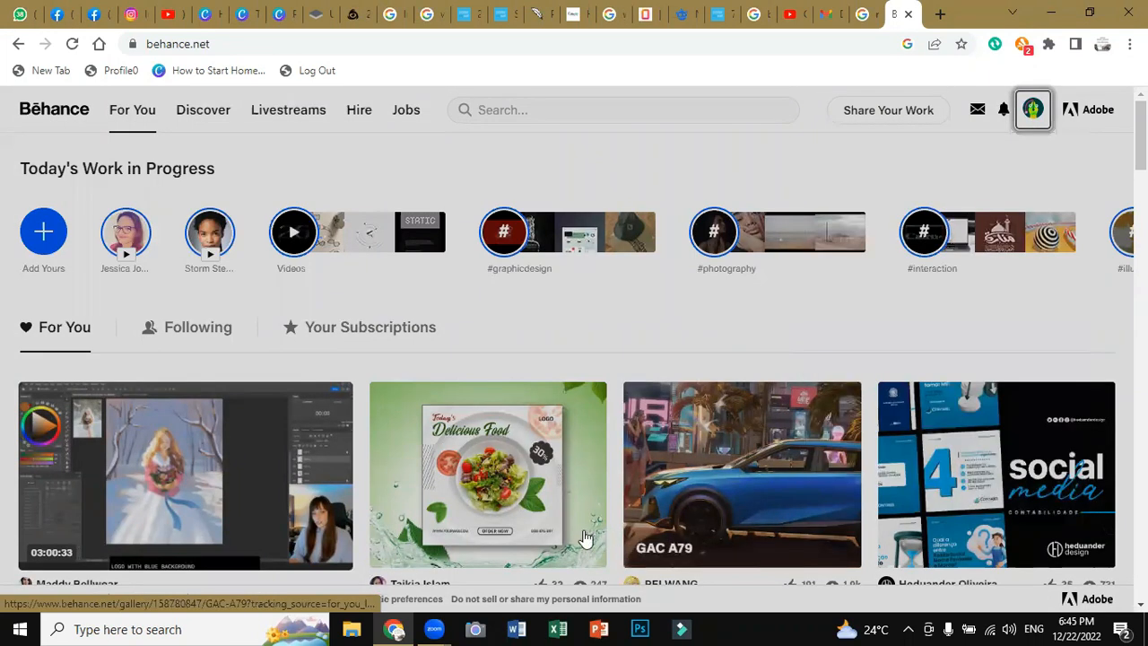
click(1034, 110)
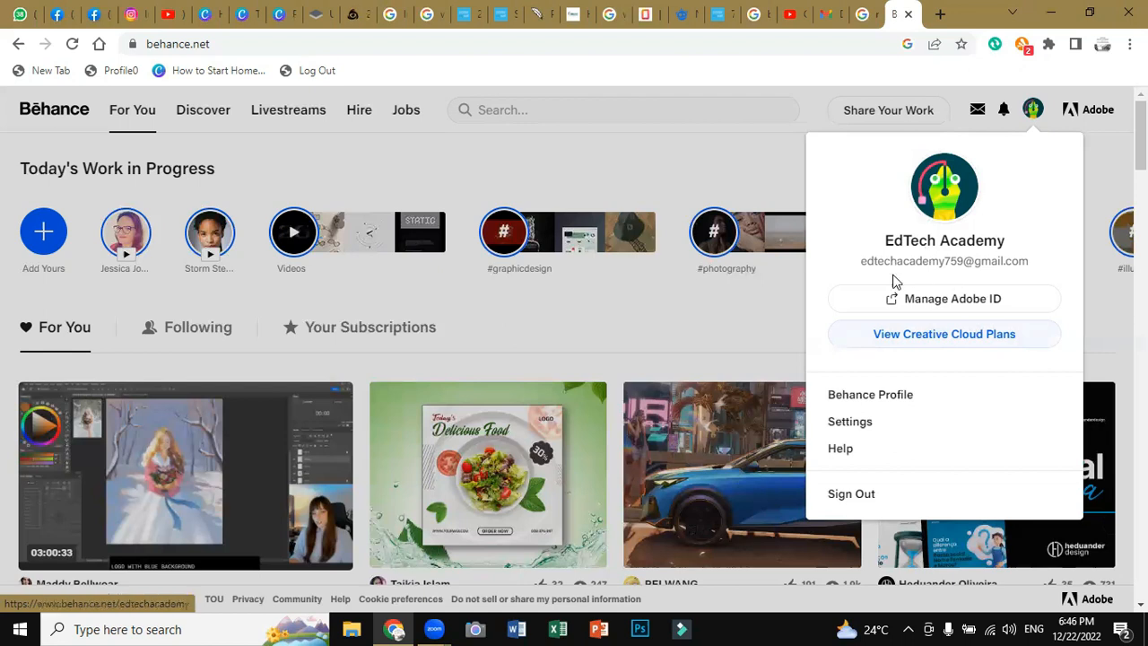
click(762, 323)
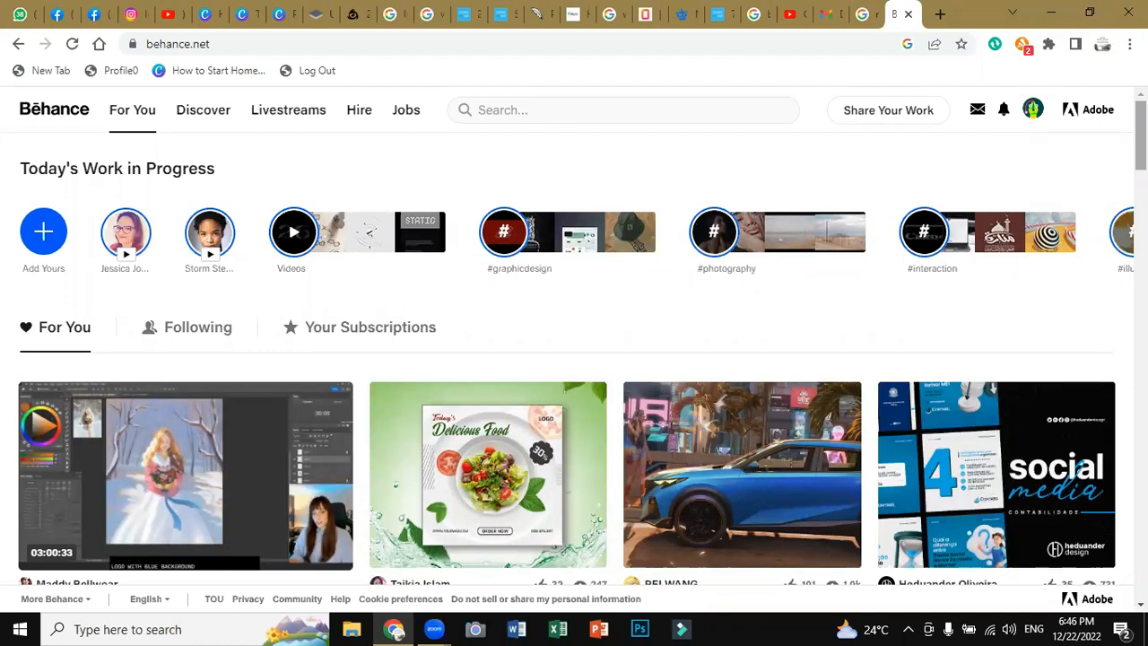
Look through the recommended projects in the For You feed.
scroll(549, 319, down, 2)
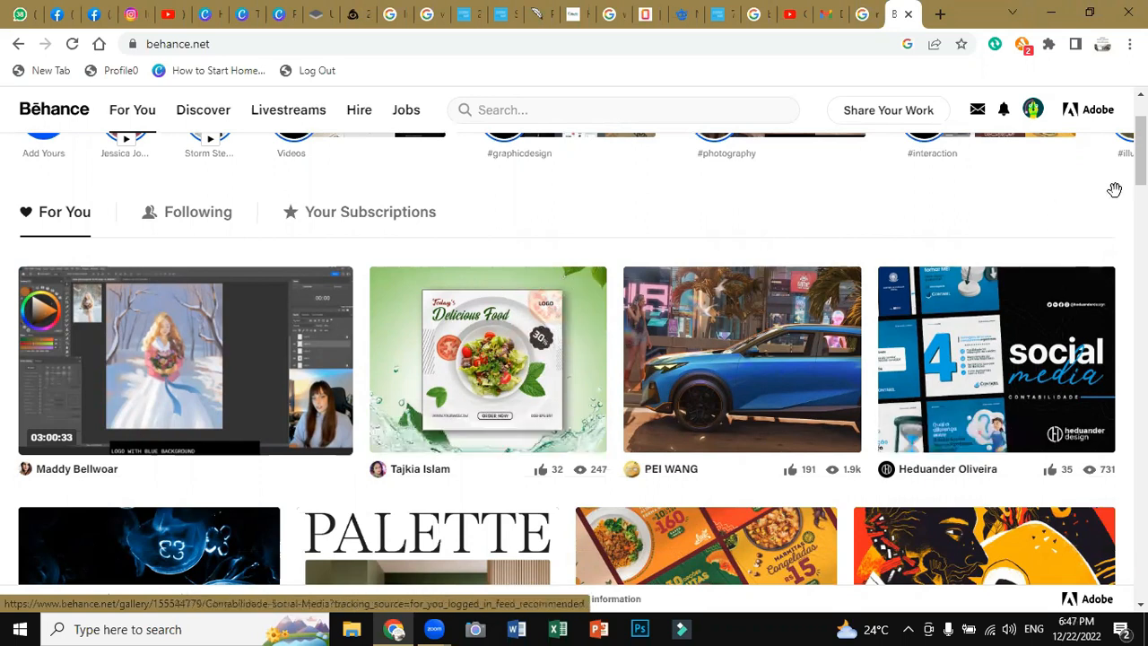
scroll(574, 359, down, 3)
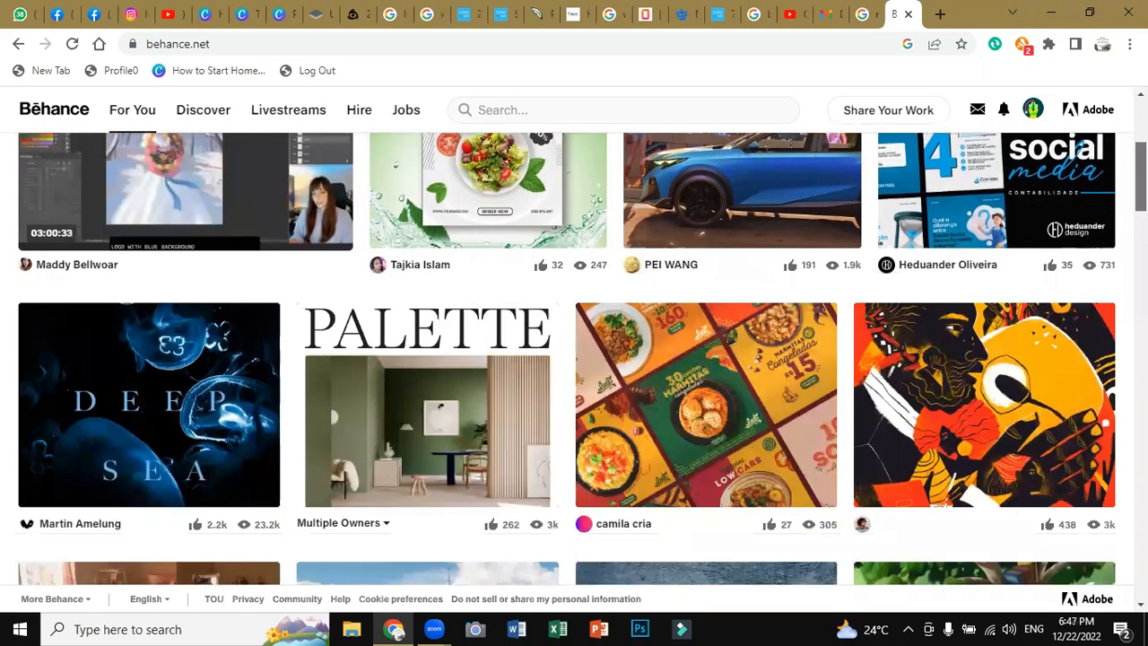
scroll(574, 359, down, 3)
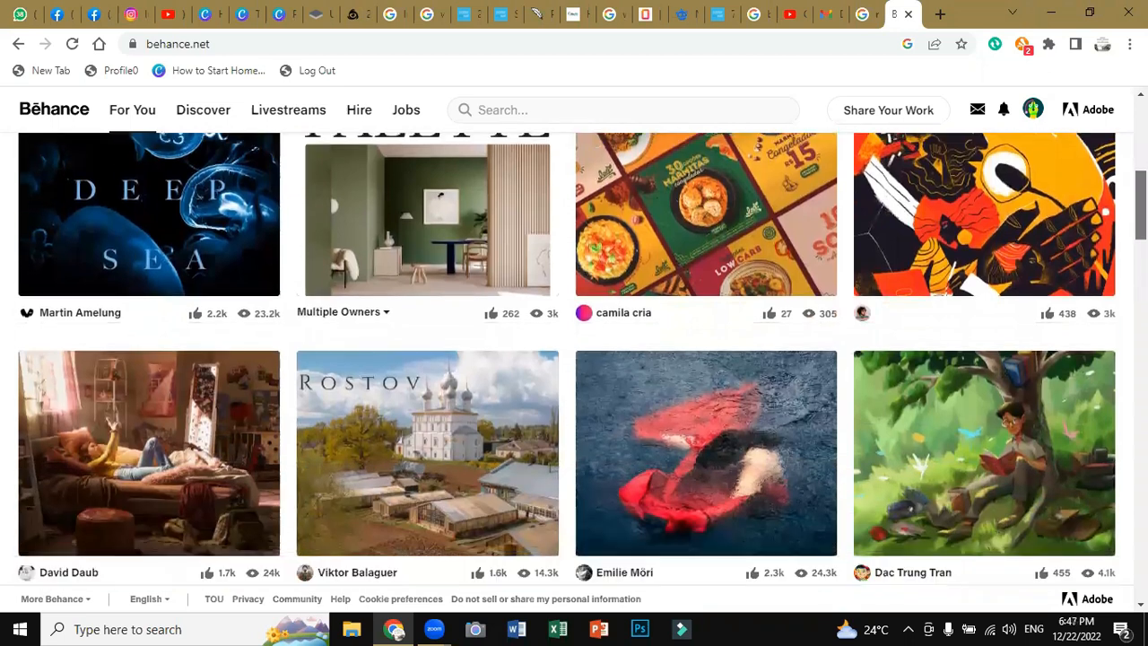
scroll(575, 358, down, 5)
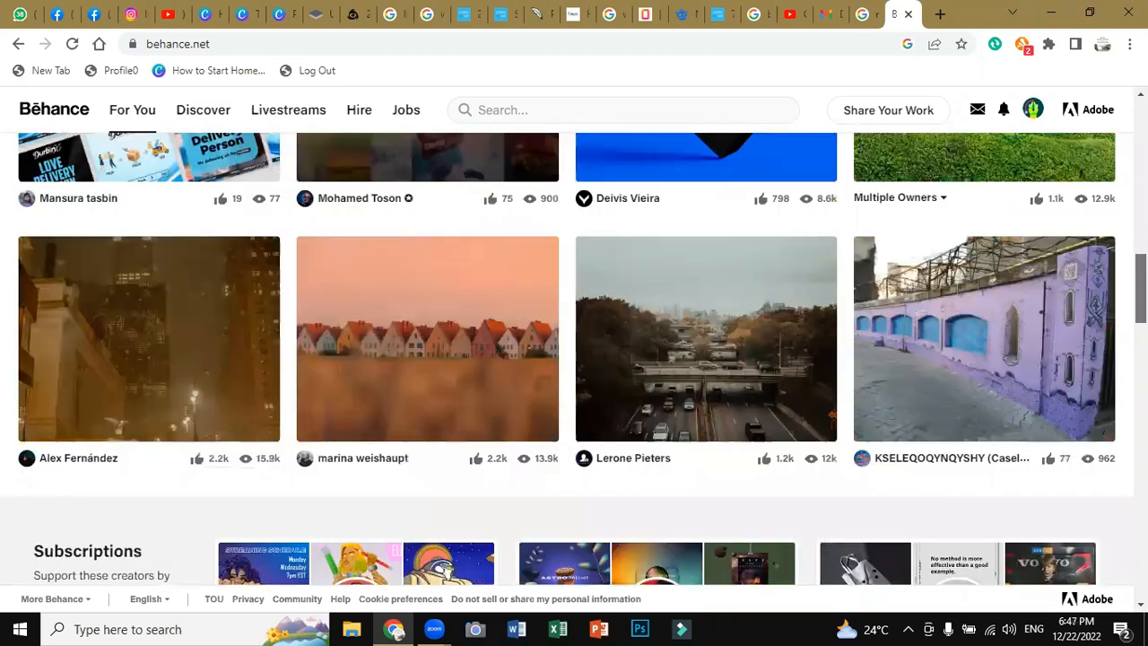
scroll(574, 359, down, 3)
scroll(574, 359, up, 4)
drag(1141, 278, 1141, 136)
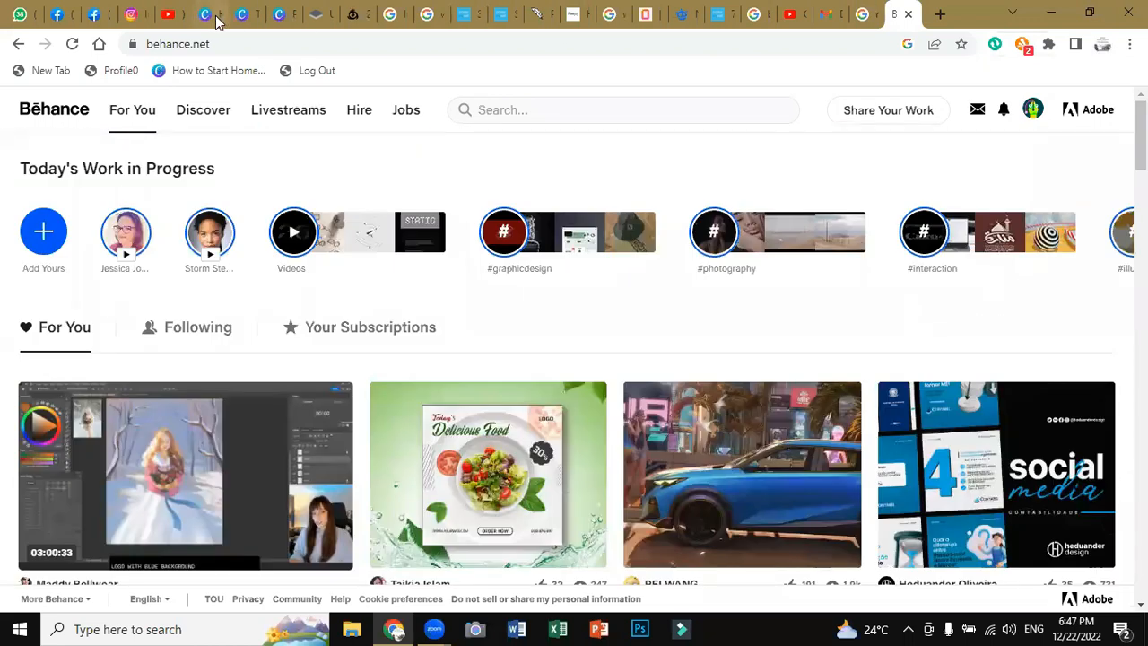
Visit Behance's Discover, Hire and Jobs pages one after another.
click(207, 119)
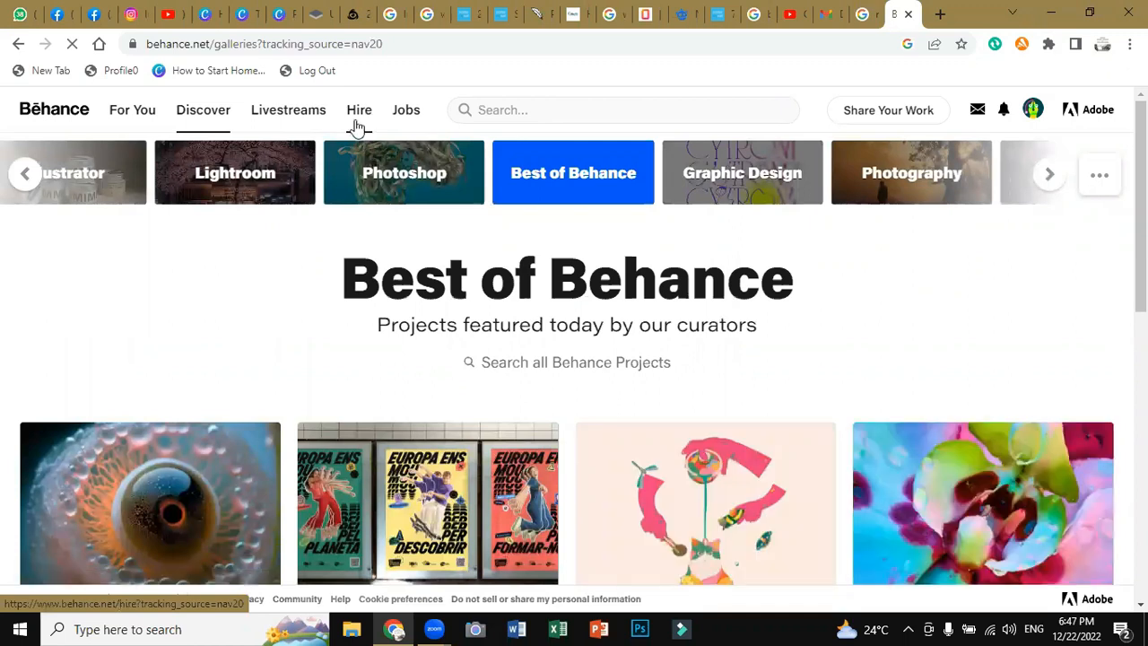
click(358, 127)
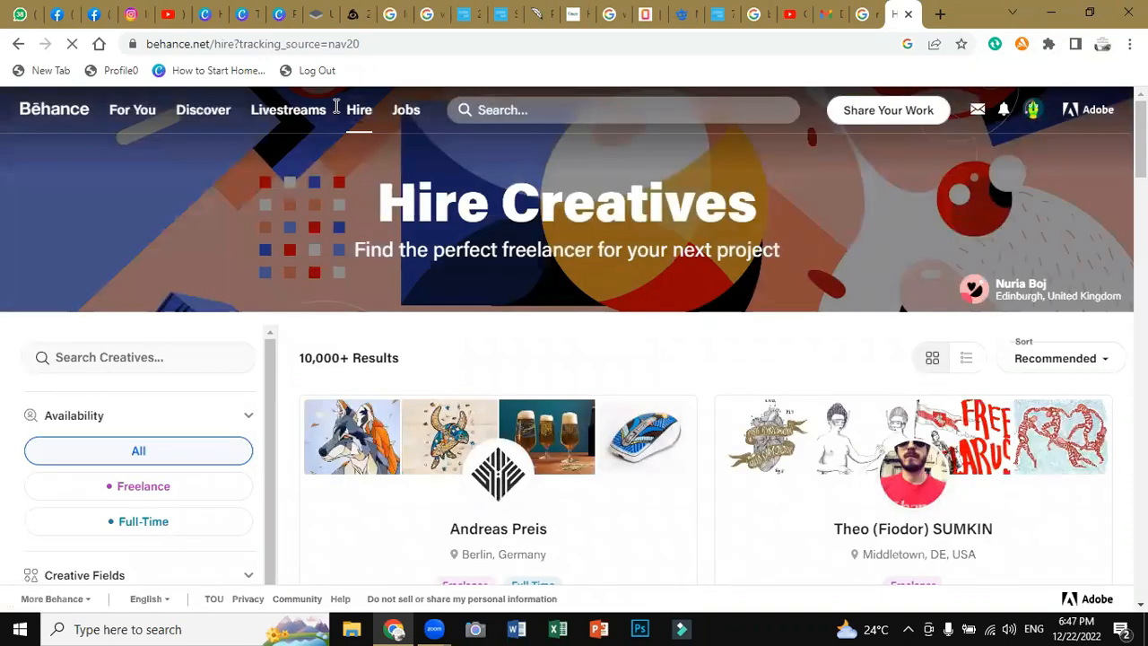
click(408, 128)
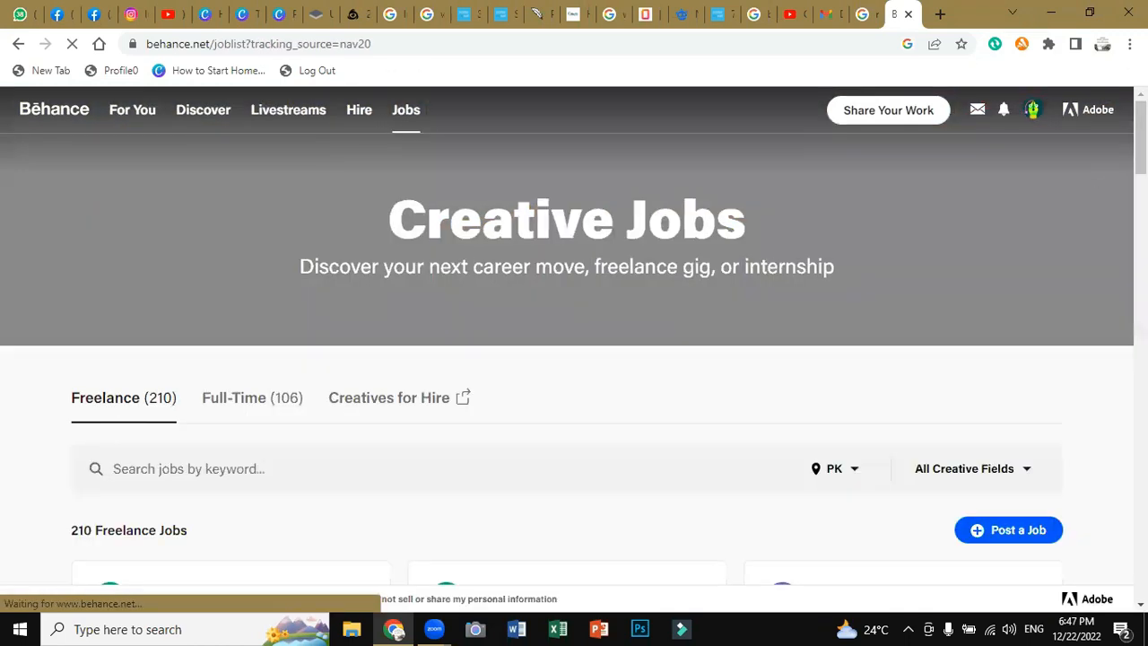
Examine the freelance listings on the Creative Jobs page and dismiss the "Looking for a designer?" prompt.
scroll(574, 359, down, 3)
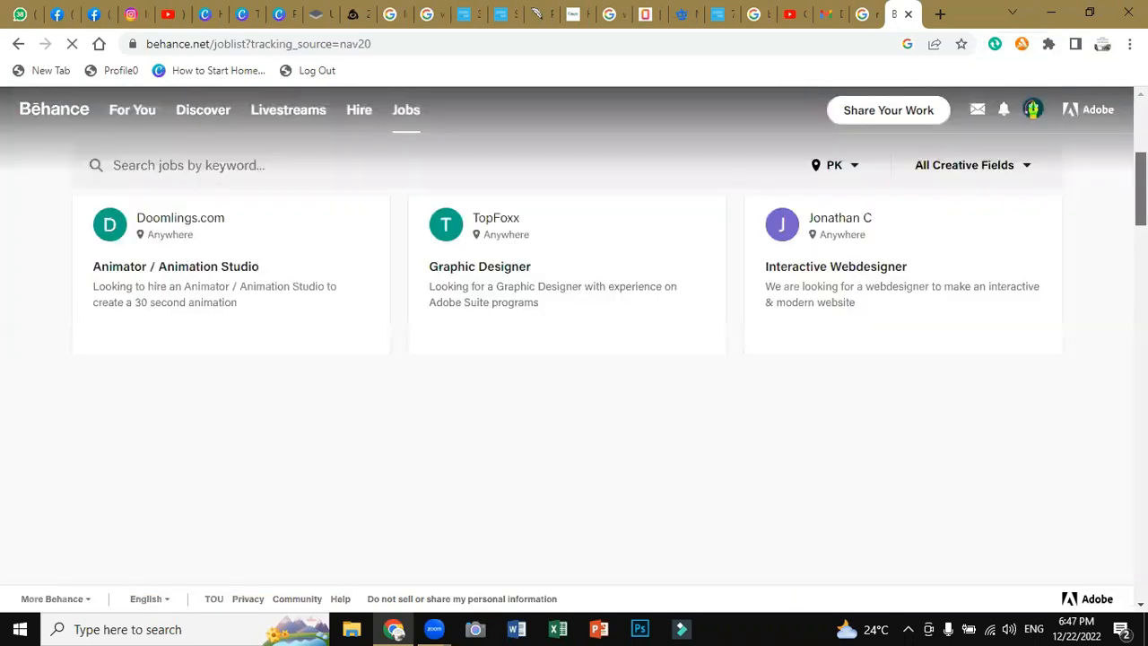
scroll(574, 359, down, 2)
scroll(783, 585, down, 1)
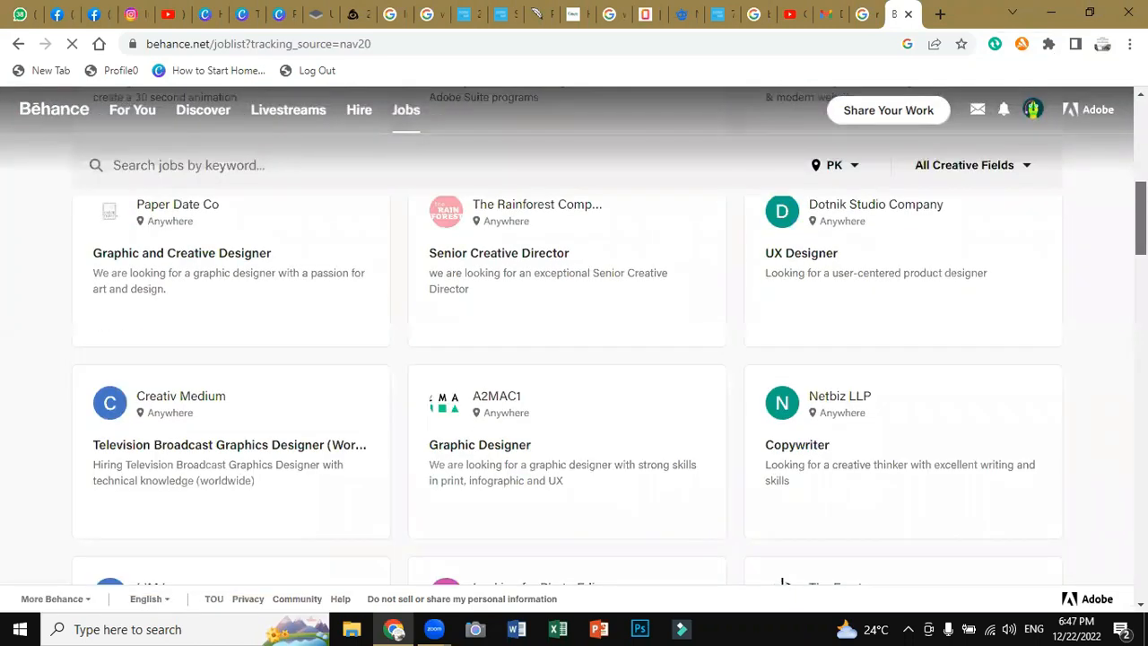
scroll(783, 585, down, 1)
scroll(574, 376, down, 3)
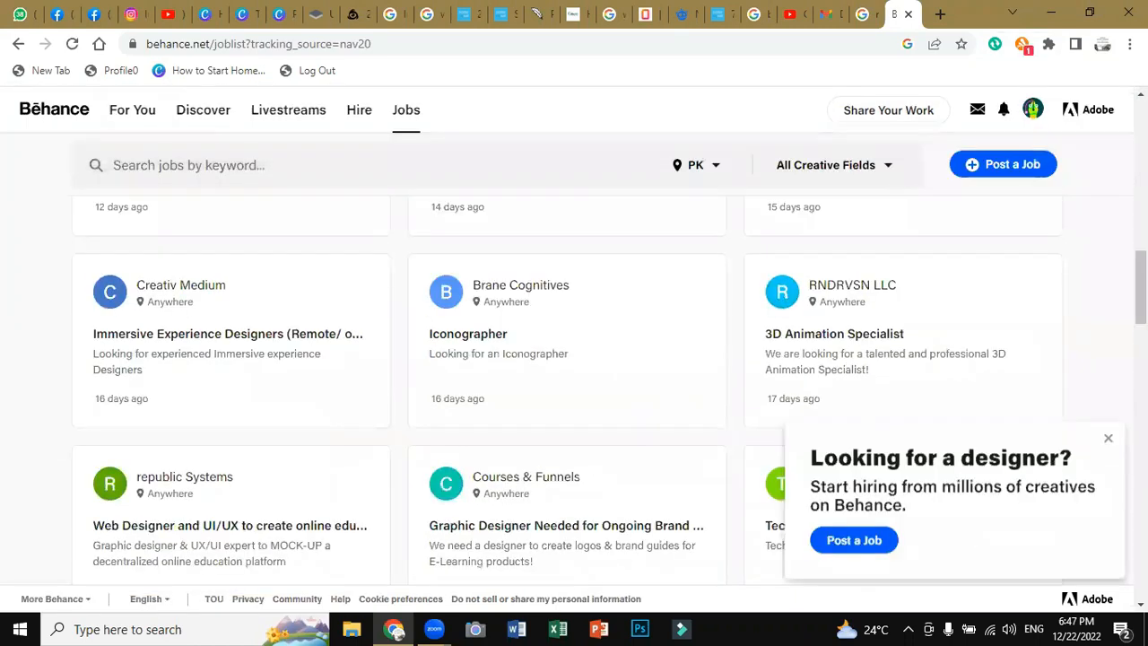
scroll(574, 377, down, 4)
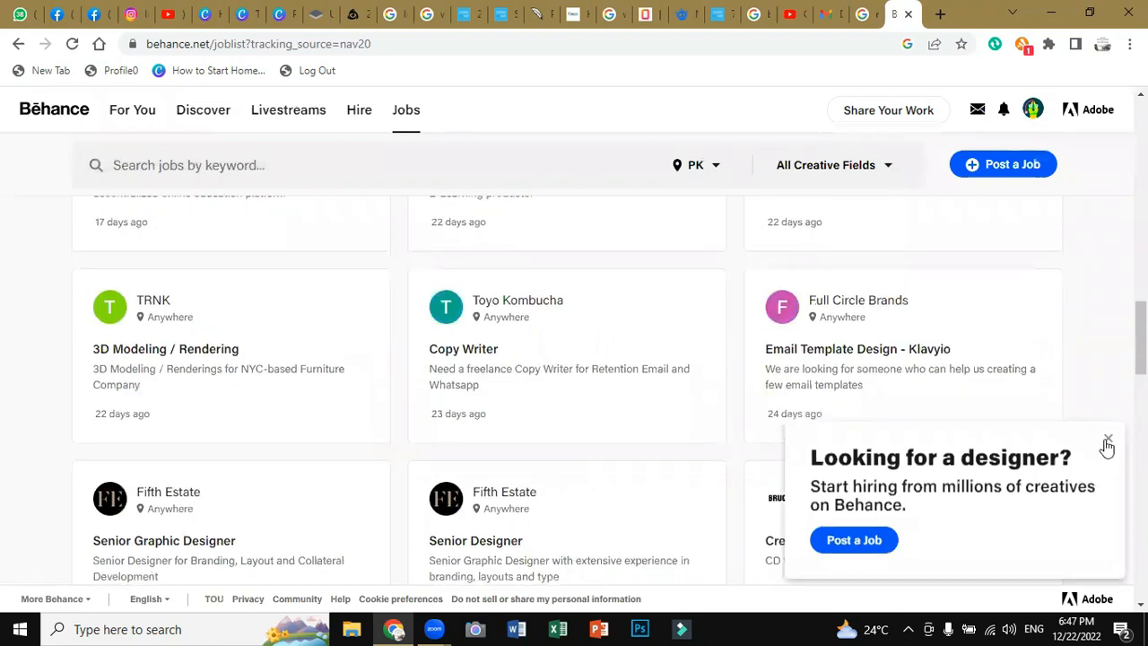
drag(1141, 348, 1140, 144)
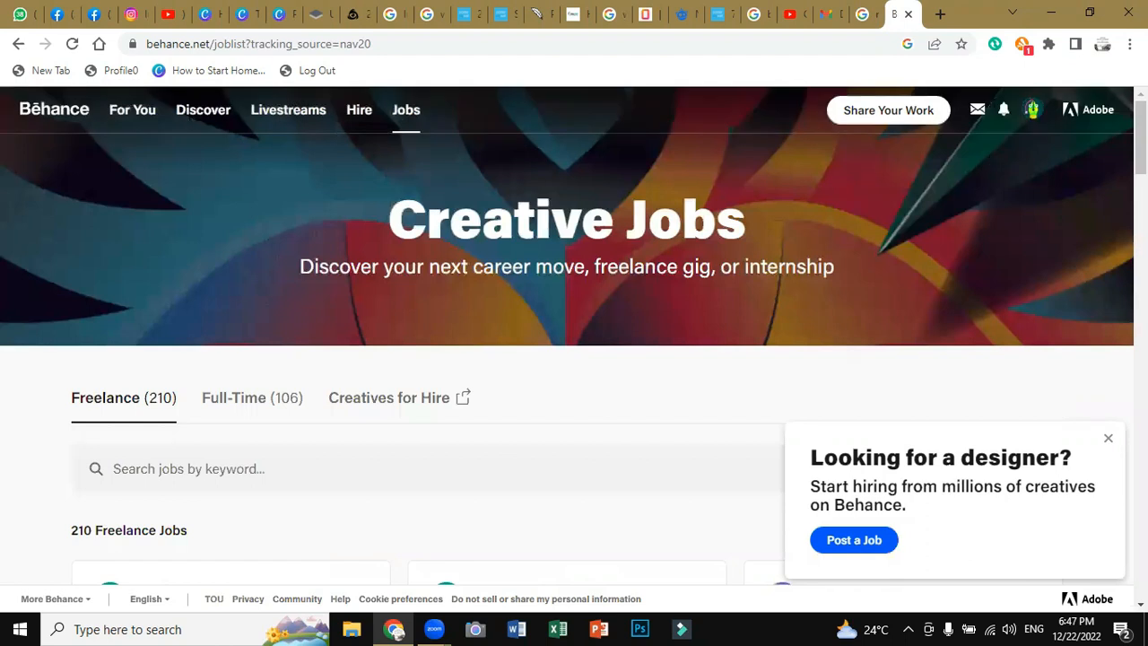
click(1109, 441)
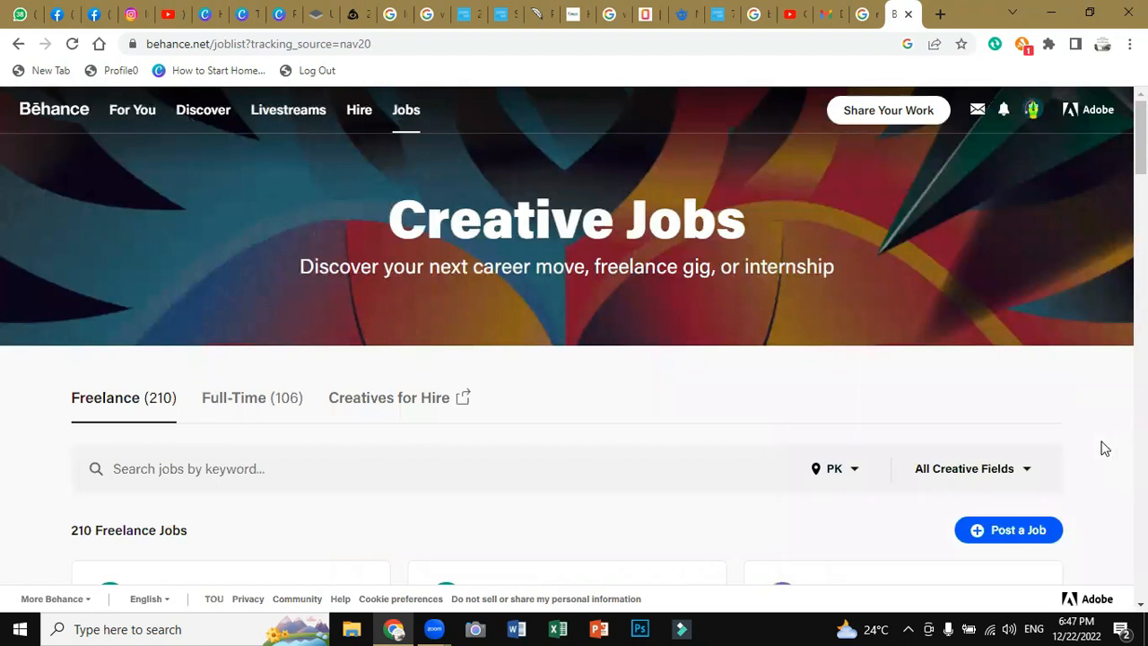
Open the account's own Behance profile and look over its details and published work.
click(1033, 114)
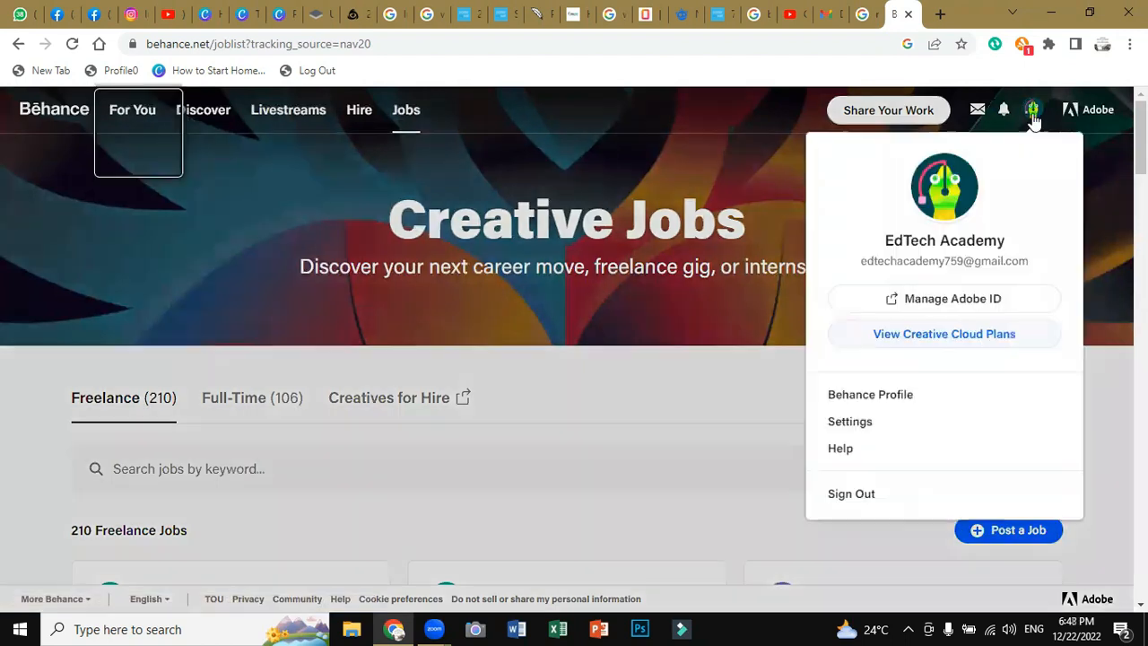
click(900, 403)
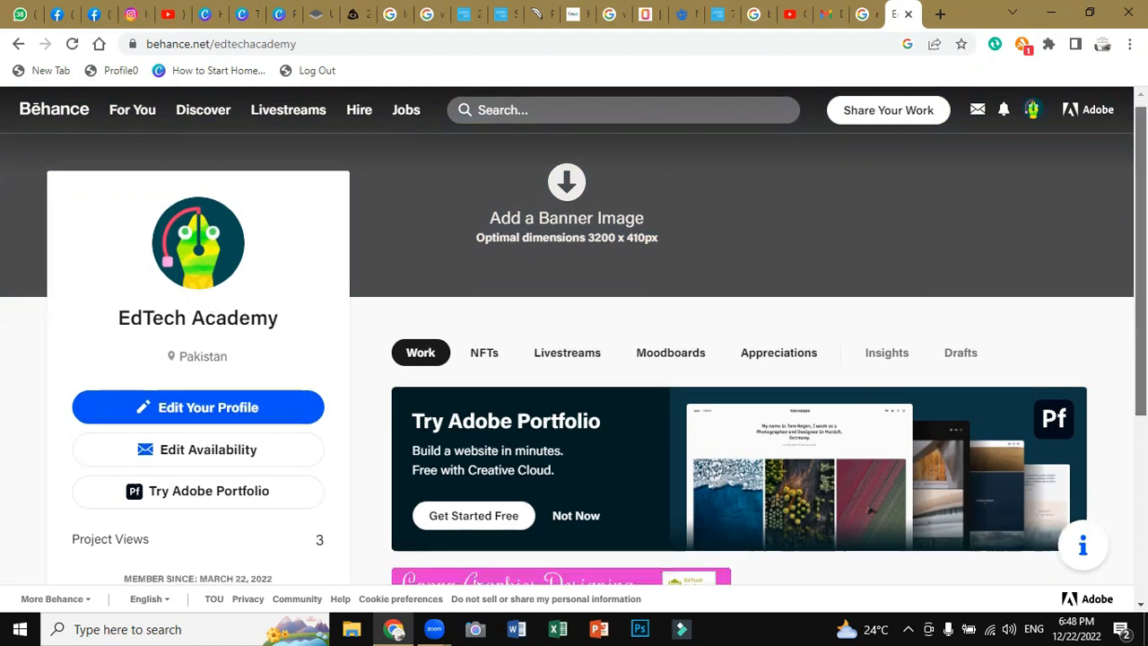
scroll(575, 359, down, 2)
drag(1141, 330, 1141, 296)
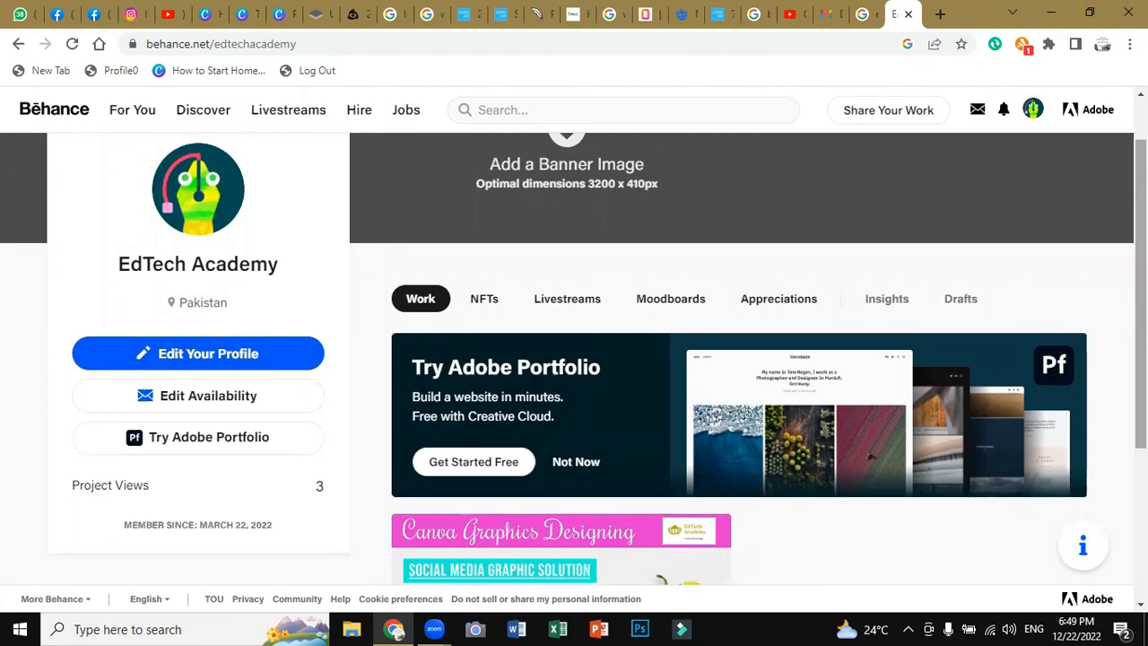
scroll(574, 358, down, 3)
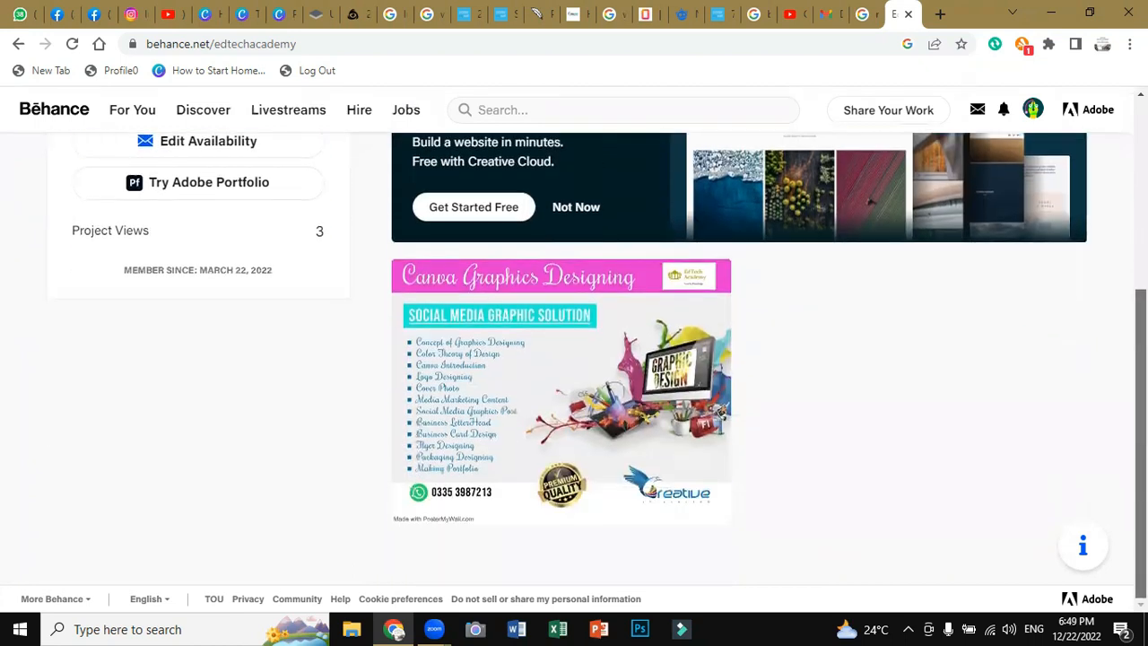
scroll(574, 359, up, 2)
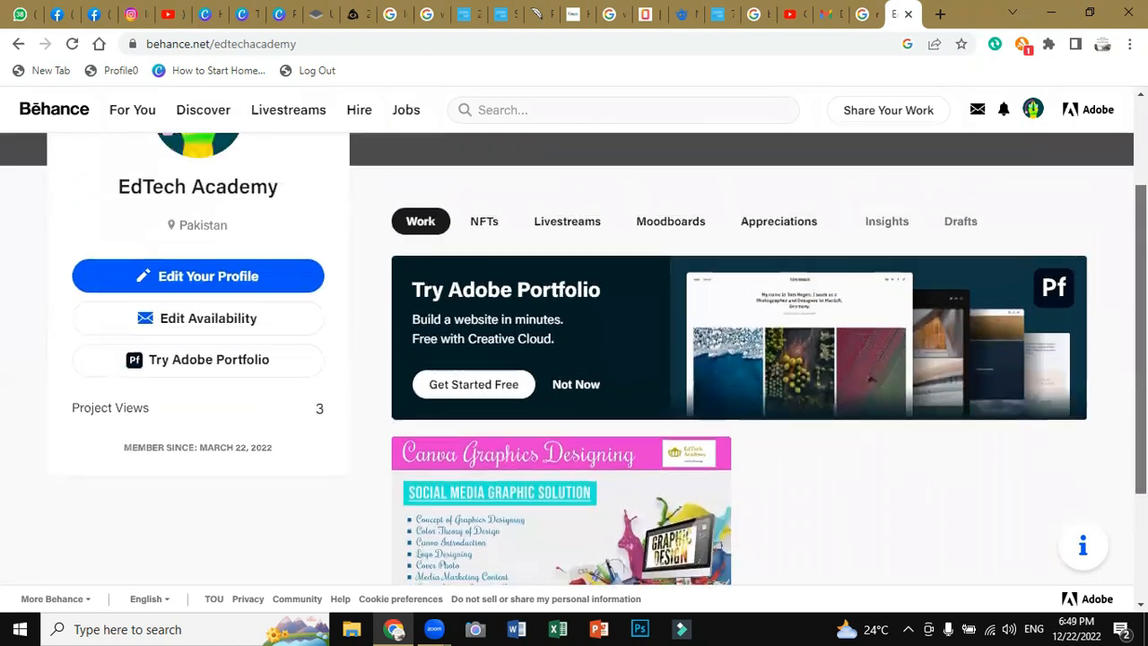
scroll(1009, 315, up, 1)
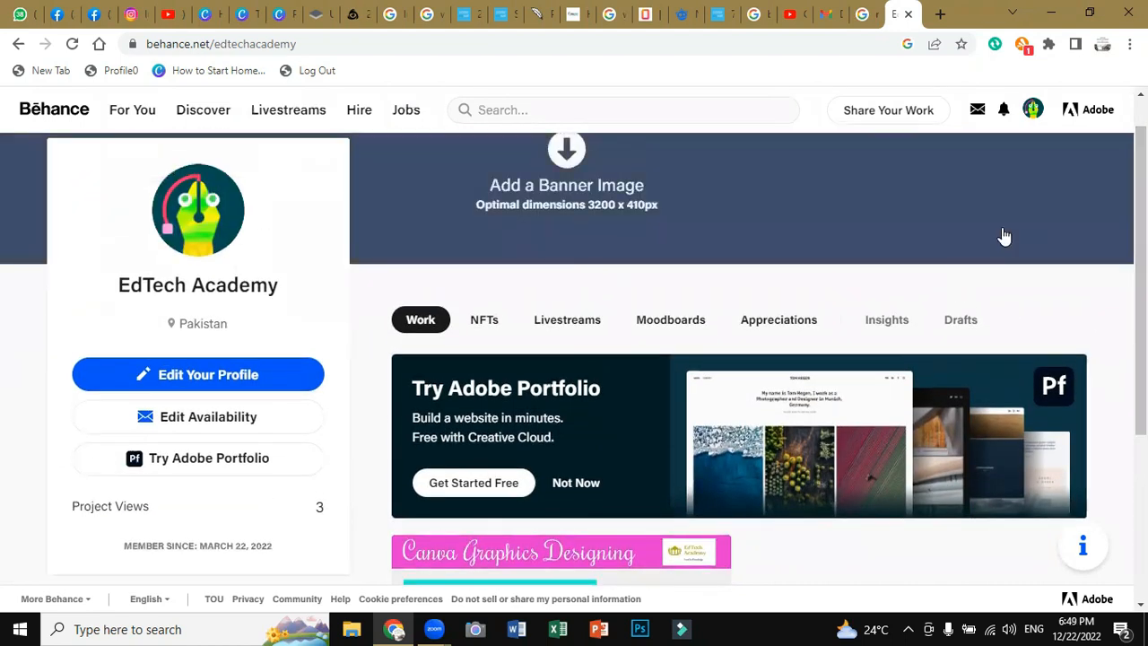
Open the profile for editing and enter Tech Solutions as the company in the basic information.
click(234, 377)
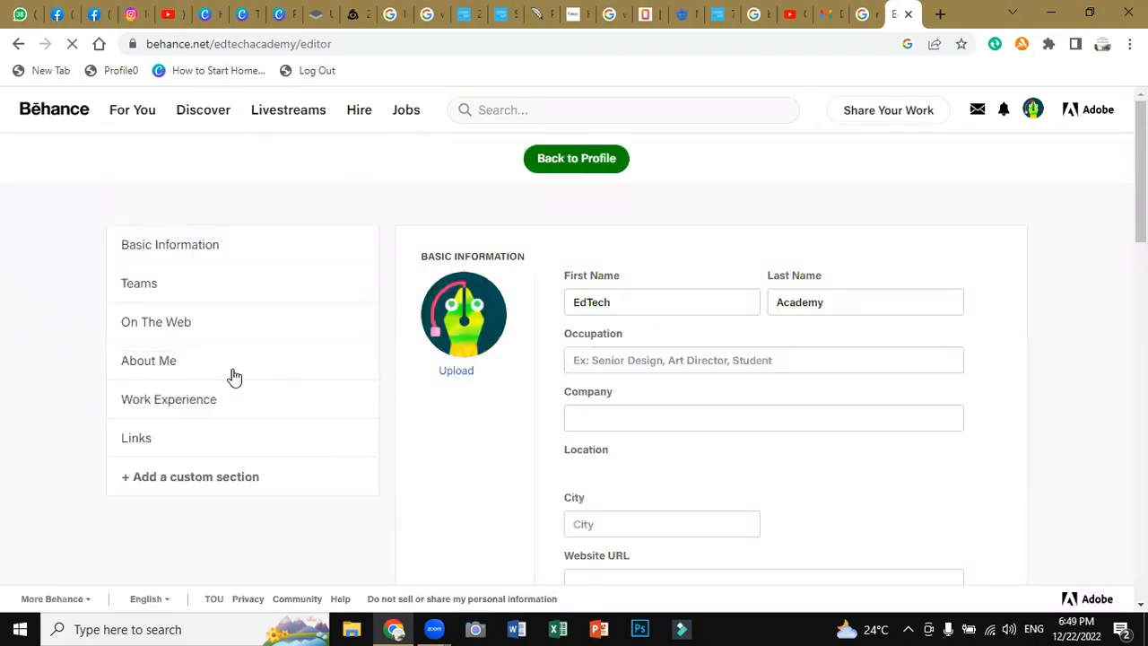
click(708, 412)
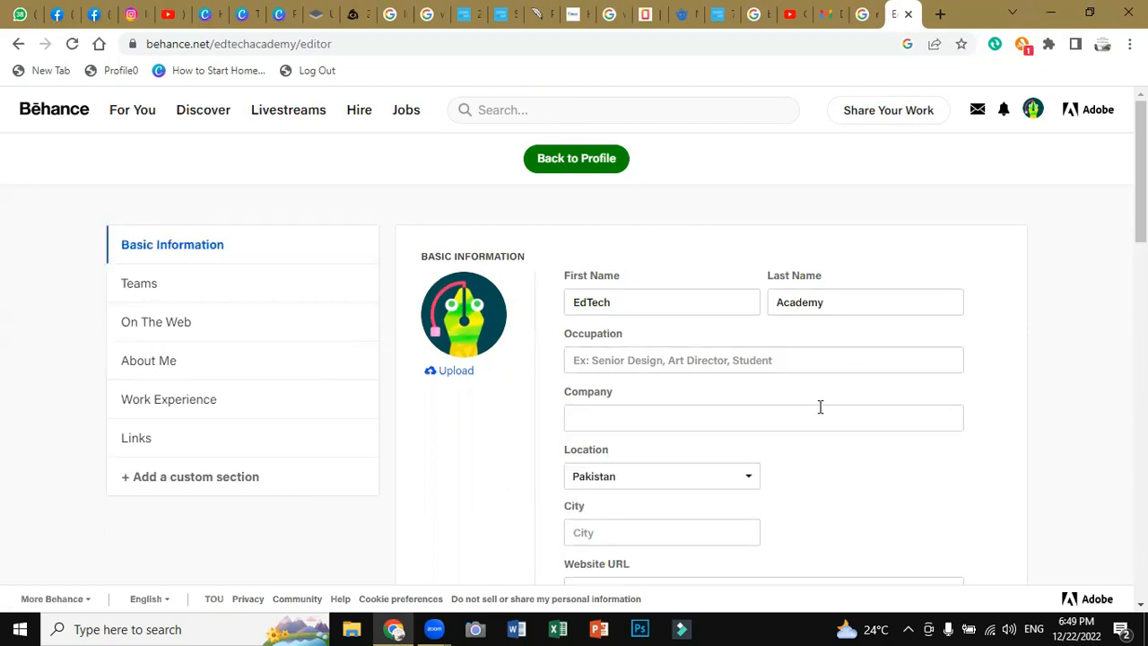
scroll(618, 256, down, 1)
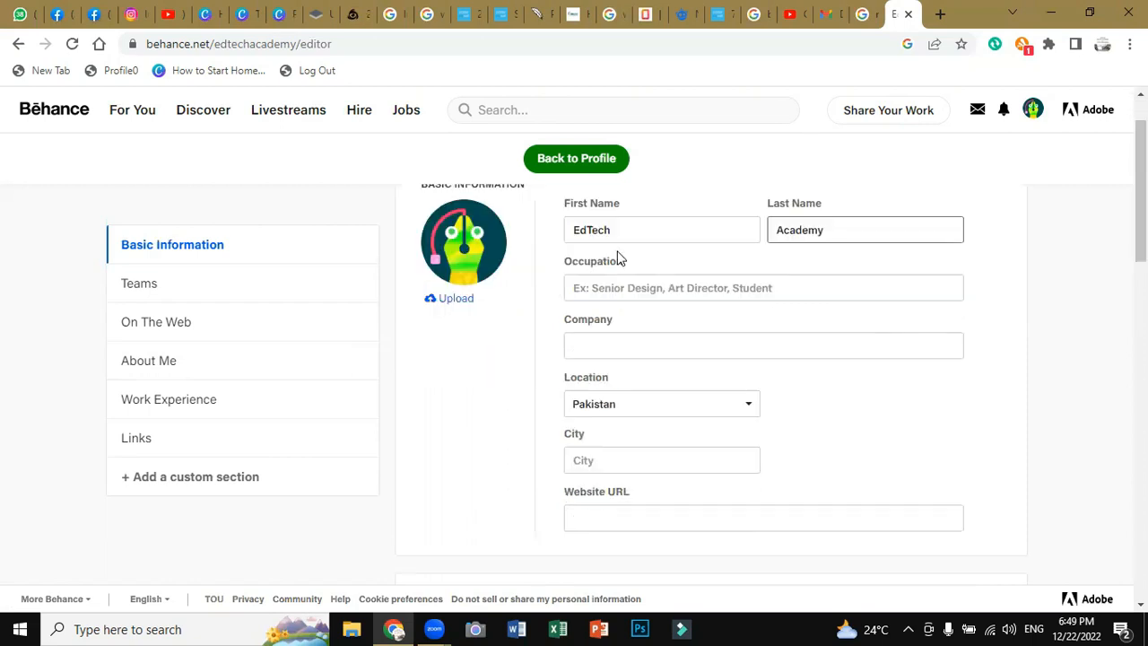
click(611, 354)
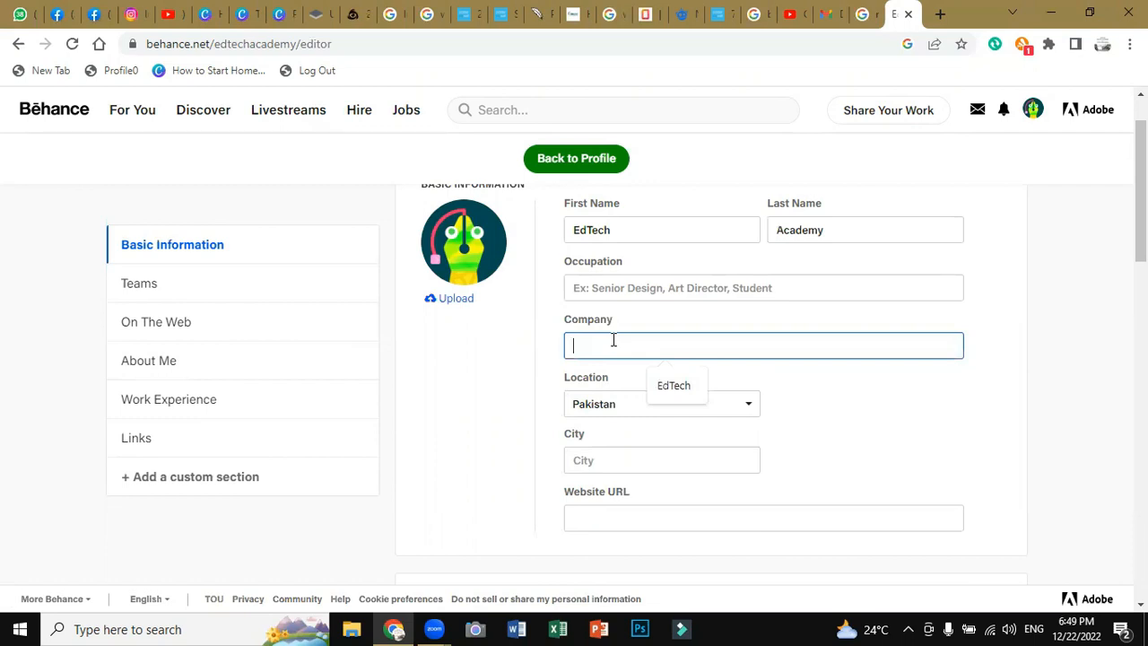
text(Tech Solutions)
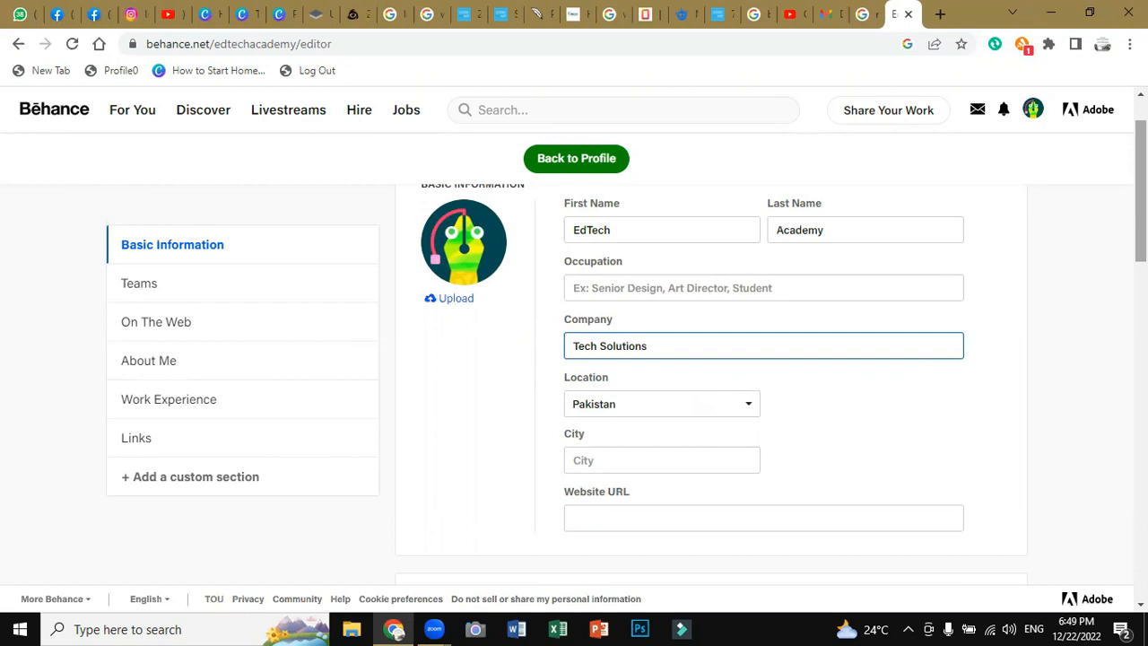
Set the city in the profile's basic information to Karachi.
scroll(779, 341, down, 2)
click(615, 307)
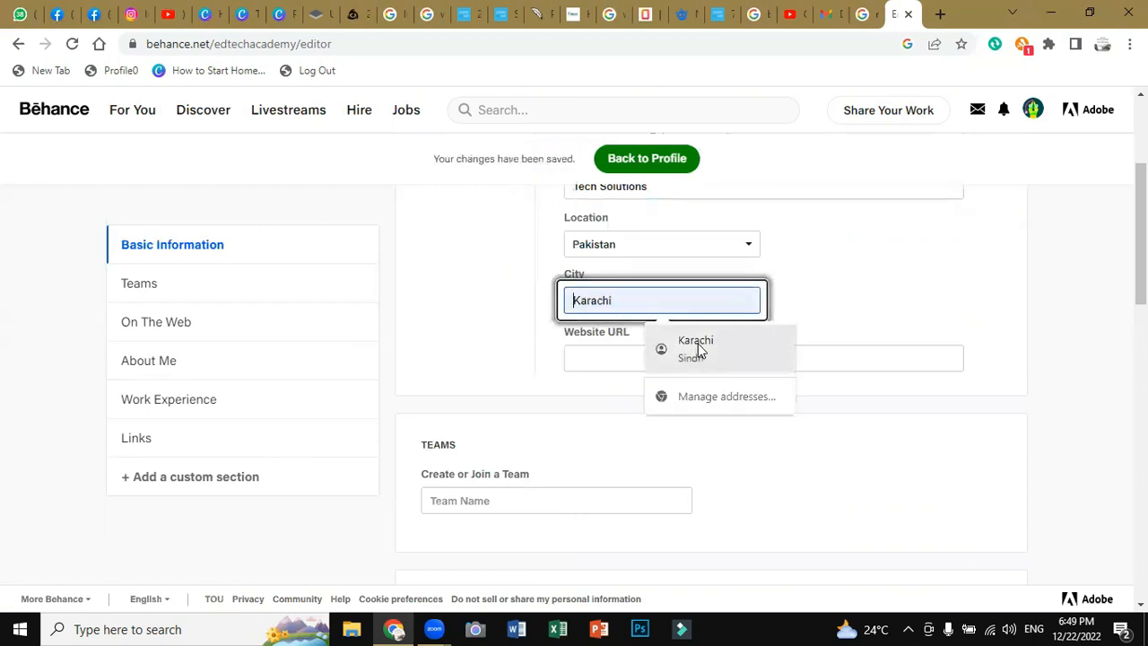
drag(891, 495, 1142, 322)
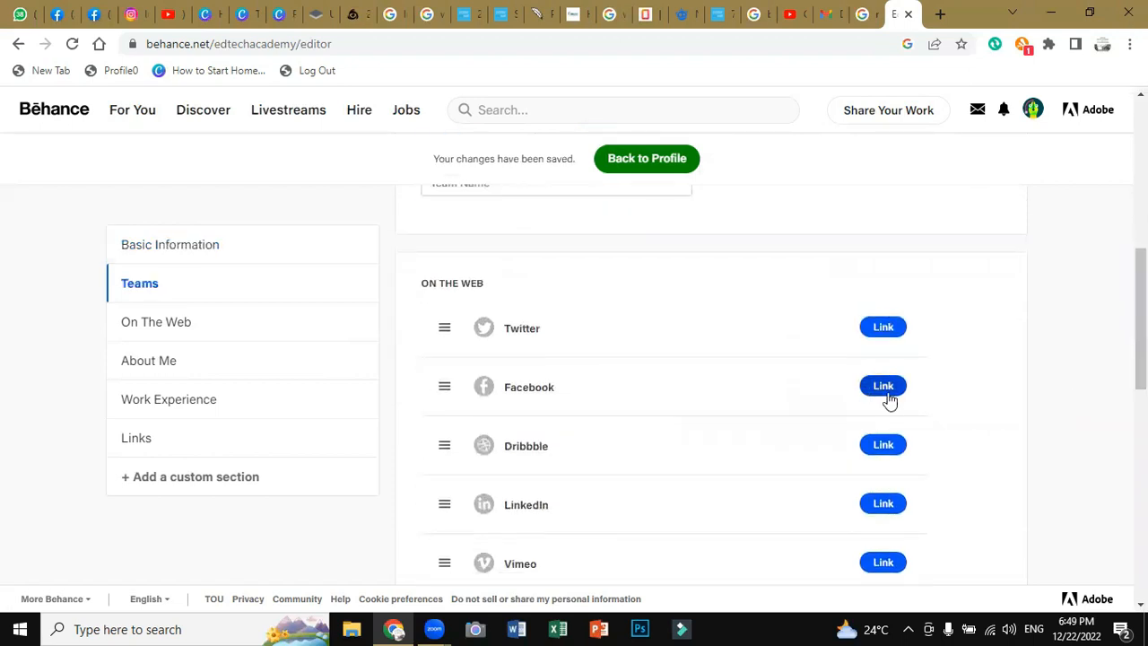
Look through the profile editor's On The Web, About Me, Work Experience and Links sections.
drag(1142, 320, 1141, 432)
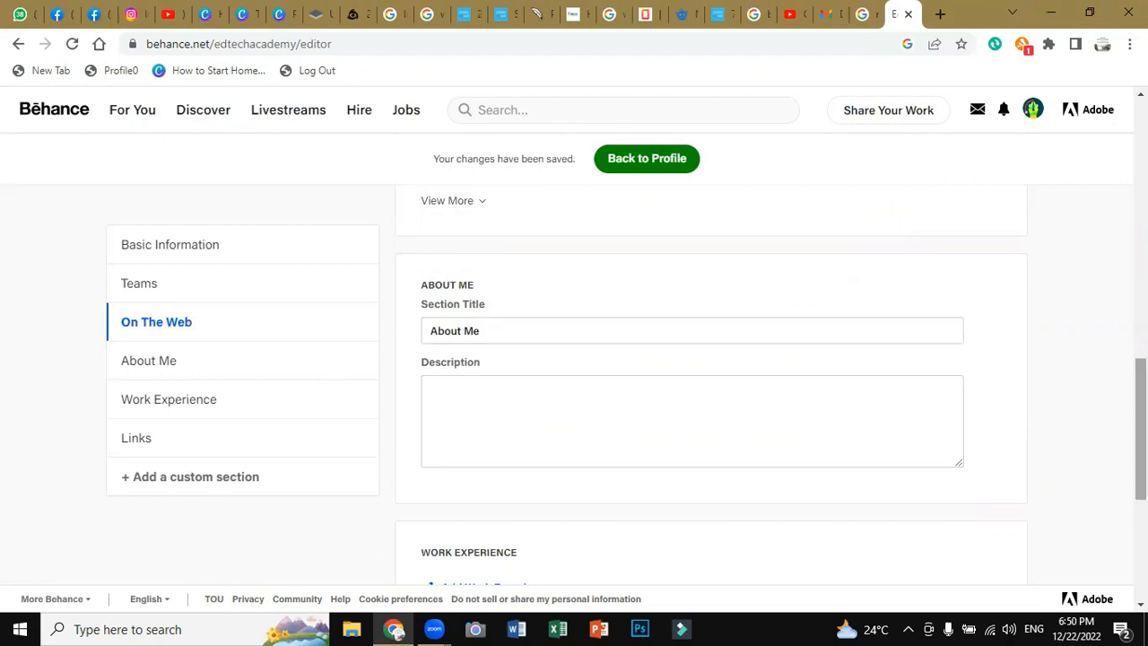
scroll(710, 392, down, 4)
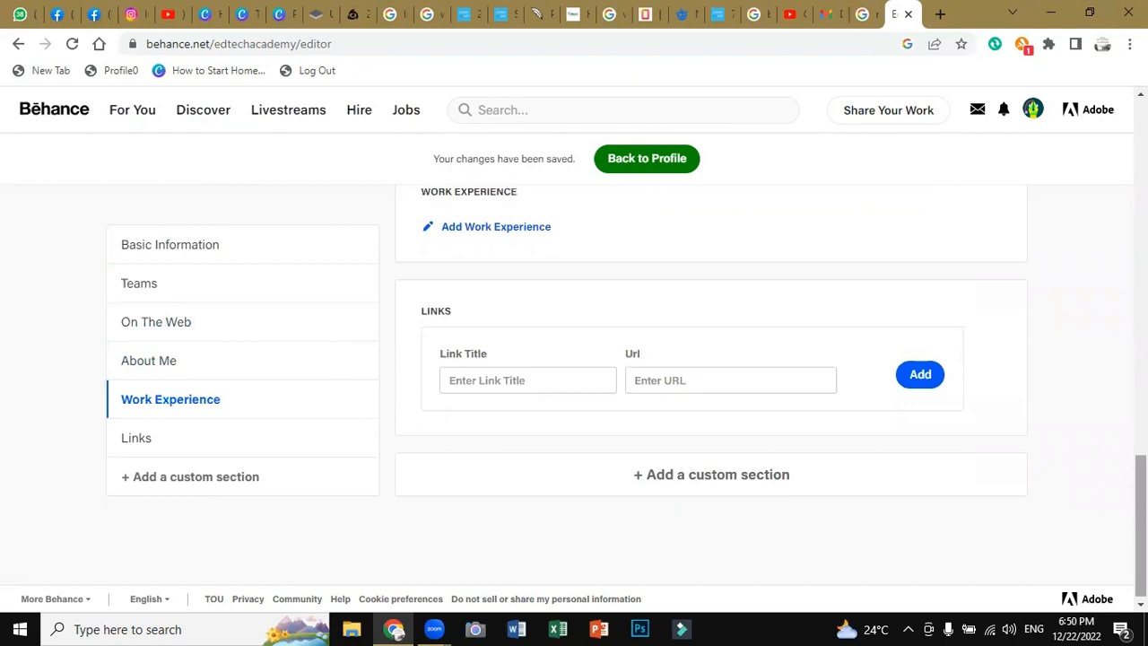
drag(1141, 526, 1141, 168)
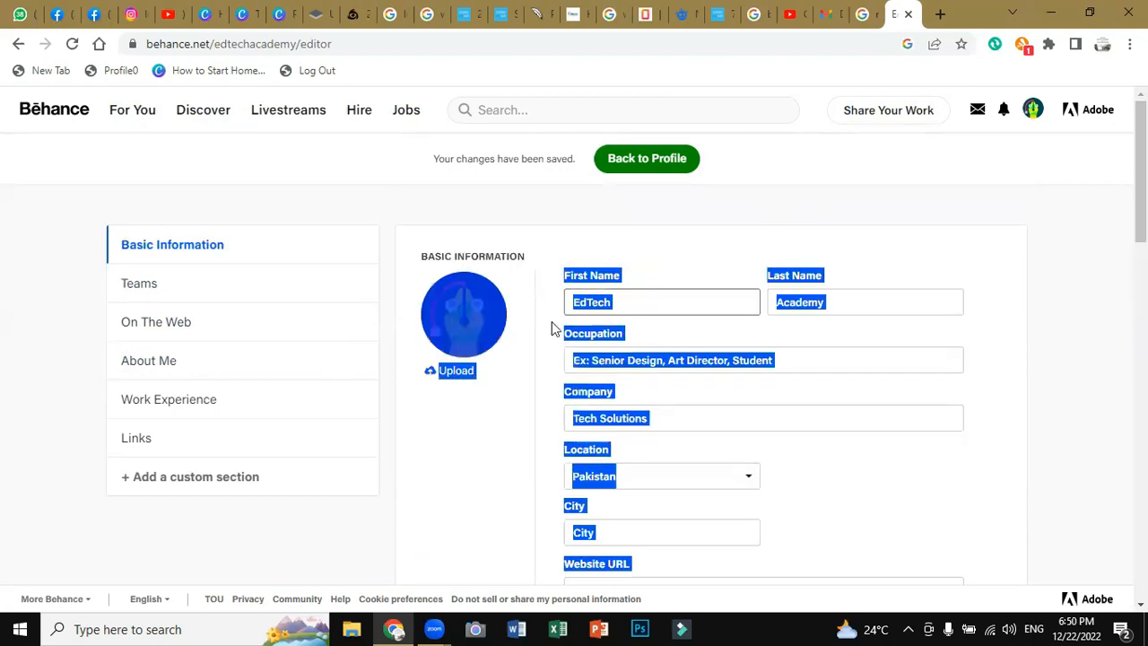
Replace the profile picture with the Desktop image "Digital Tech Solution Logo 500px", saving it with the default crop.
click(459, 371)
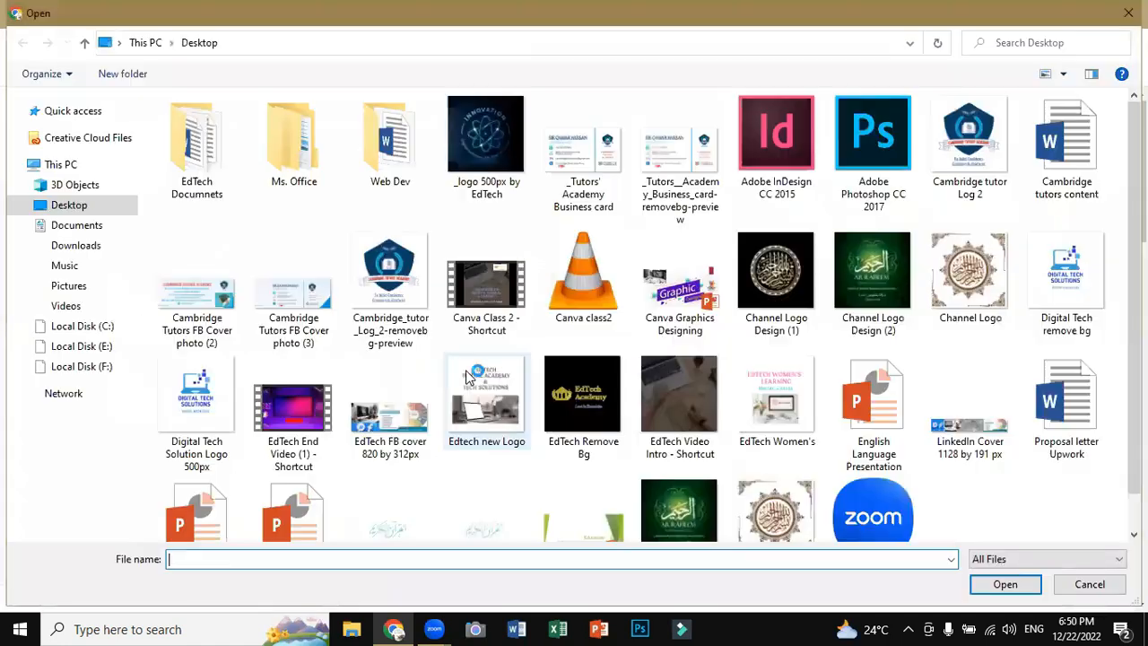
click(625, 515)
click(190, 357)
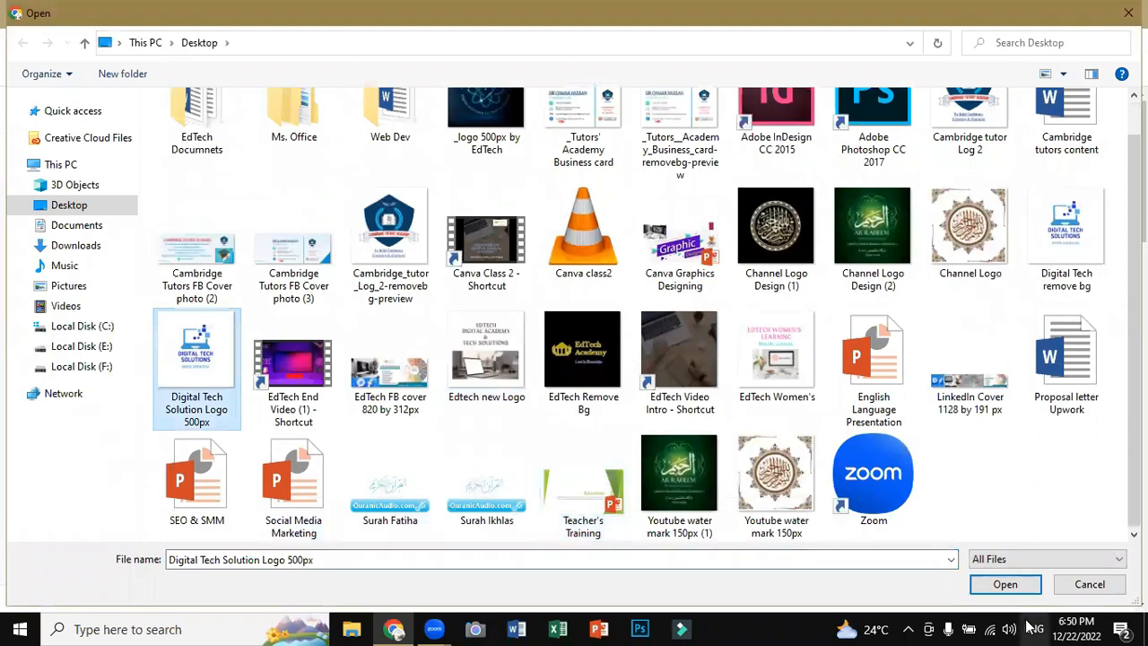
click(1015, 588)
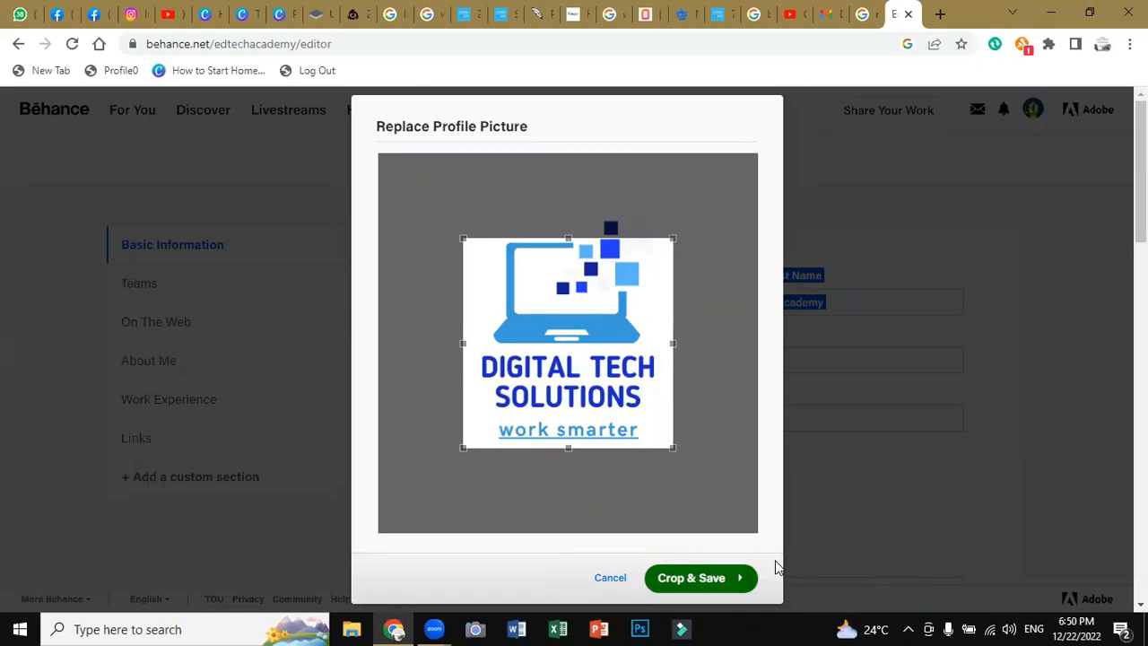
click(727, 579)
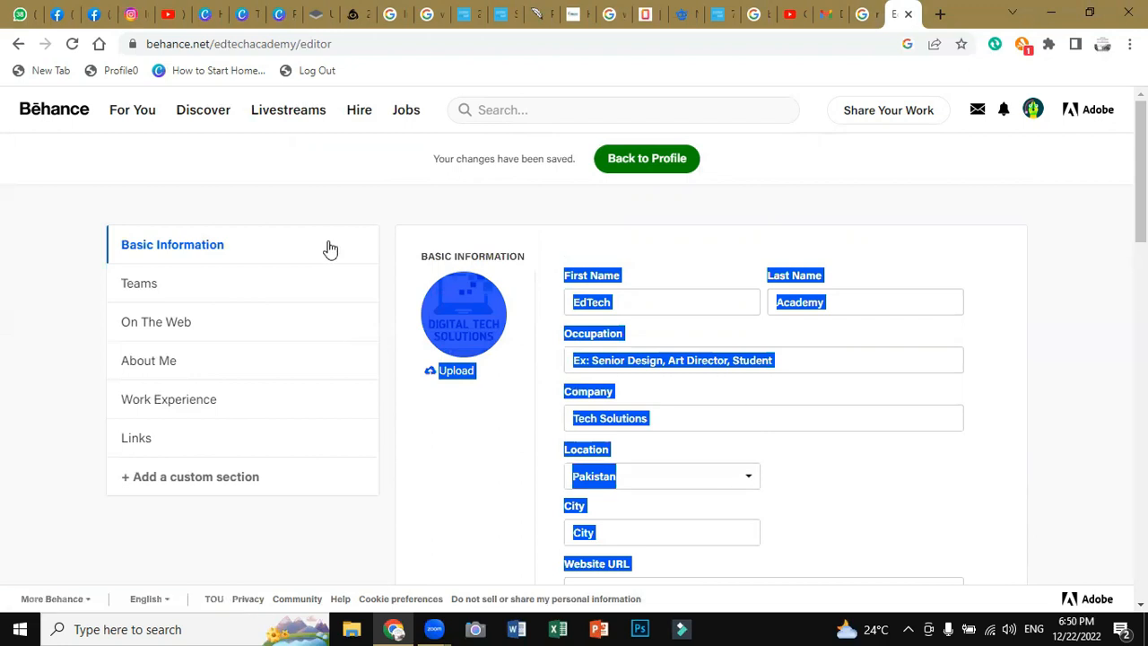
click(405, 206)
click(416, 199)
mouse_move(1141, 202)
mouse_down()
mouse_move(1141, 335)
mouse_move(1141, 202)
mouse_up()
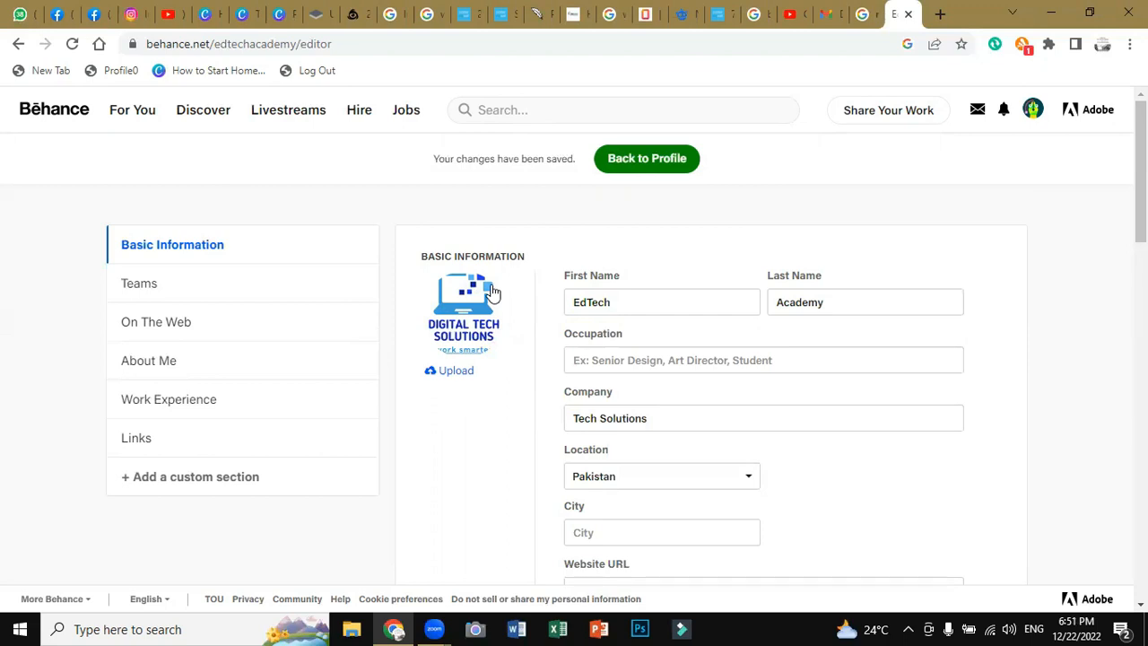
Check the account menu and review the profile editor's sections once more.
click(867, 112)
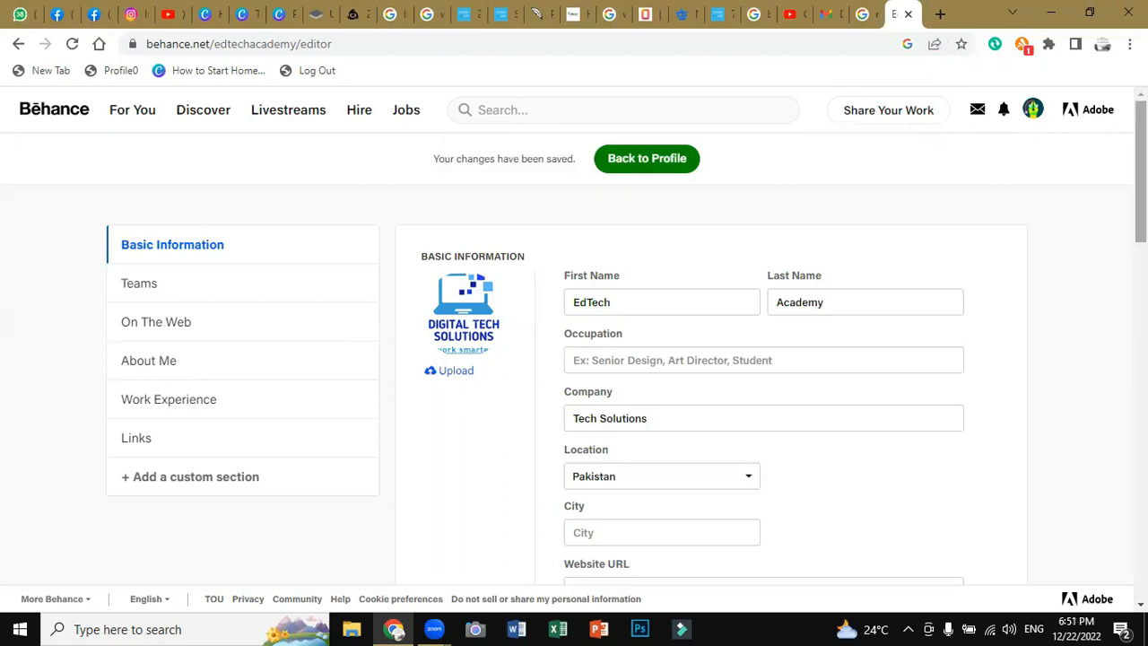
click(1033, 109)
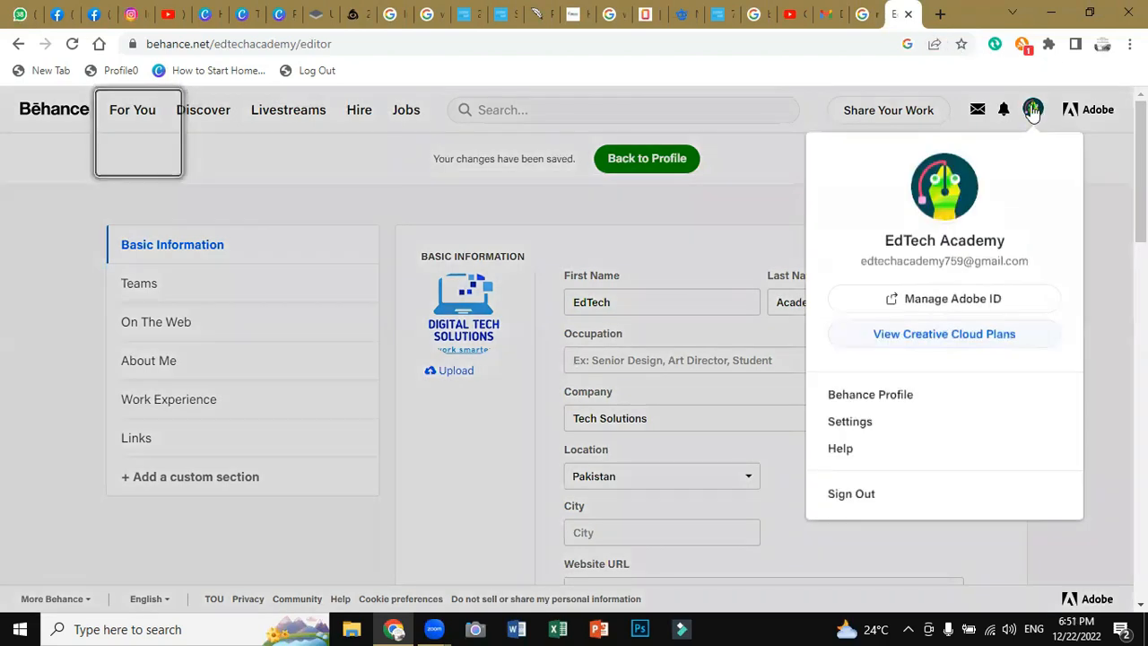
click(1004, 109)
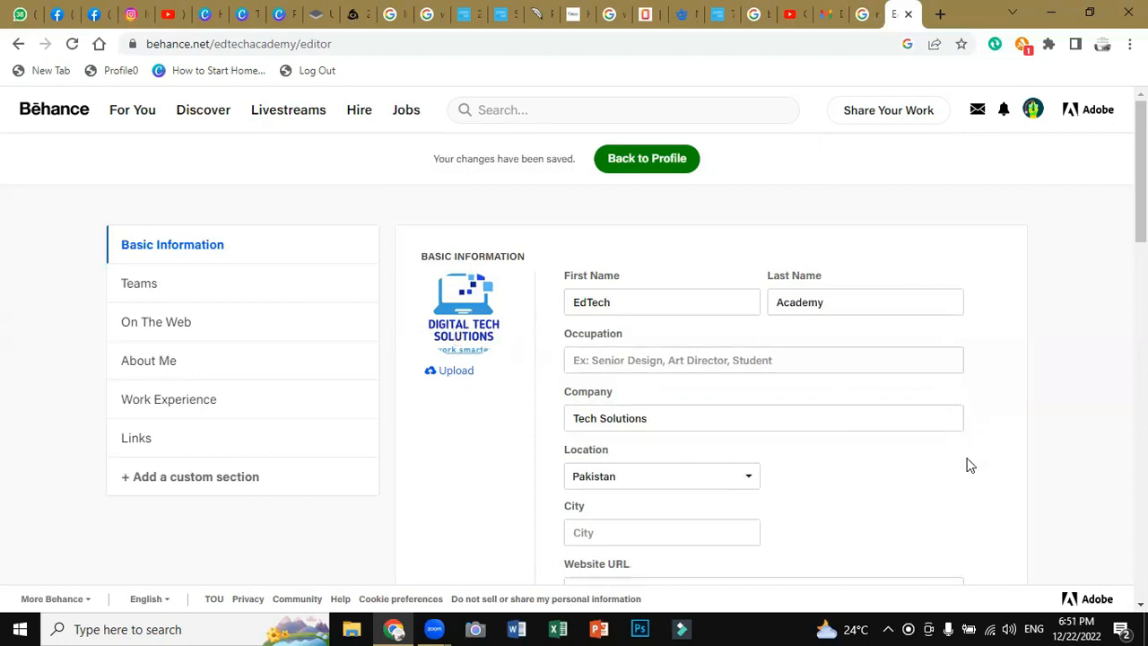
scroll(710, 358, down, 9)
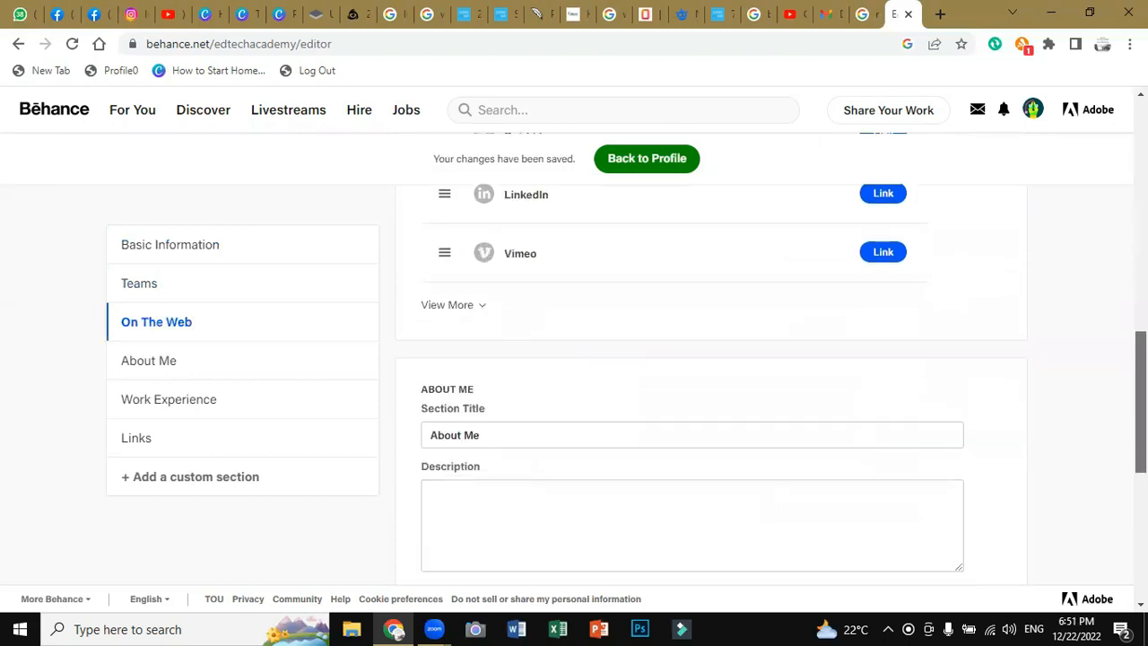
scroll(711, 359, up, 10)
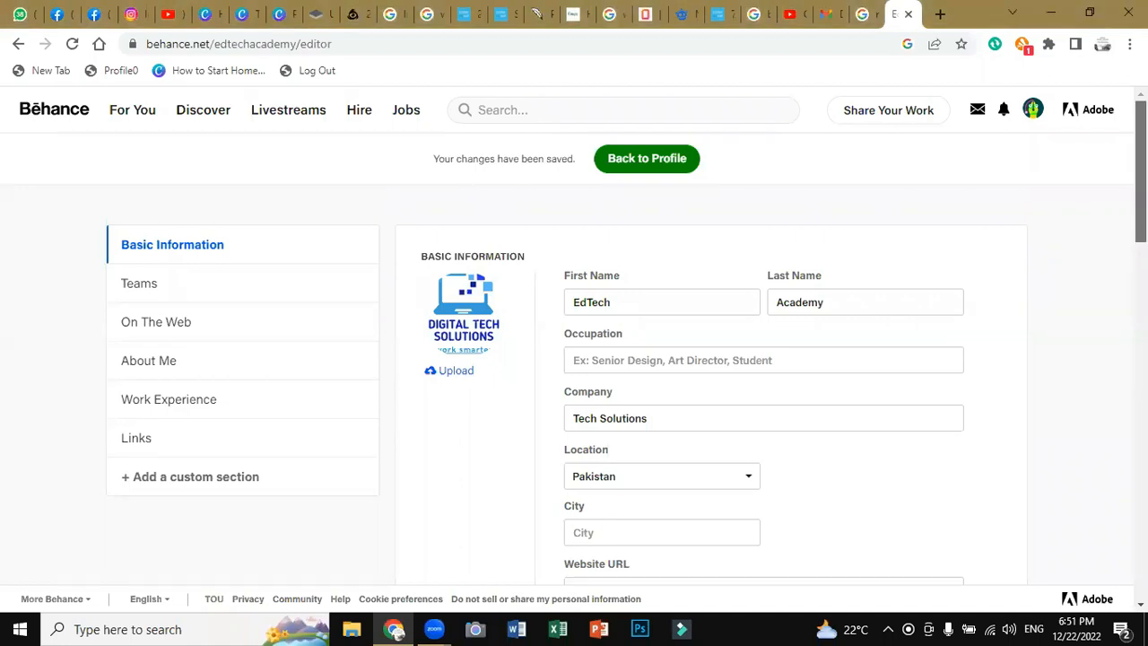
scroll(708, 359, down, 3)
scroll(708, 359, up, 3)
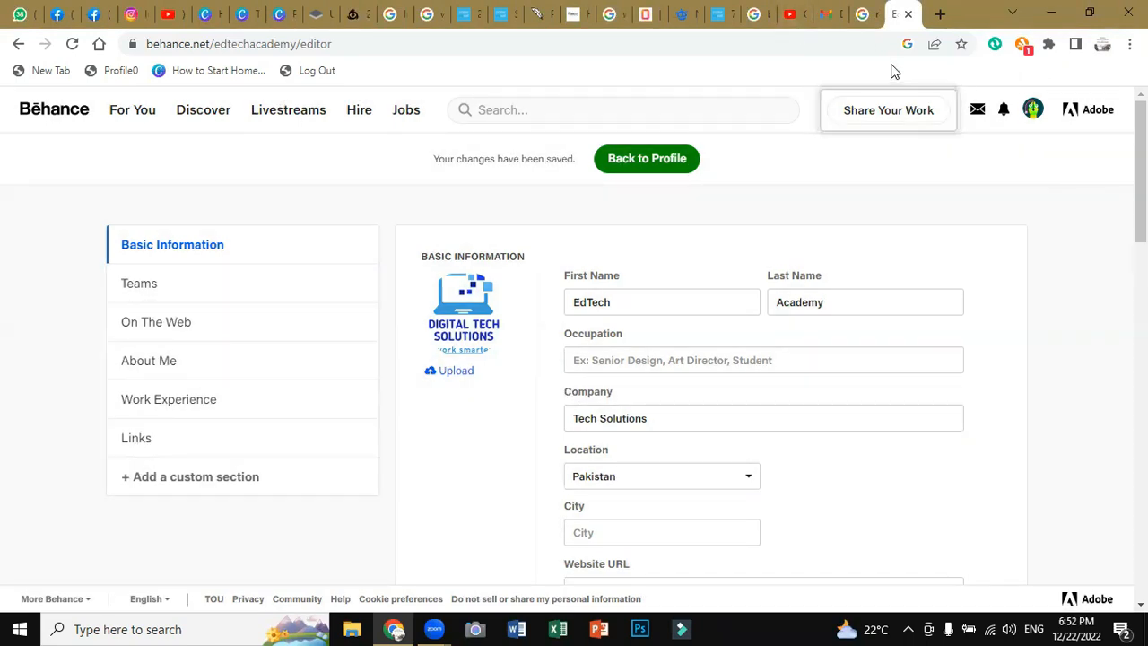
Open Canva in a new browser tab and go to the Business cards page from its design spotlight products.
click(940, 14)
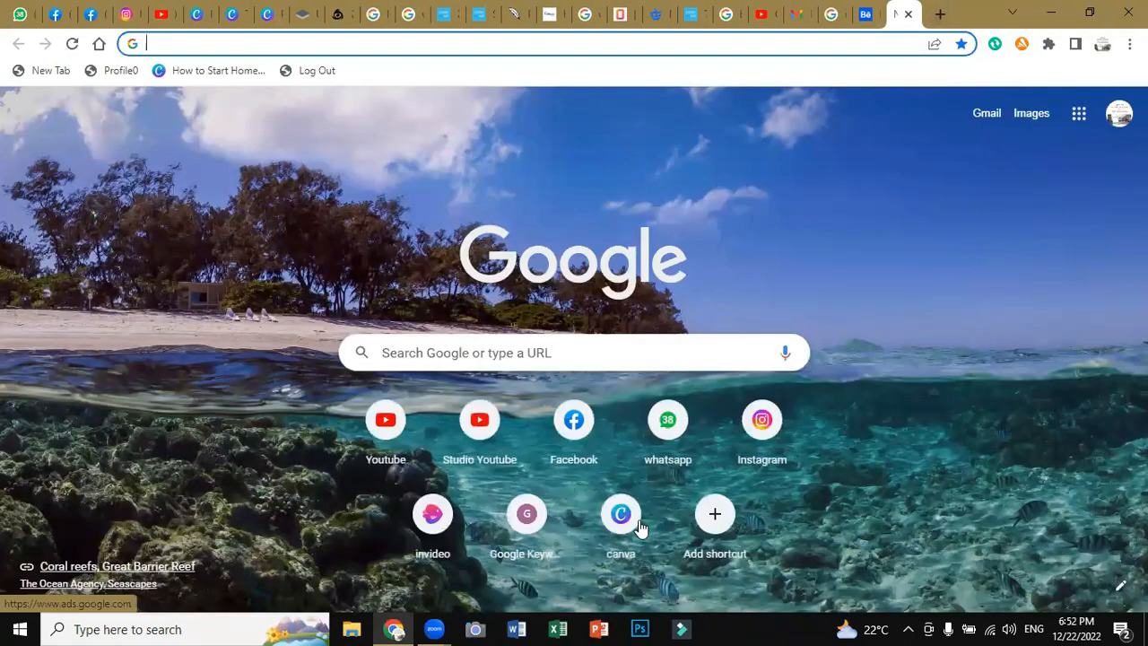
click(622, 521)
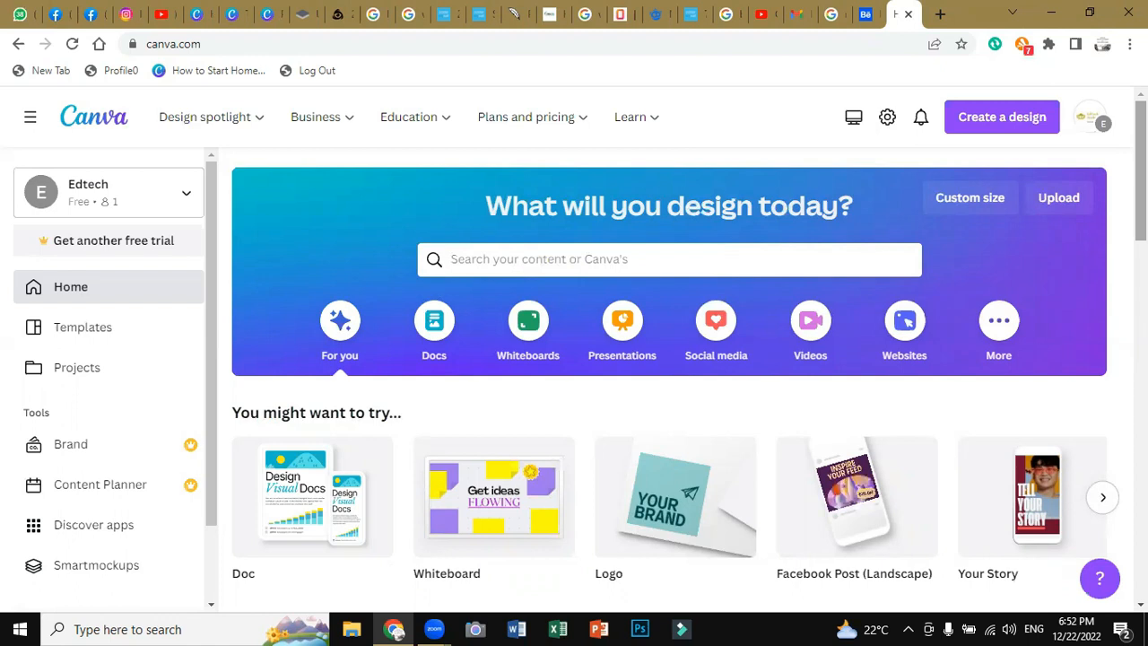
click(1034, 126)
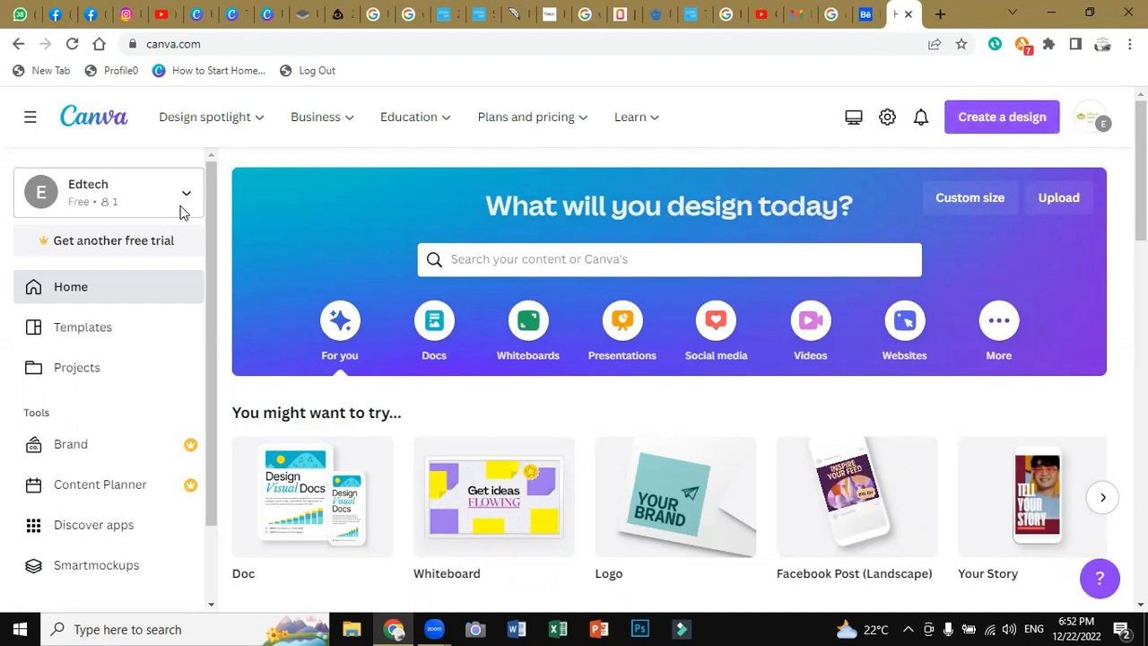
mouse_move(205, 130)
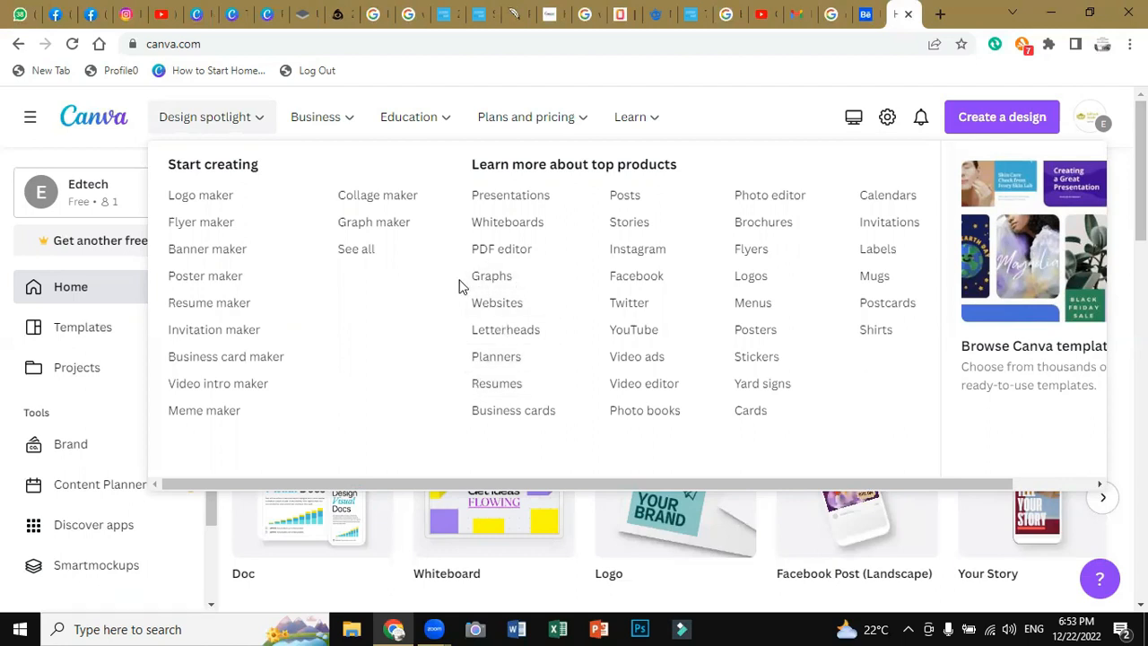
click(511, 414)
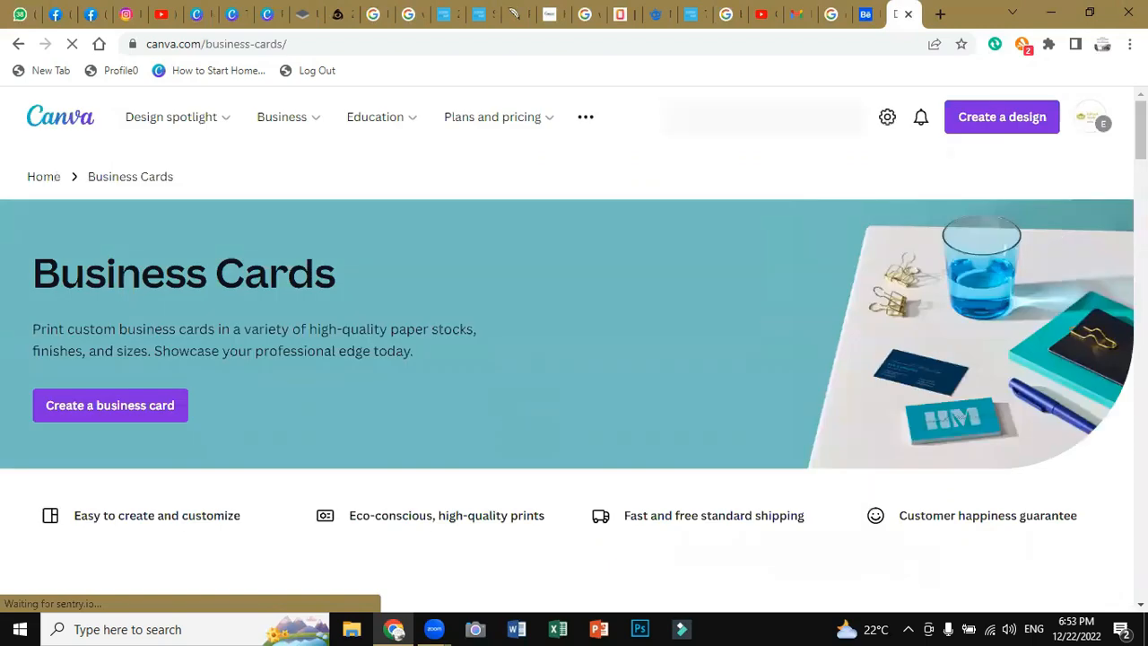
Examine the popular business card designs offered on the Business Cards page.
scroll(574, 358, down, 1)
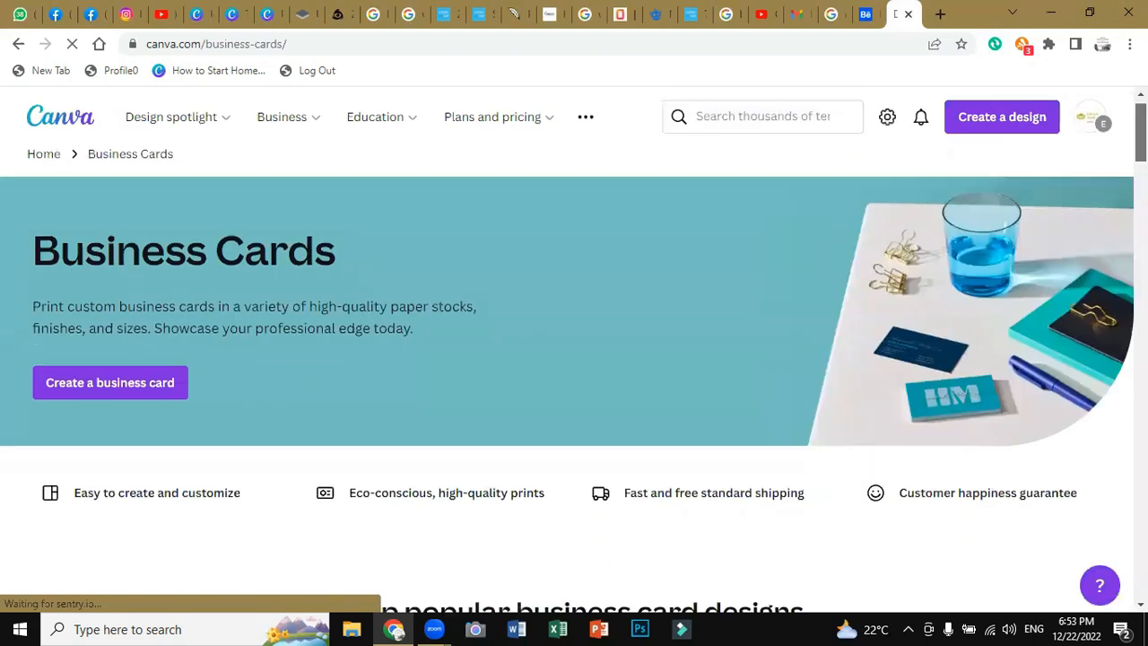
scroll(575, 359, down, 3)
scroll(574, 359, down, 1)
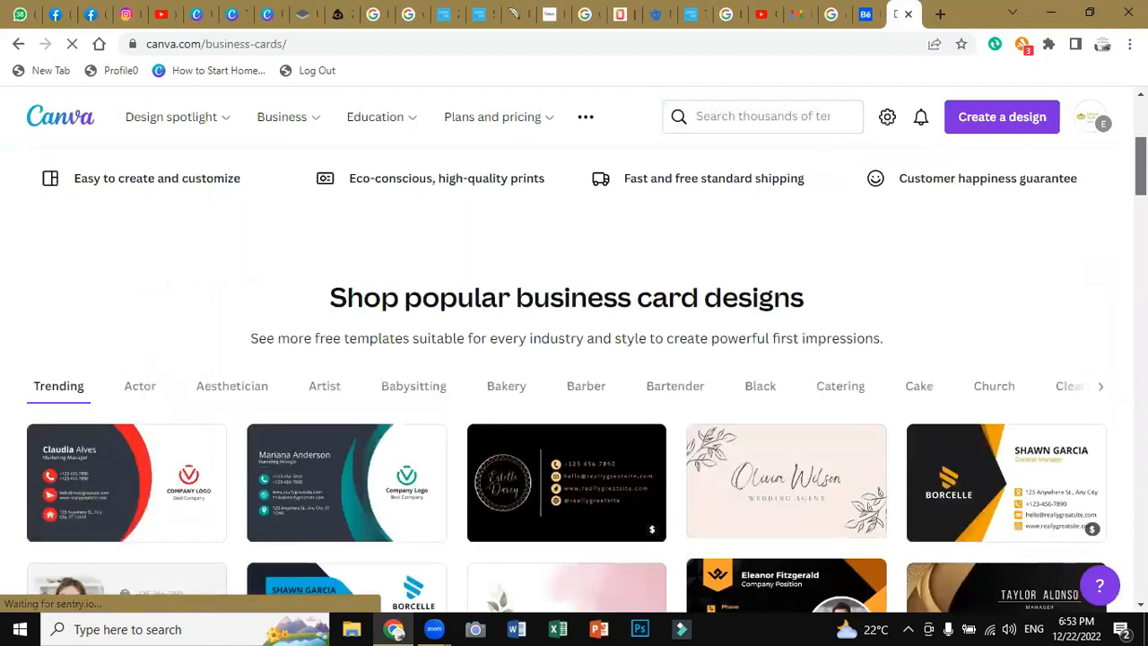
scroll(574, 358, down, 1)
scroll(574, 377, down, 1)
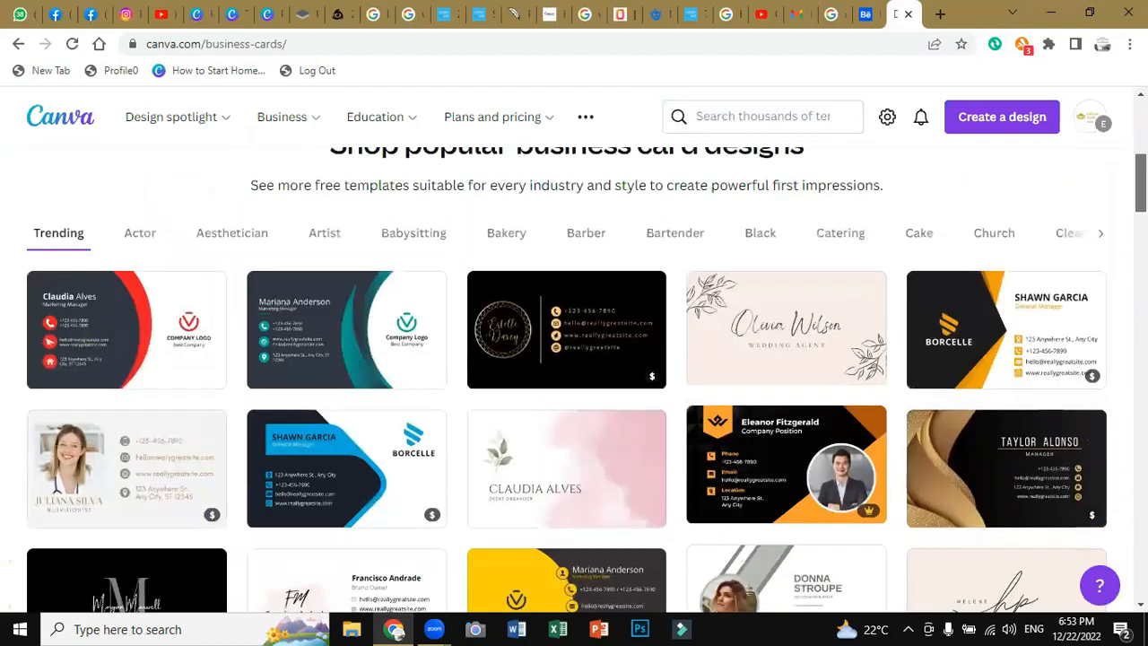
scroll(574, 377, down, 1)
scroll(574, 377, down, 1)
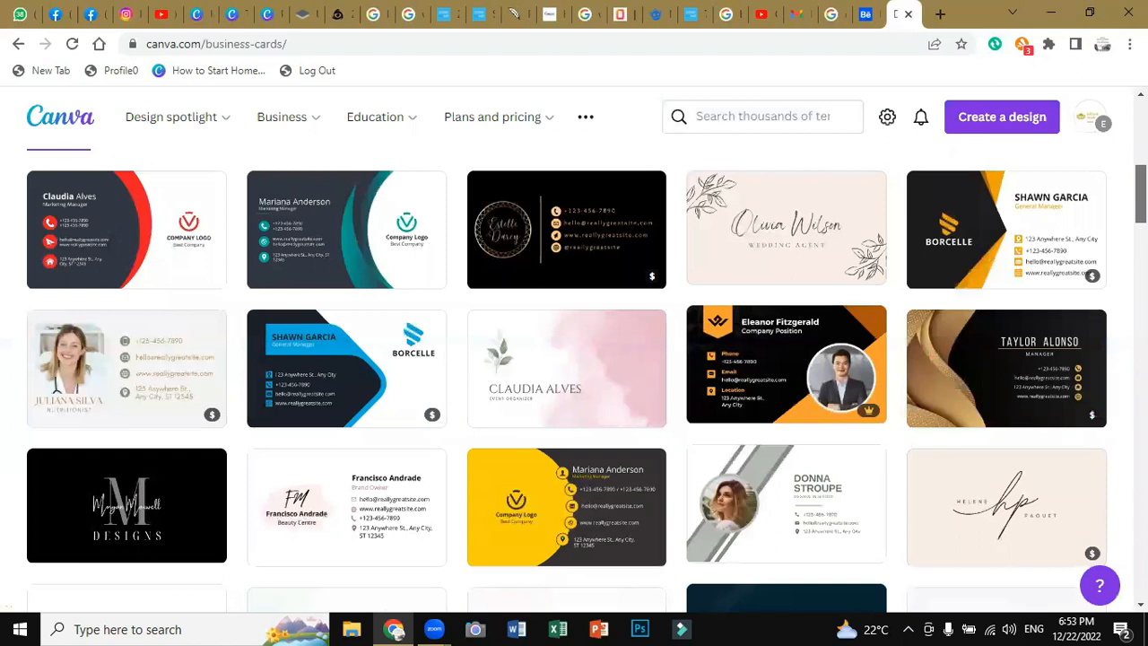
scroll(574, 376, down, 1)
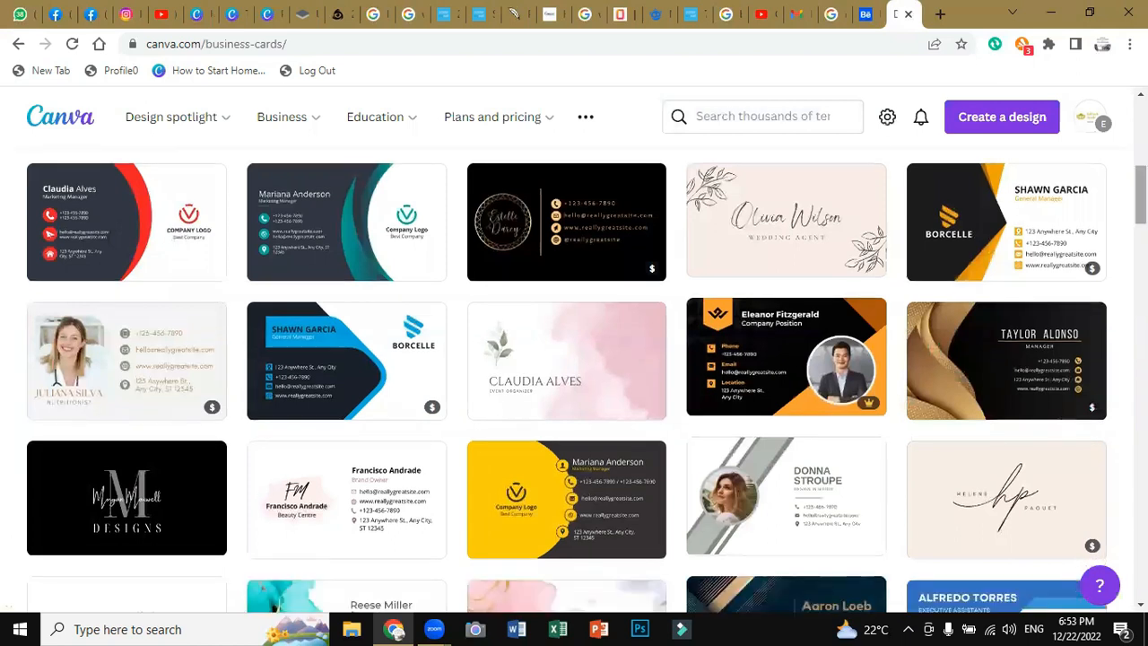
scroll(574, 377, down, 1)
scroll(574, 376, down, 3)
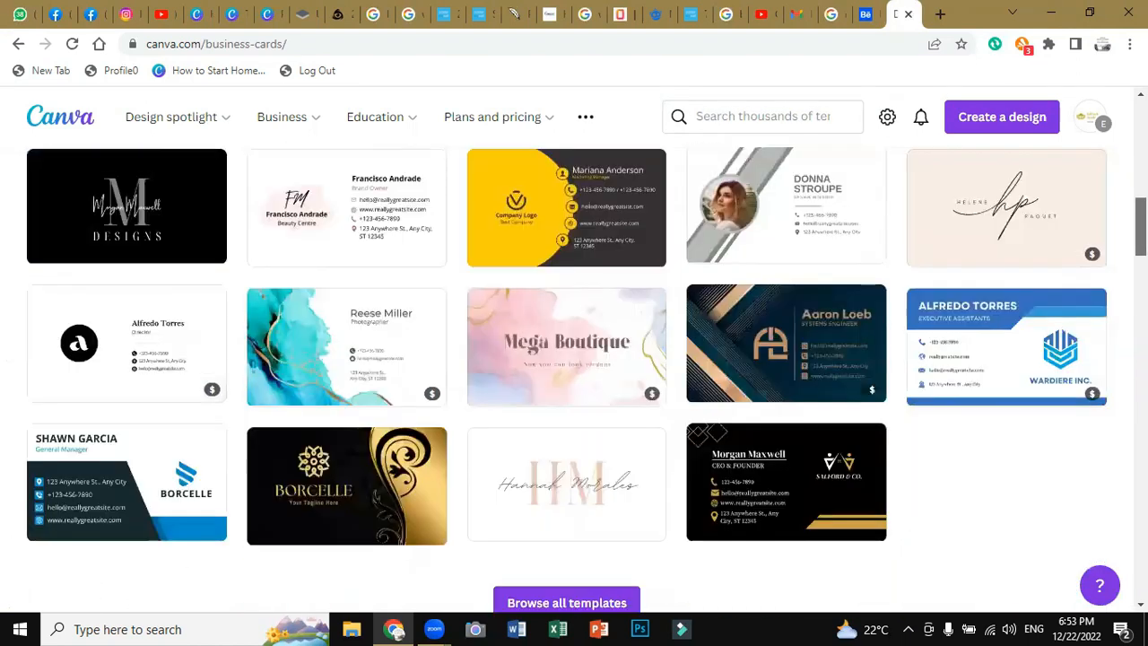
scroll(571, 378, down, 1)
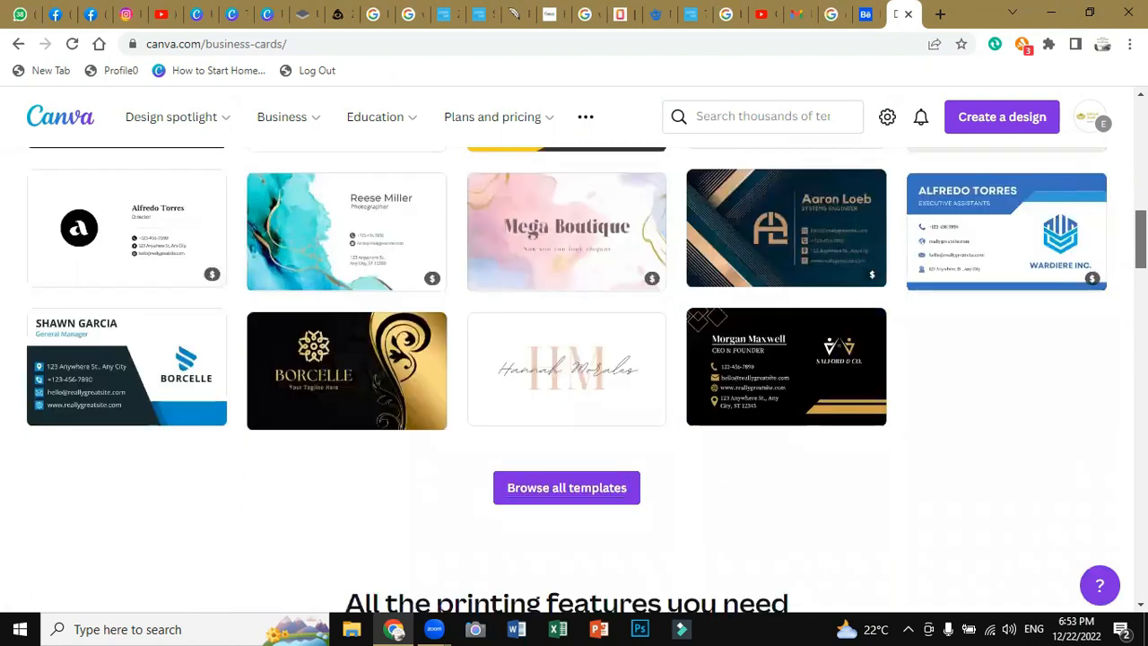
scroll(574, 377, down, 1)
scroll(574, 377, up, 3)
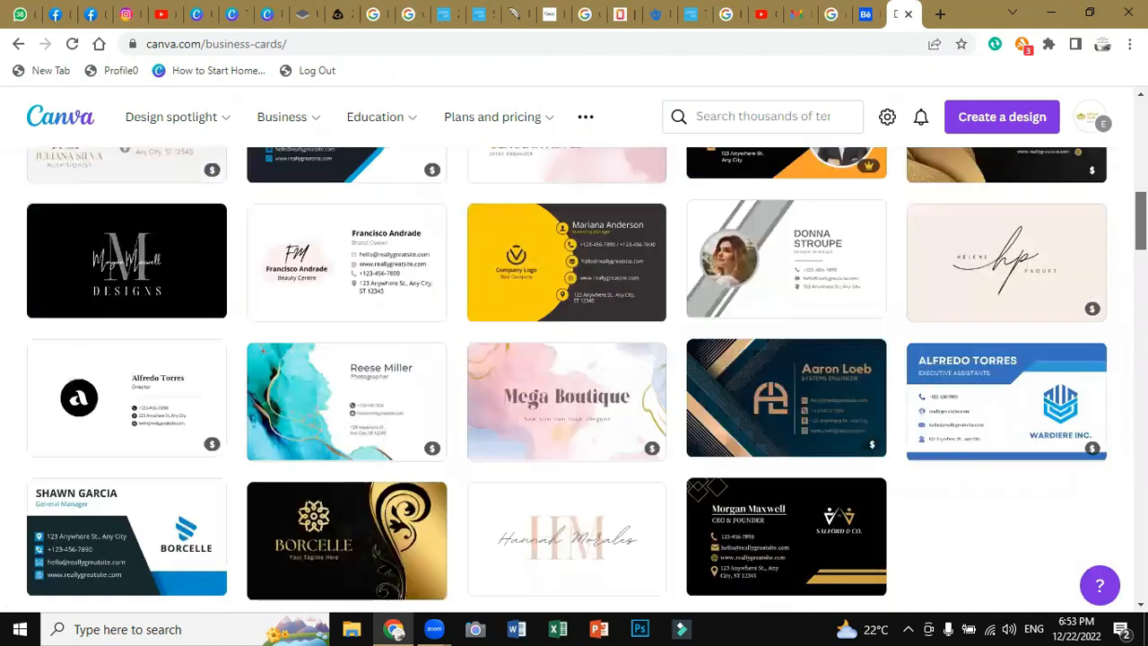
scroll(574, 377, up, 10)
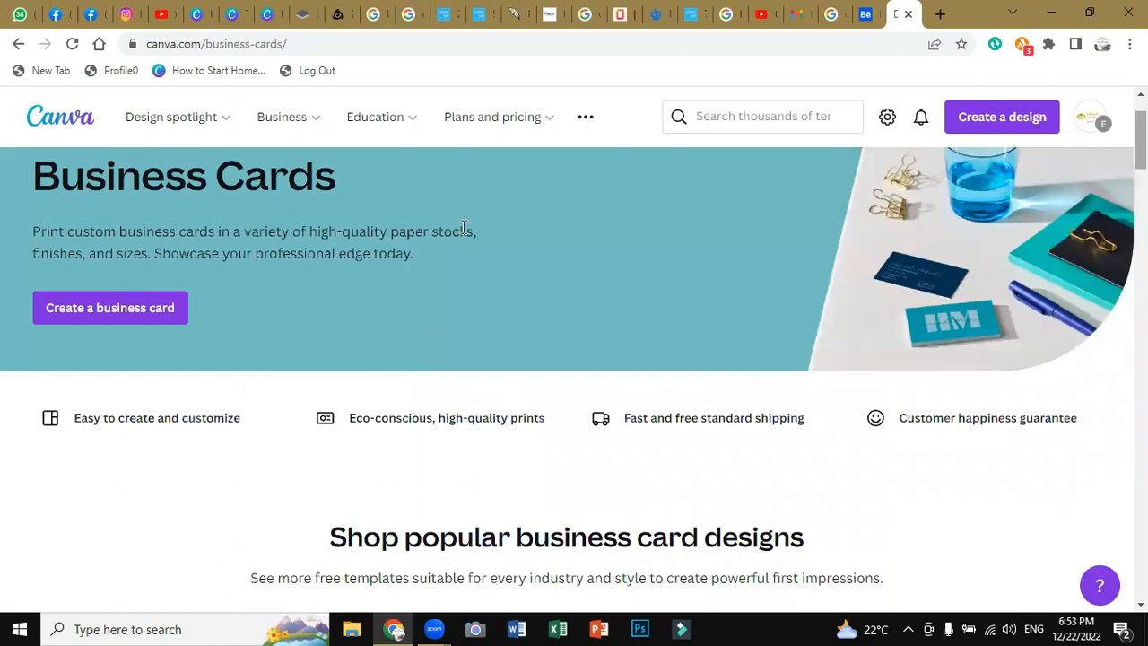
Create a blank business card design, add a second page and return to page 1.
click(159, 308)
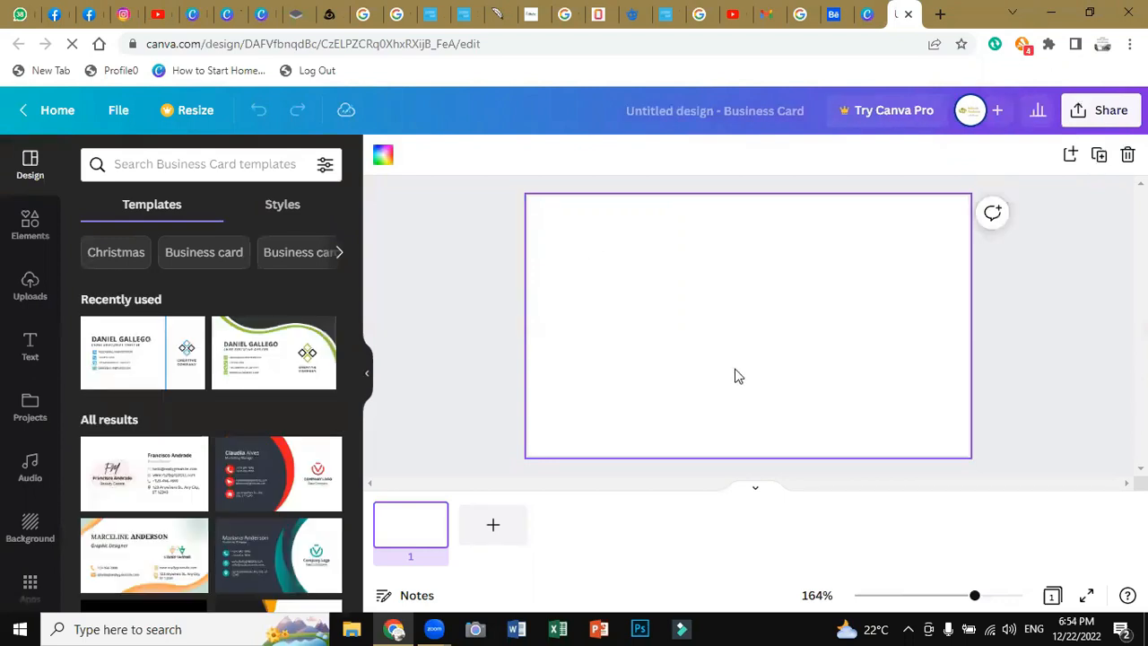
click(499, 539)
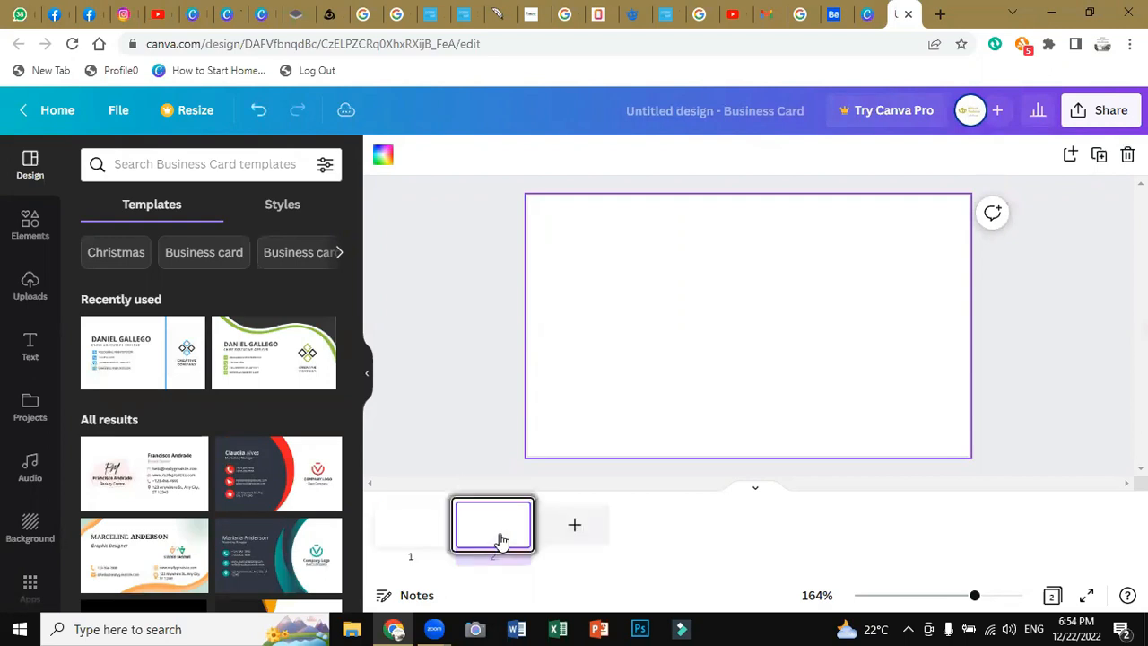
right_click(424, 523)
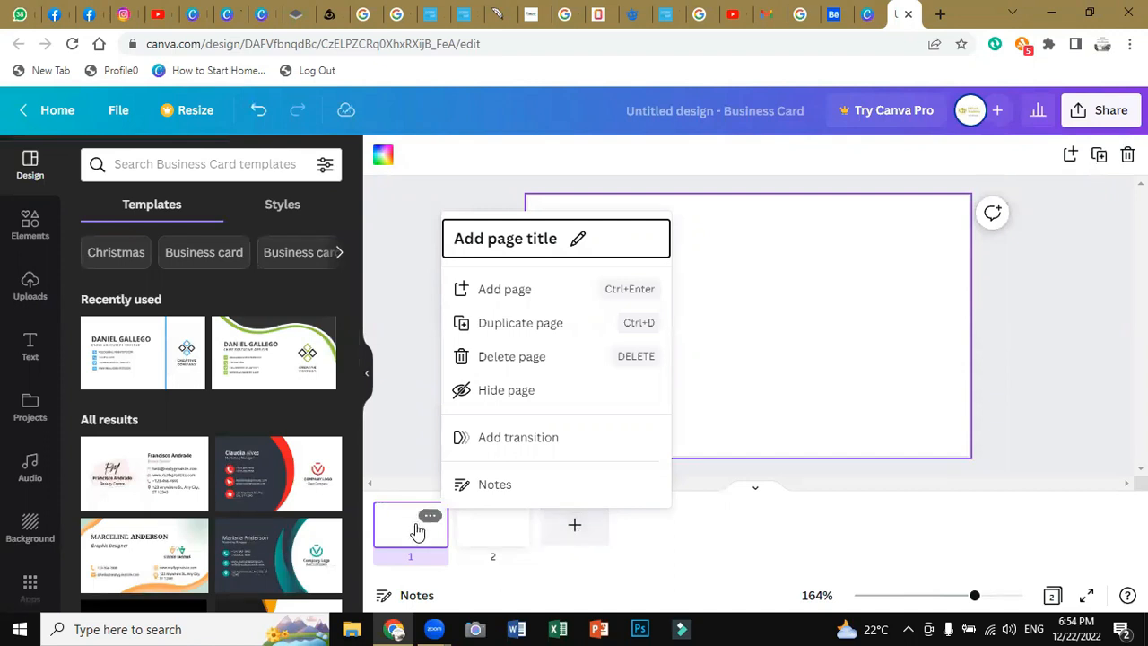
click(415, 434)
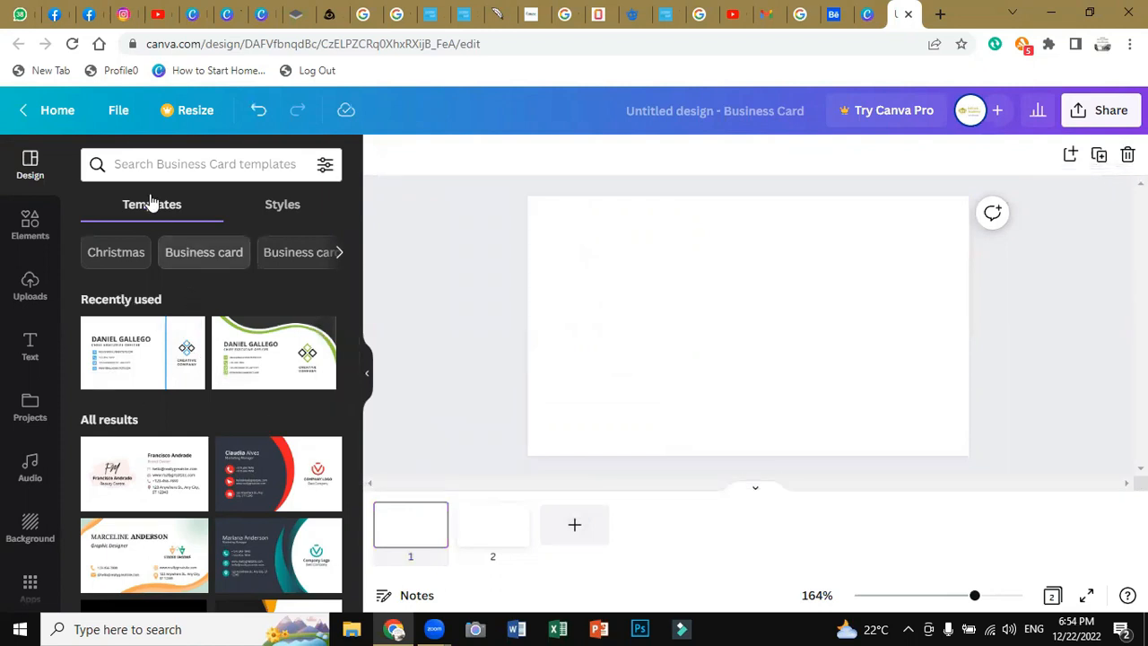
Search the business card templates for "Education".
click(154, 167)
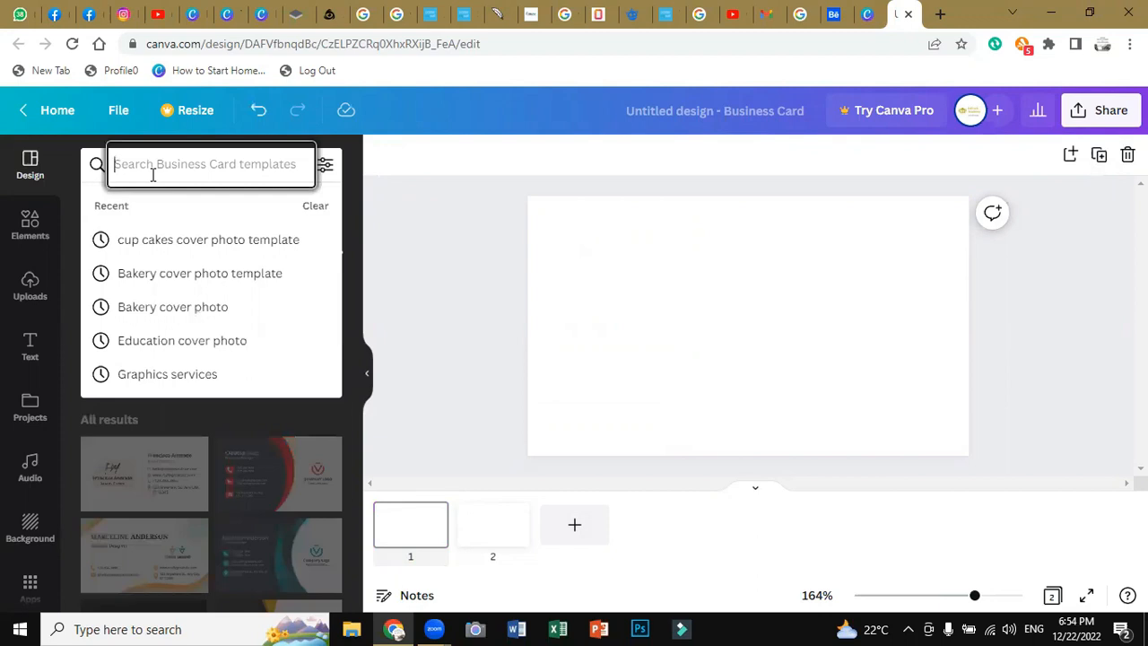
text(Education)
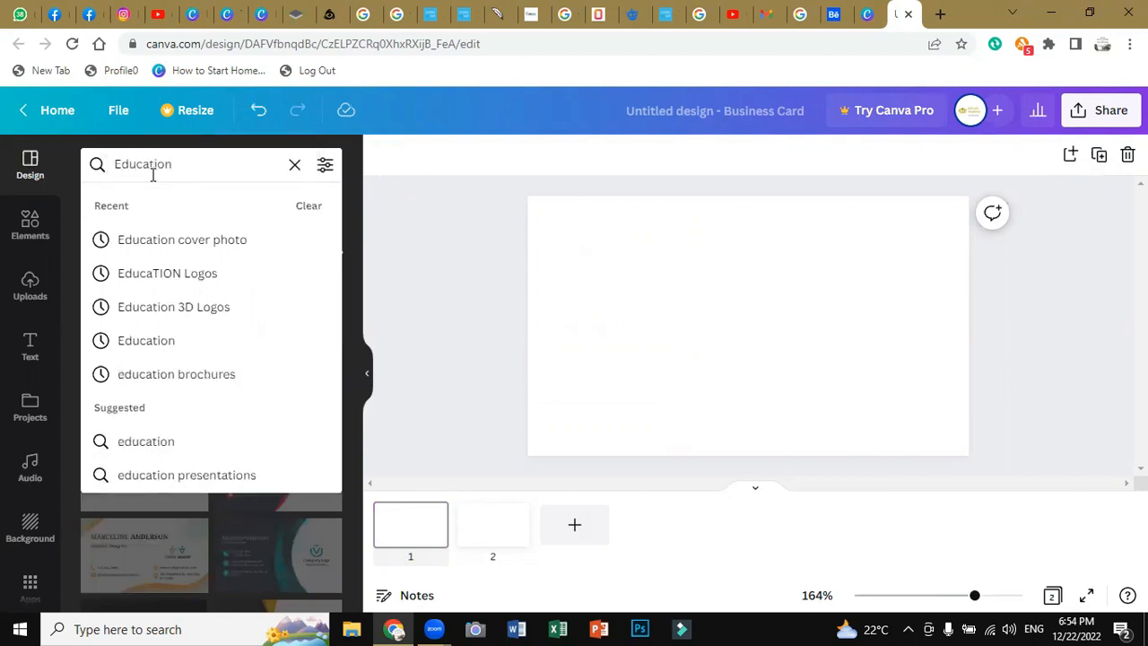
key(Return)
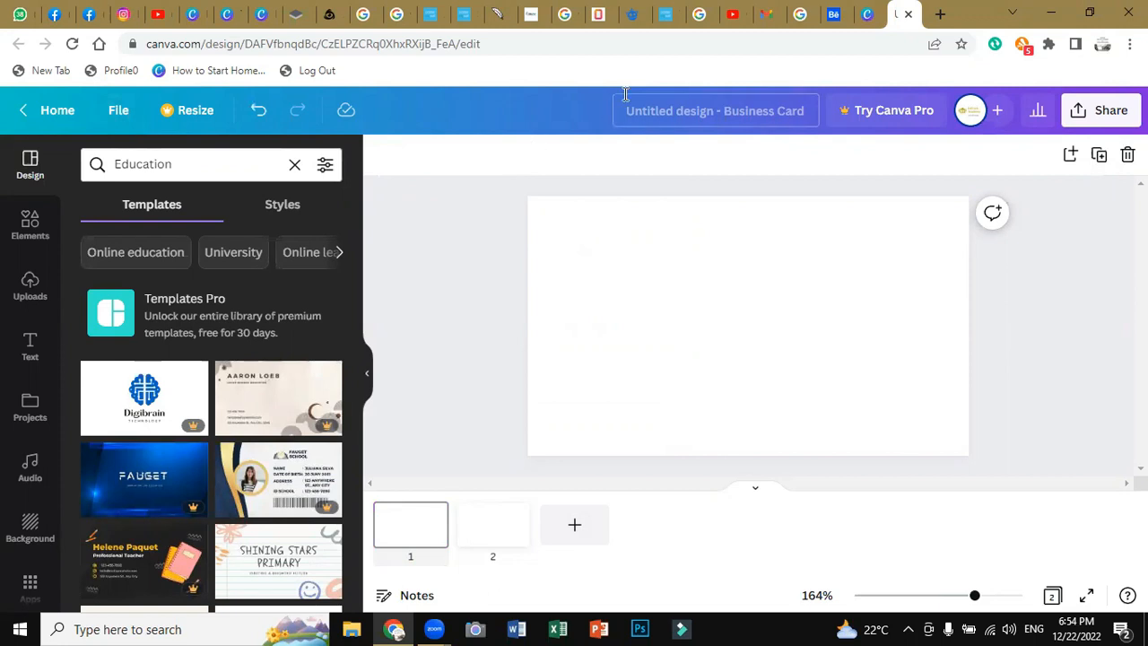
Search Google for "business card size" to find the standard dimensions.
click(675, 105)
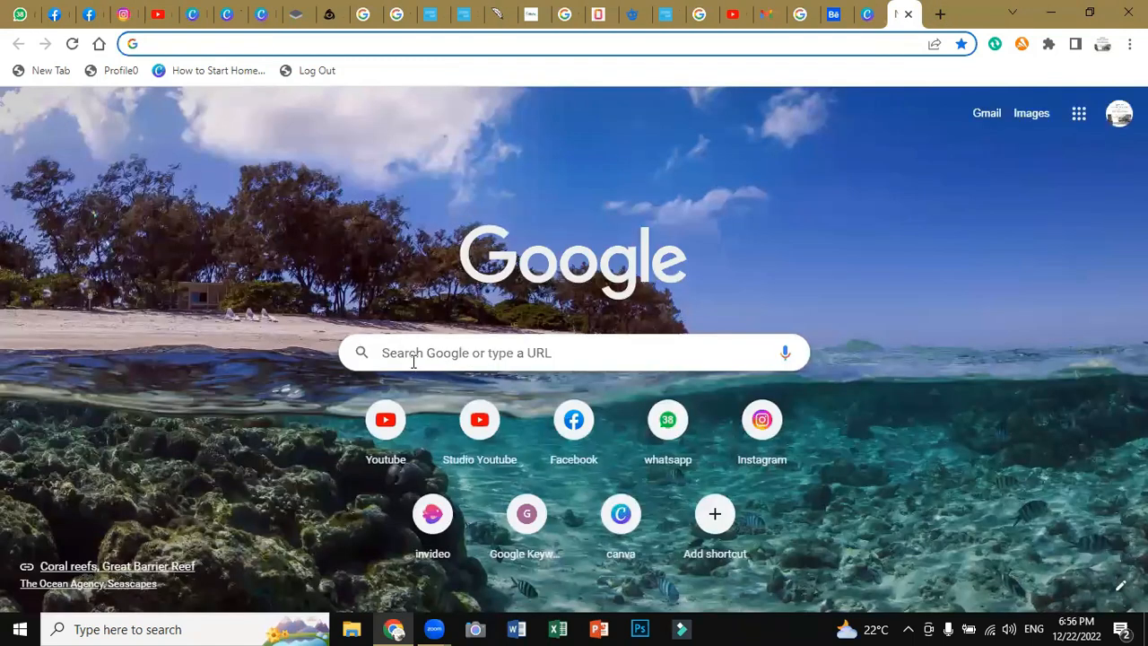
click(414, 360)
text(B)
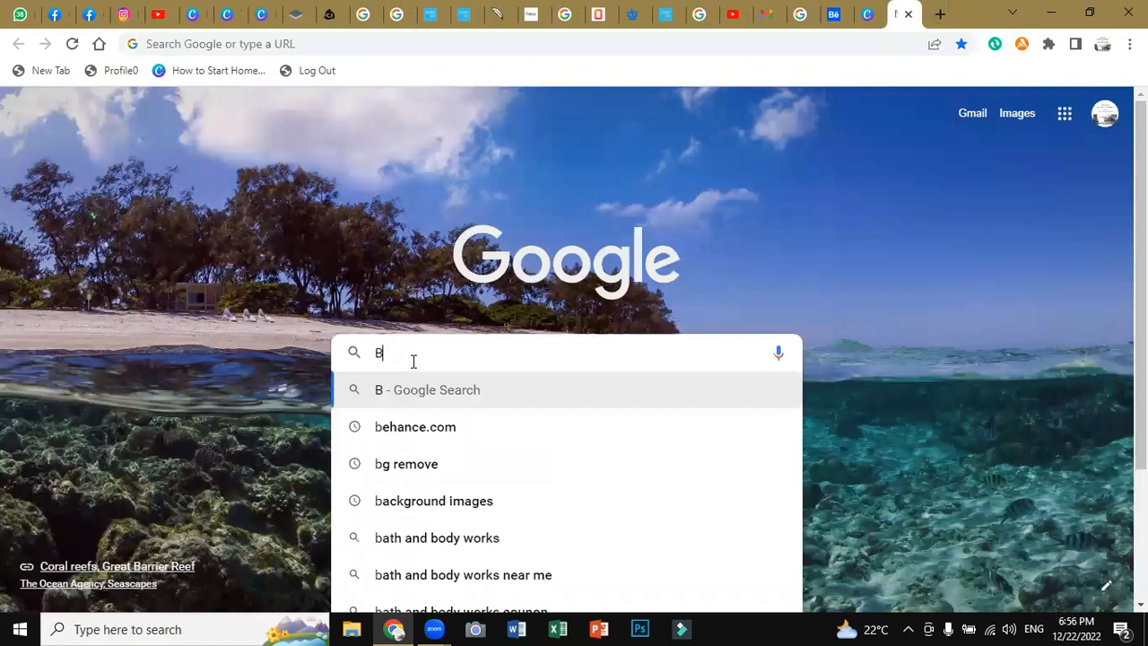
text(usiness )
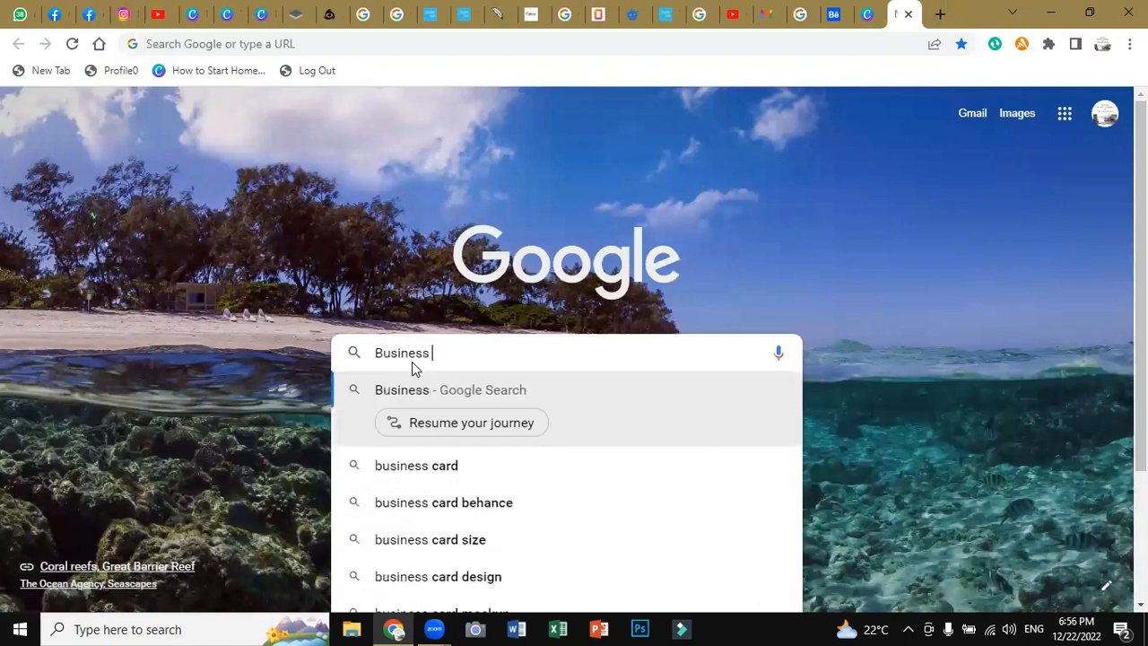
text(car)
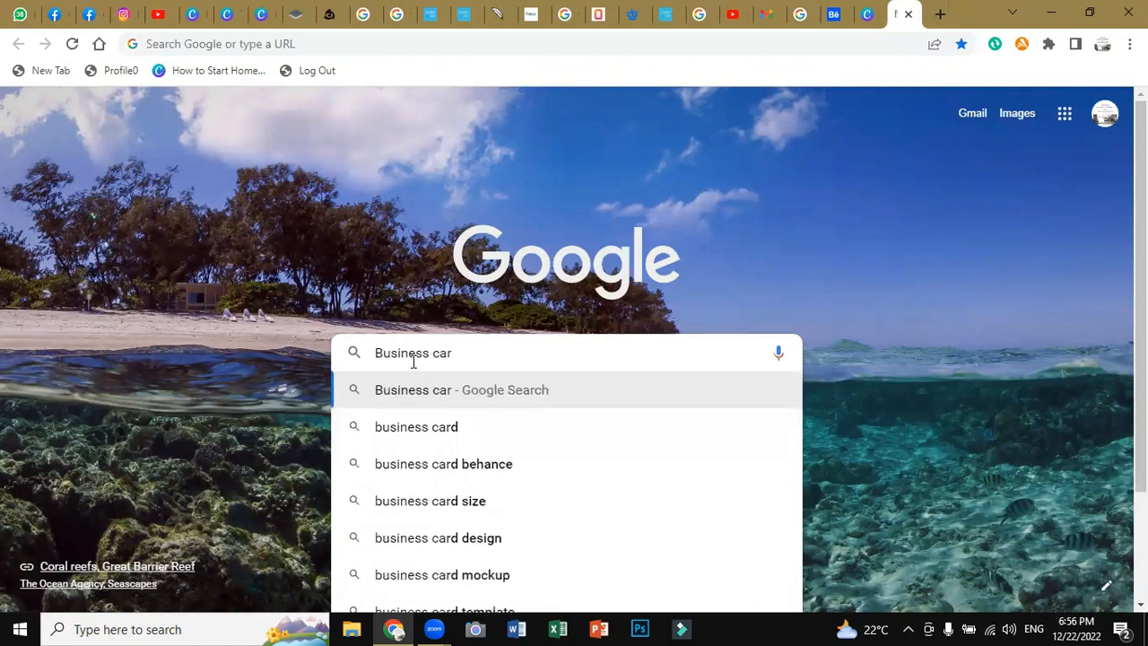
text(d)
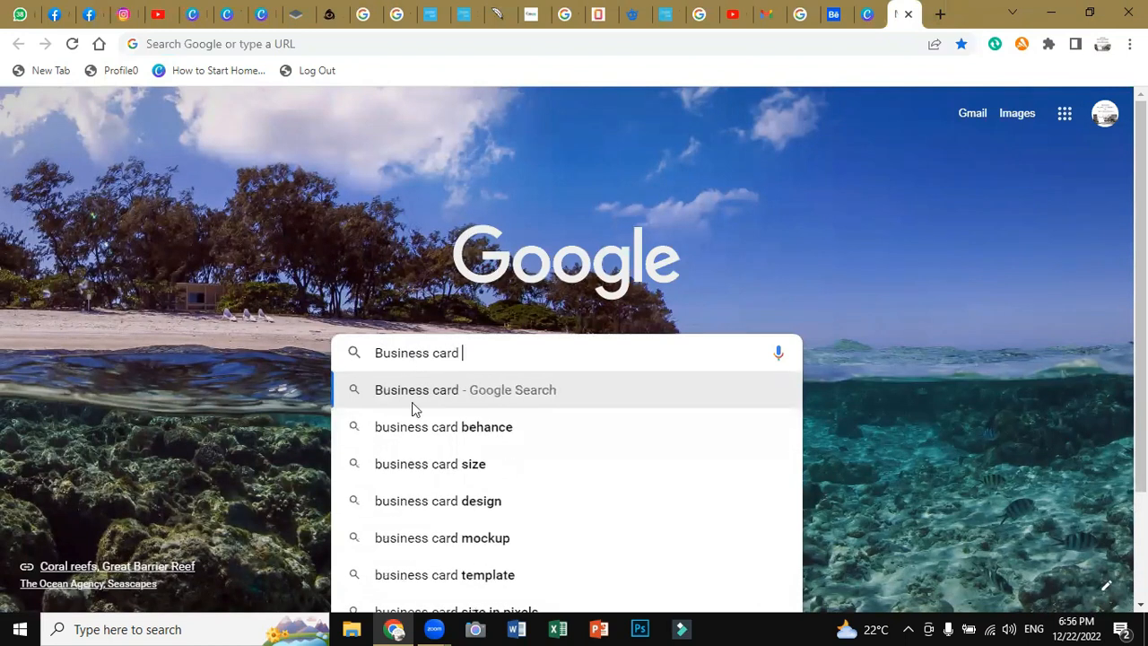
click(431, 470)
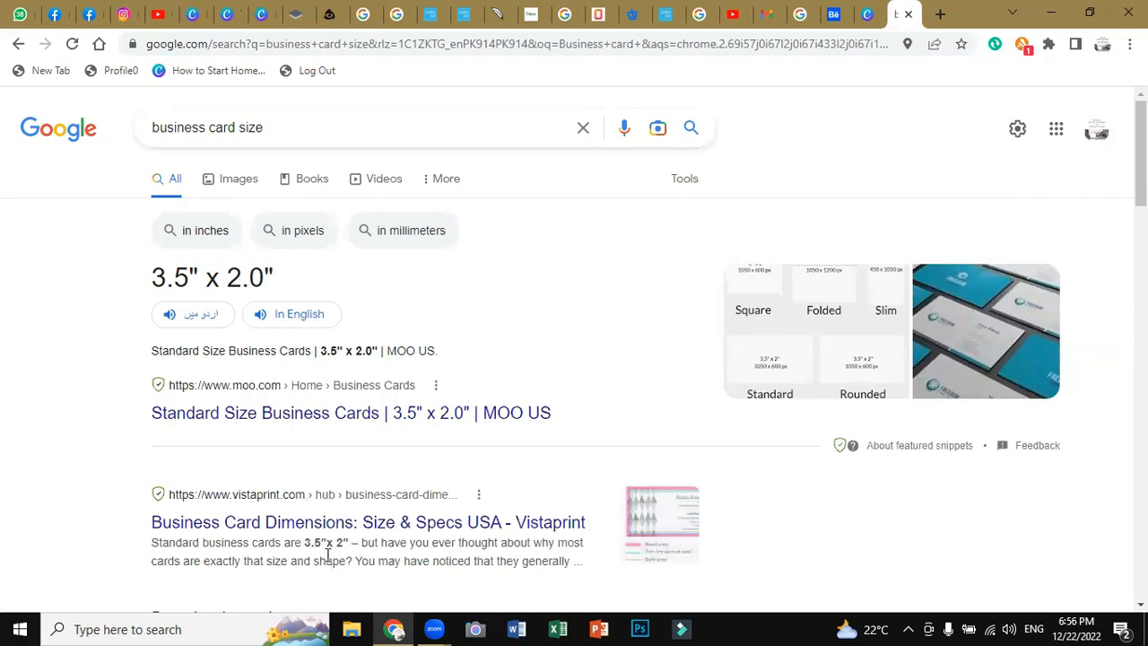
Return to the Canva Business Cards page and start a new design with a custom size.
click(869, 15)
click(997, 117)
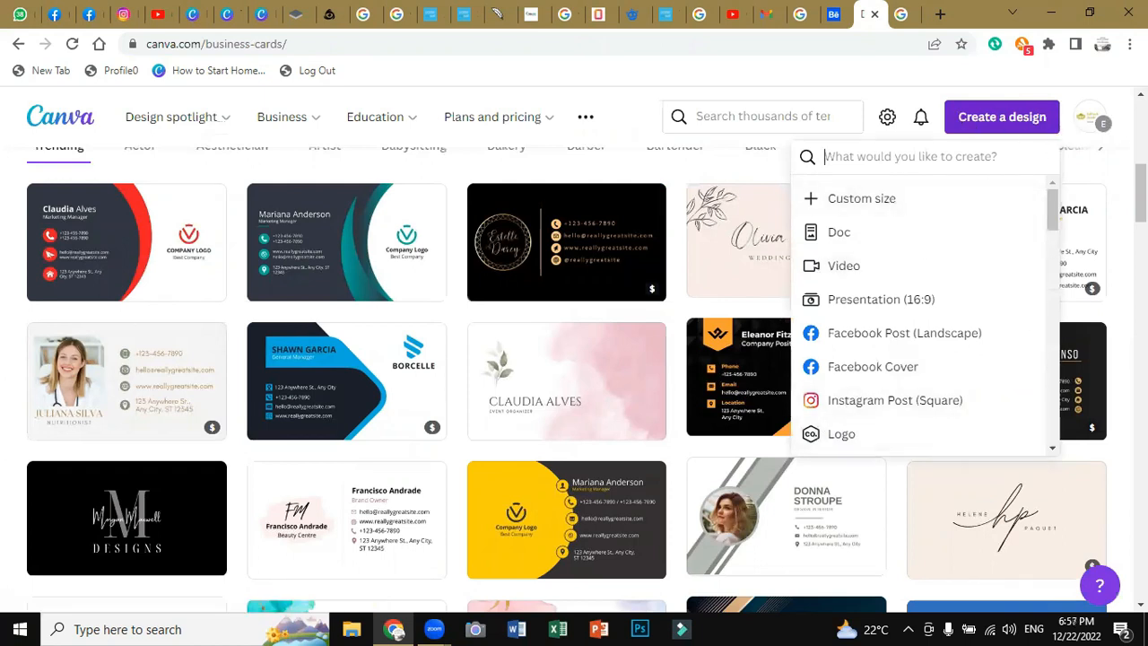
drag(1141, 193, 1141, 124)
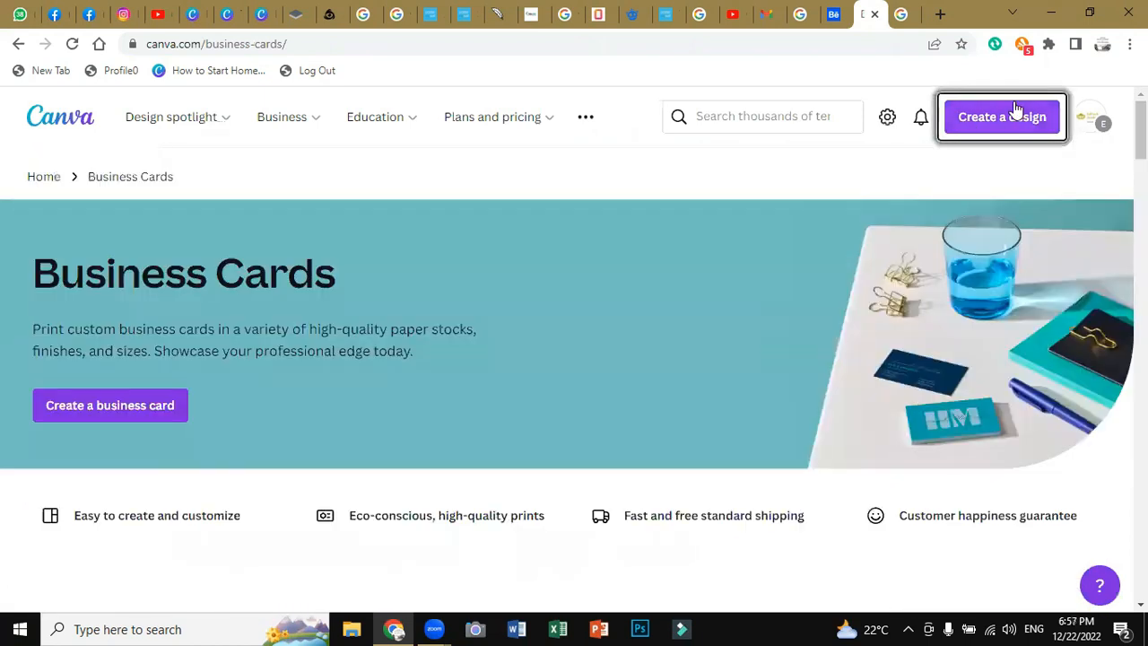
click(1017, 124)
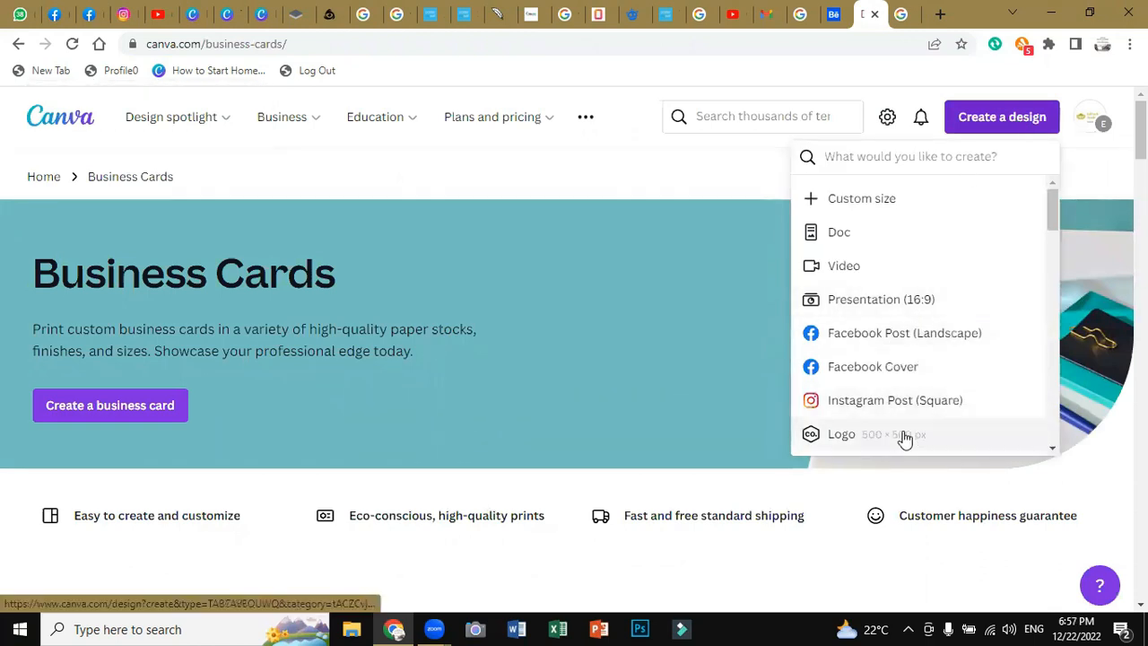
drag(1054, 208, 1052, 192)
click(923, 202)
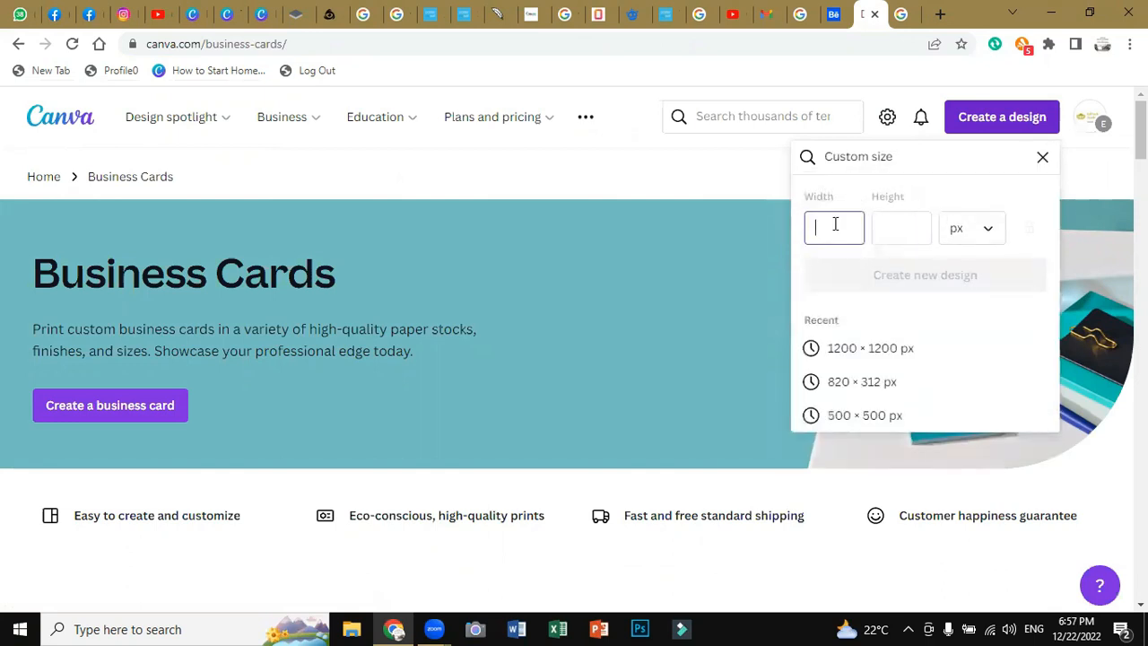
Enter 3.5 as the width and 2 as the height, and switch the custom size units to inches.
text(3.5)
click(883, 228)
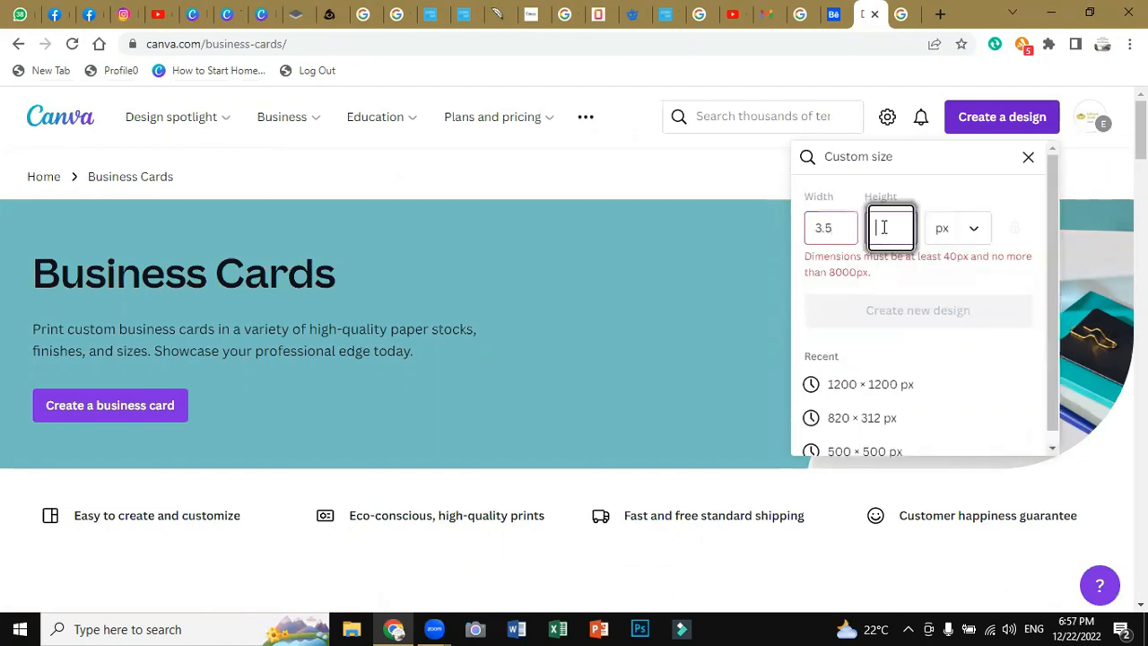
text(2)
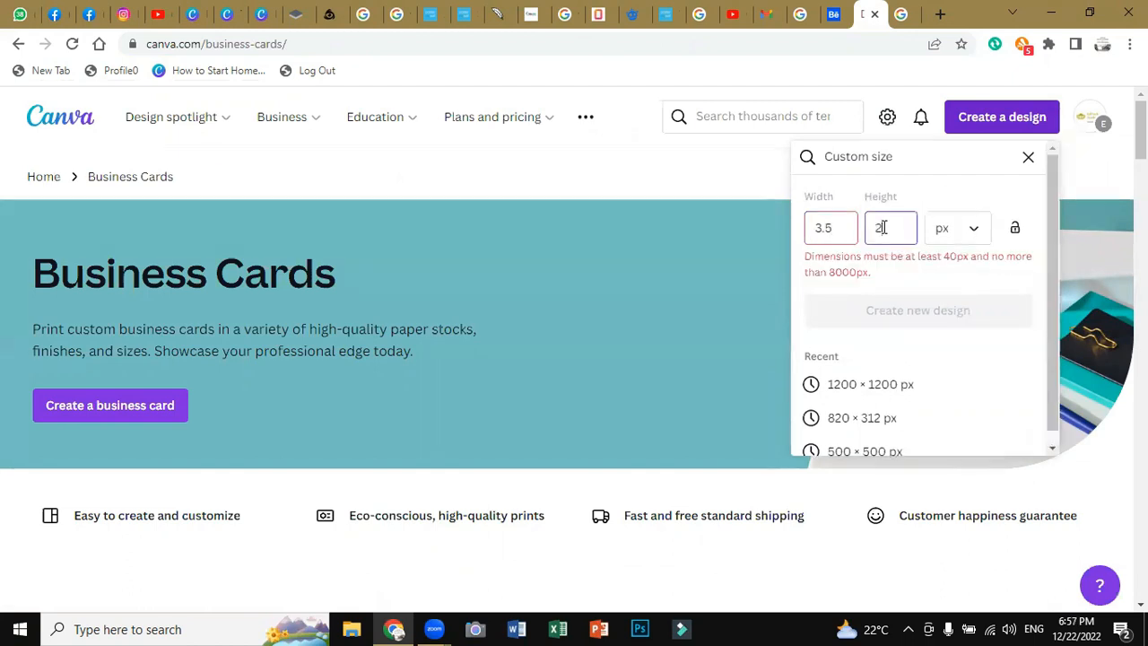
click(980, 239)
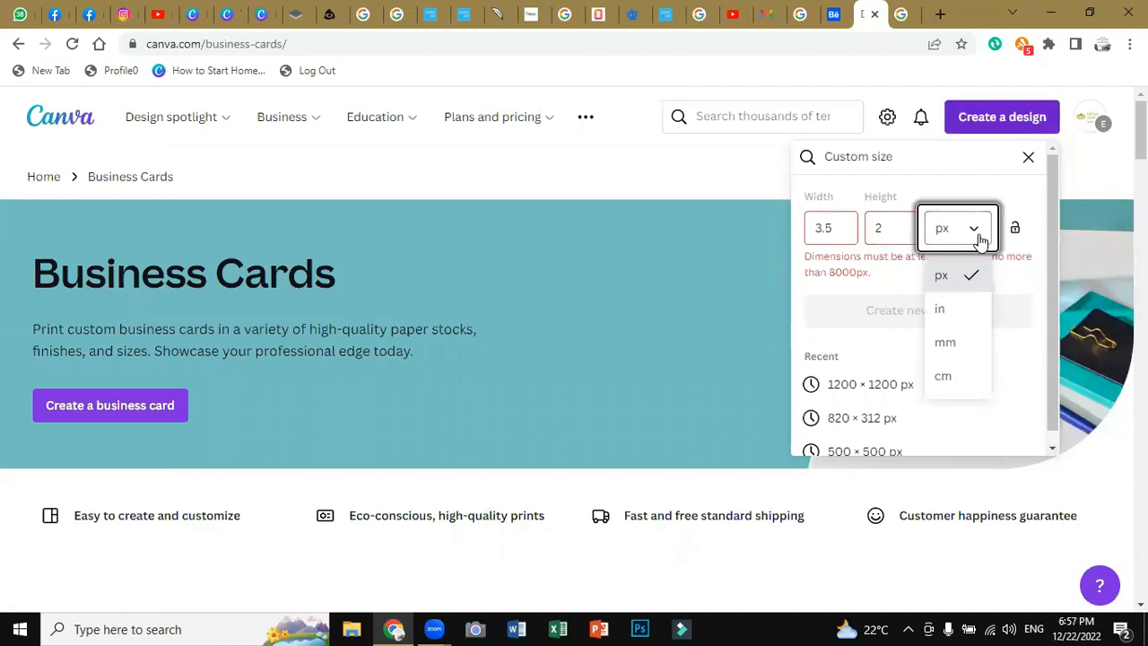
click(957, 314)
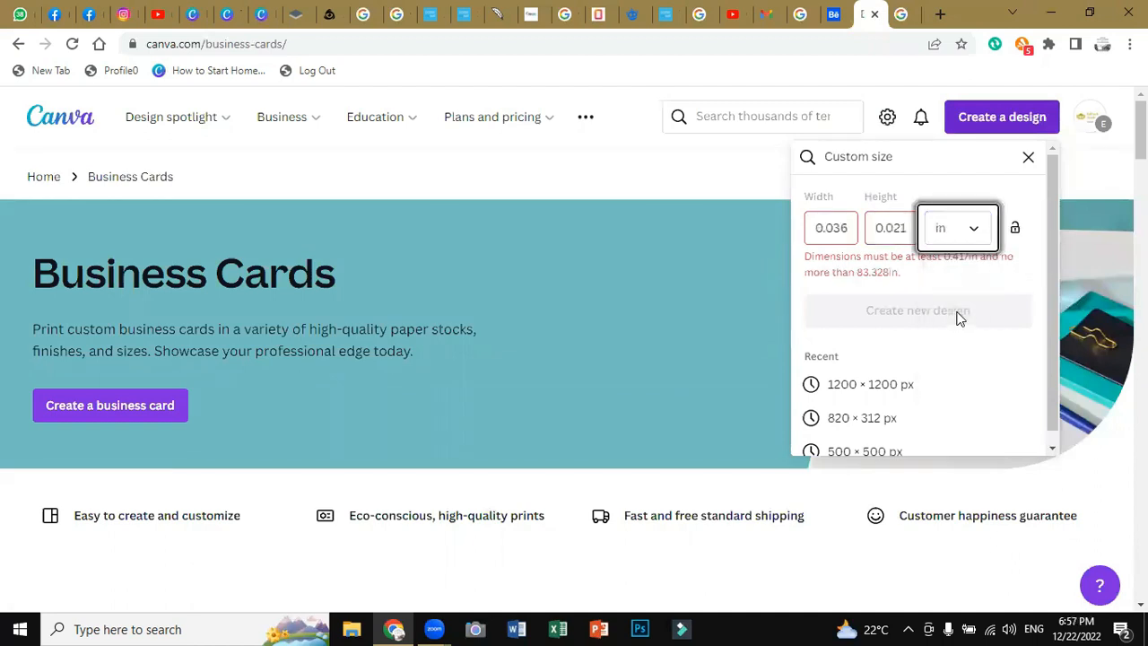
Set the custom design's width to 3.5 in.
click(852, 228)
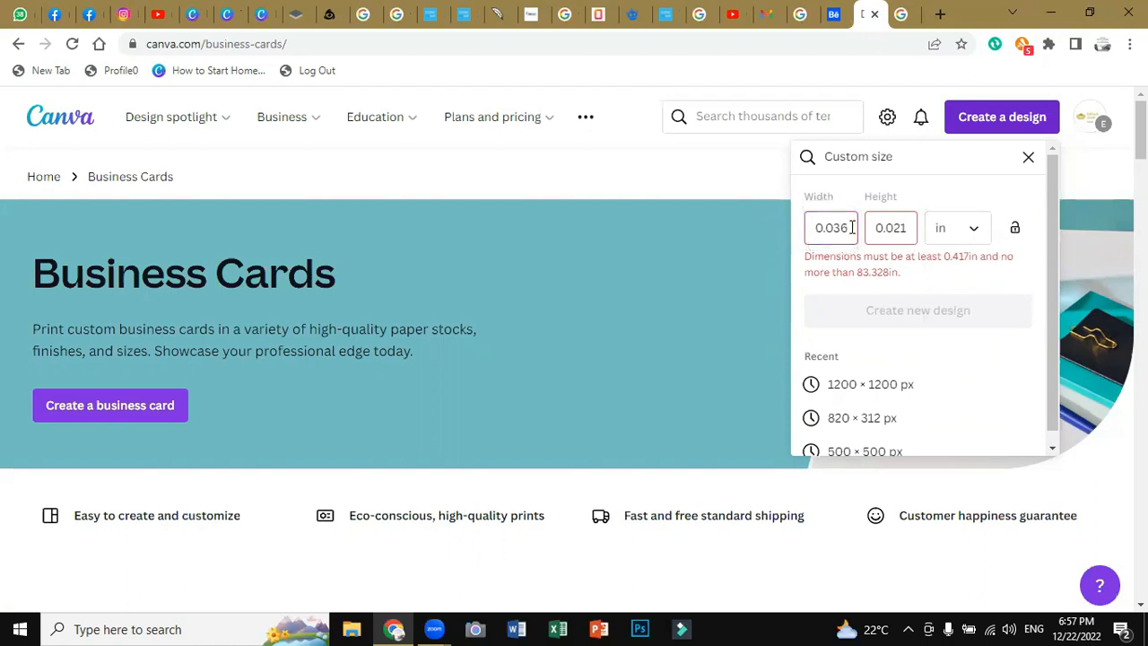
click(852, 227)
key(BackSpace)
key(BackSpace)
key(BackSpace)
key(BackSpace)
key(BackSpace)
text(3.5)
Set the custom design's height to 2 in and create the new design.
click(909, 230)
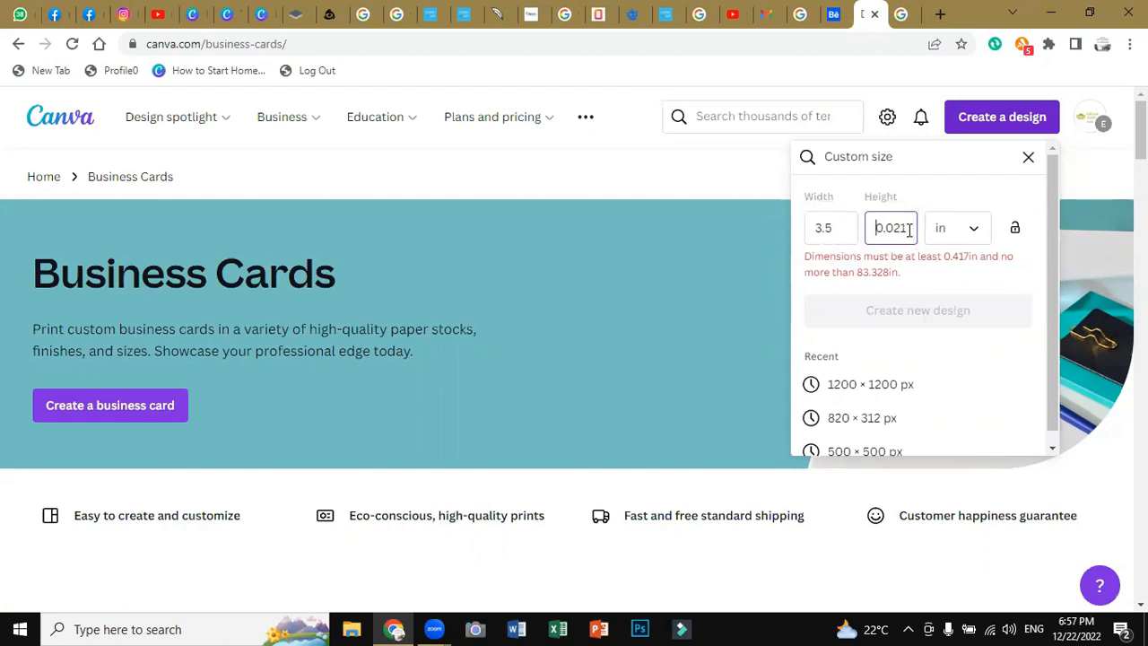
click(908, 229)
click(910, 227)
key(BackSpace)
key(BackSpace)
key(BackSpace)
key(BackSpace)
key(BackSpace)
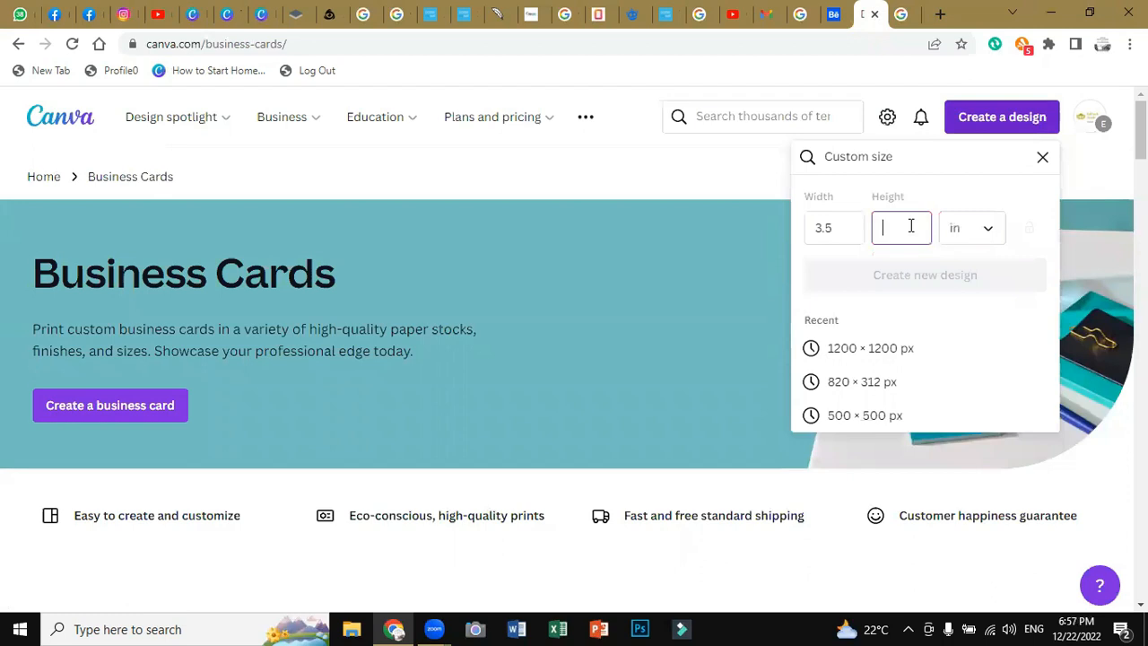
text(2)
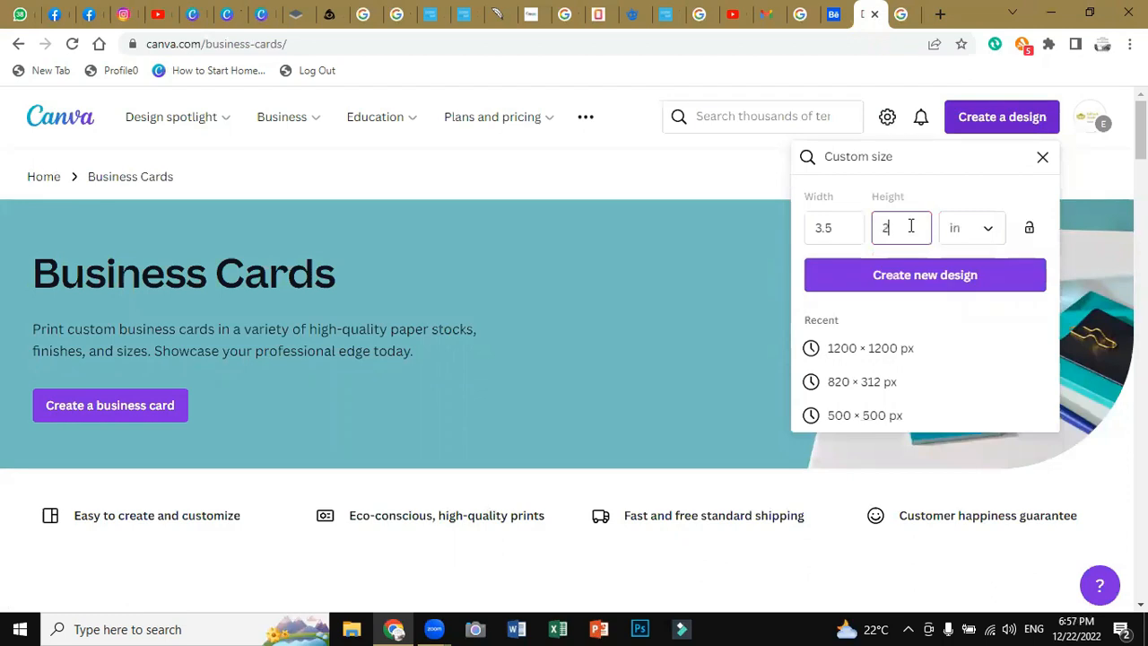
click(973, 277)
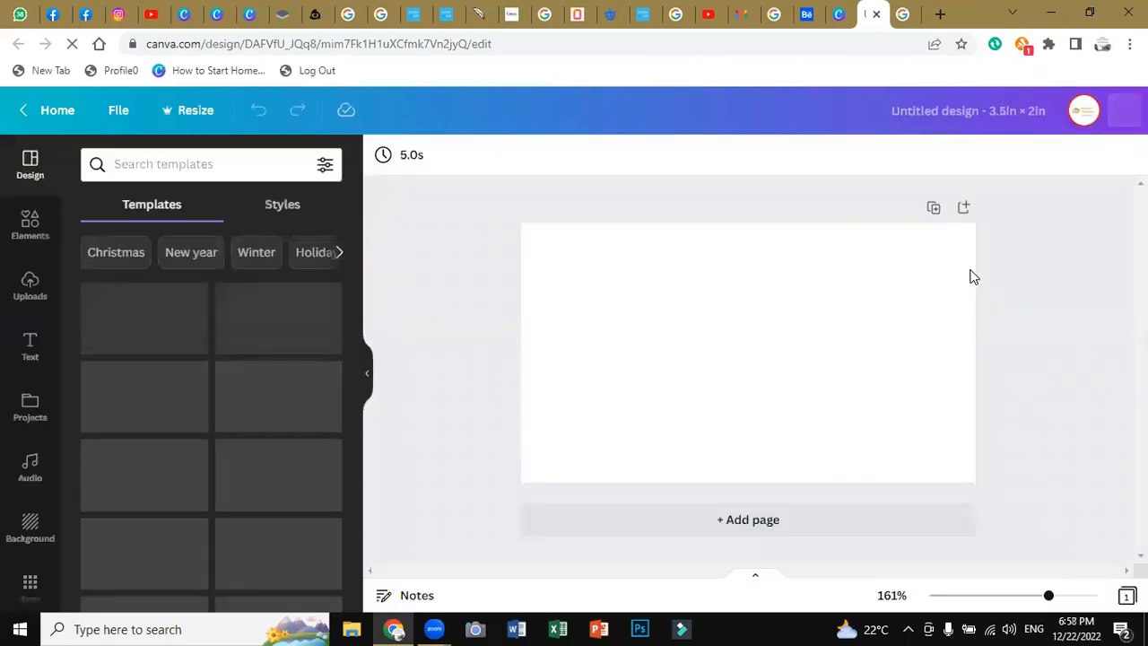
Check the new design's dimensions in the resize options.
click(193, 111)
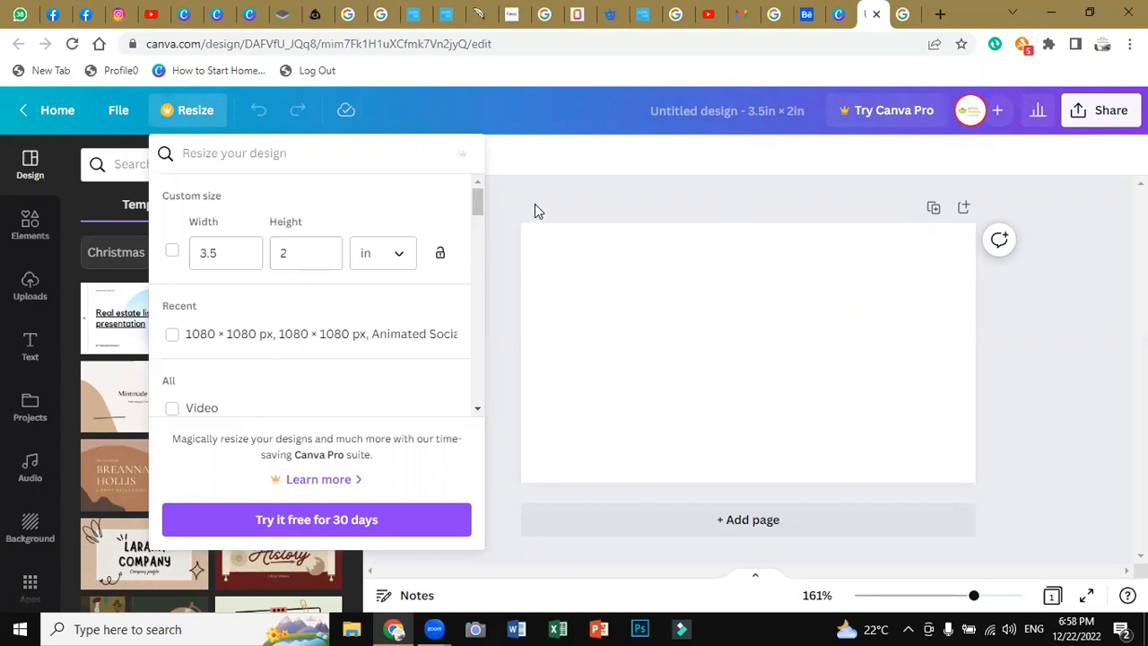
key(Escape)
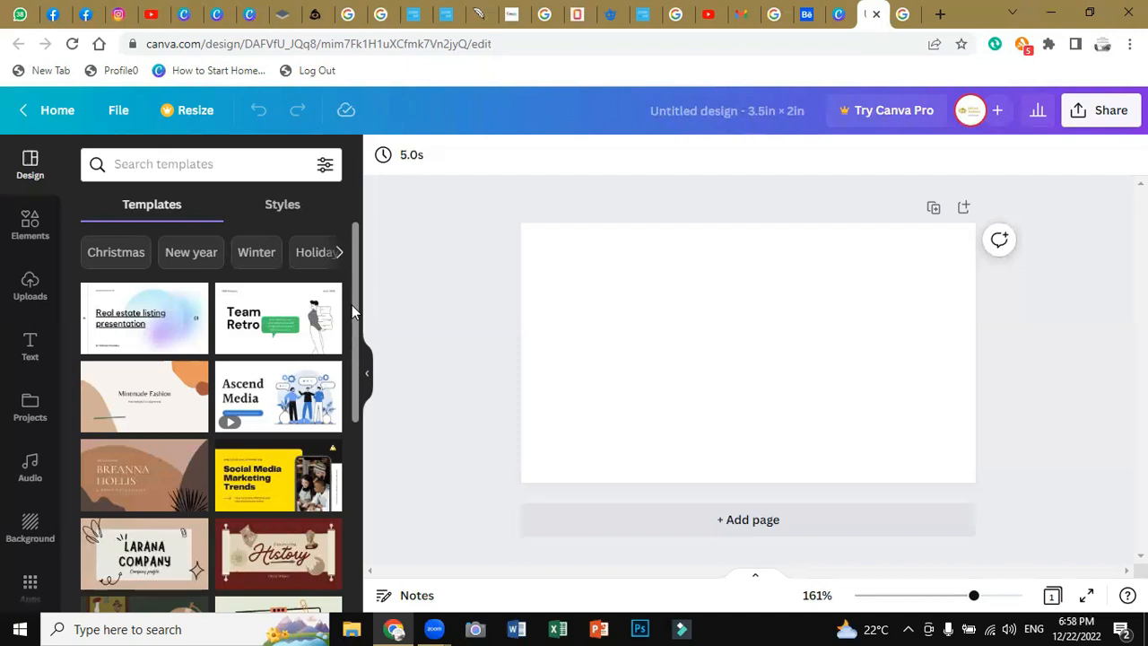
Name the design "Business Card 3.5" by 2" Inch" and add a second page.
click(686, 115)
key(BackSpace)
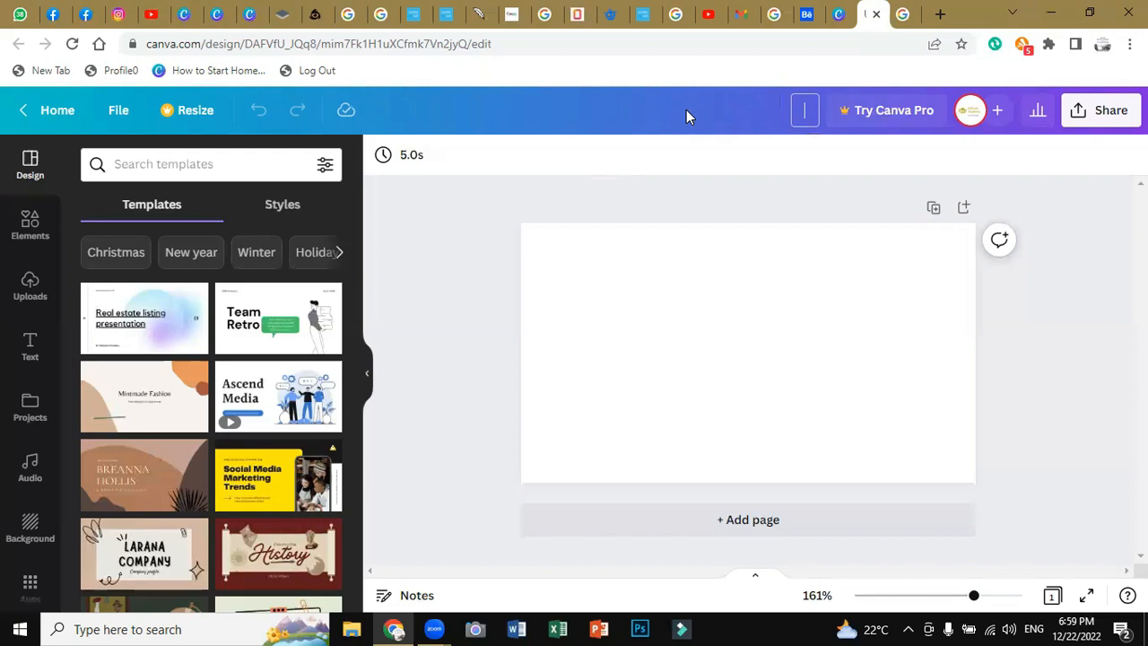
text(Business C)
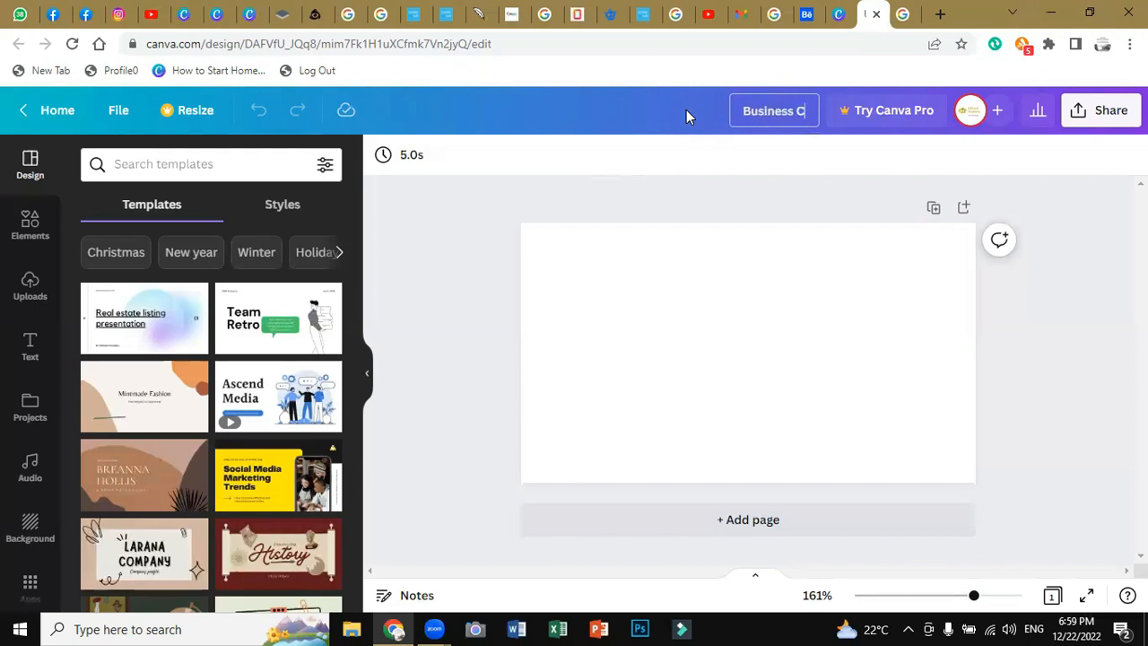
text(ard )
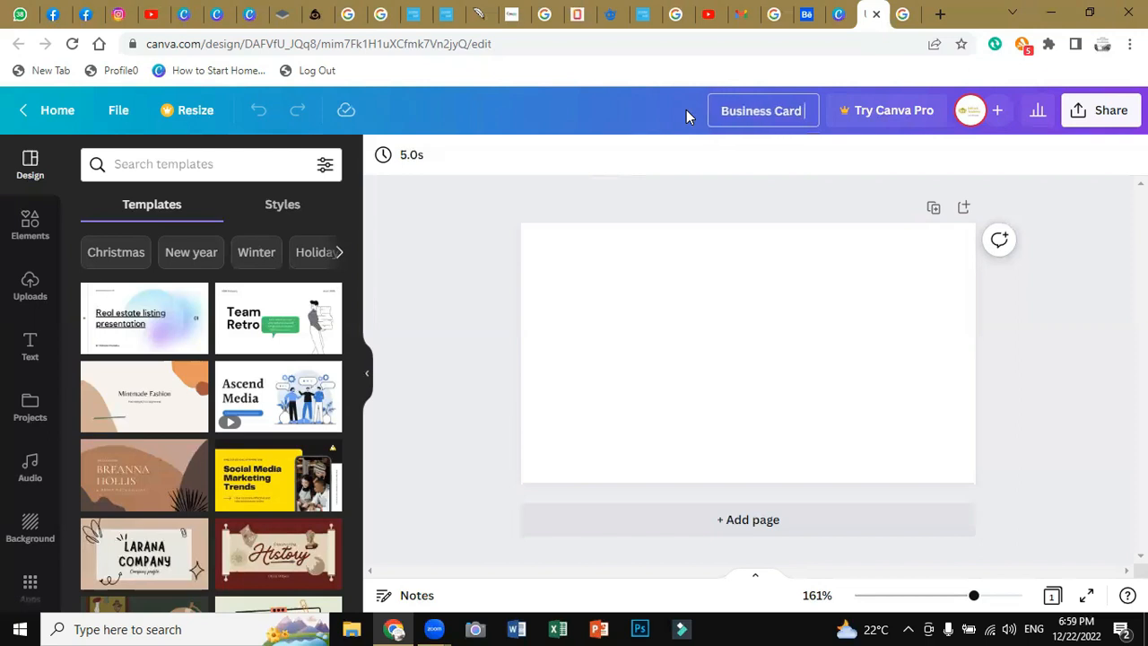
text(3.5 by 2")
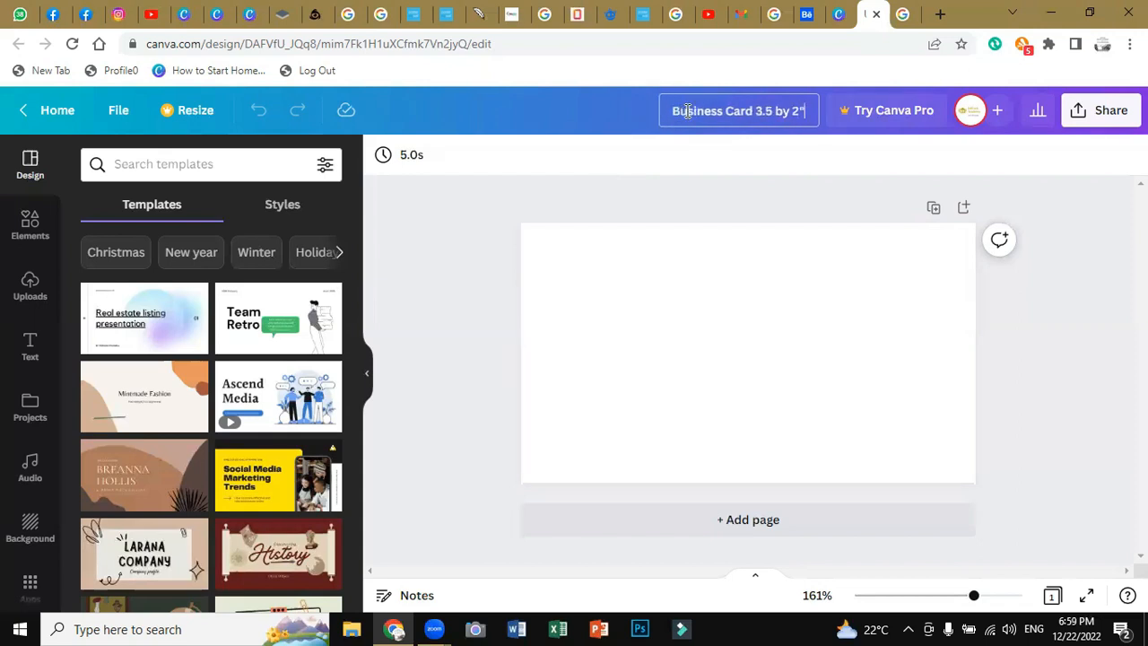
click(773, 111)
text(")
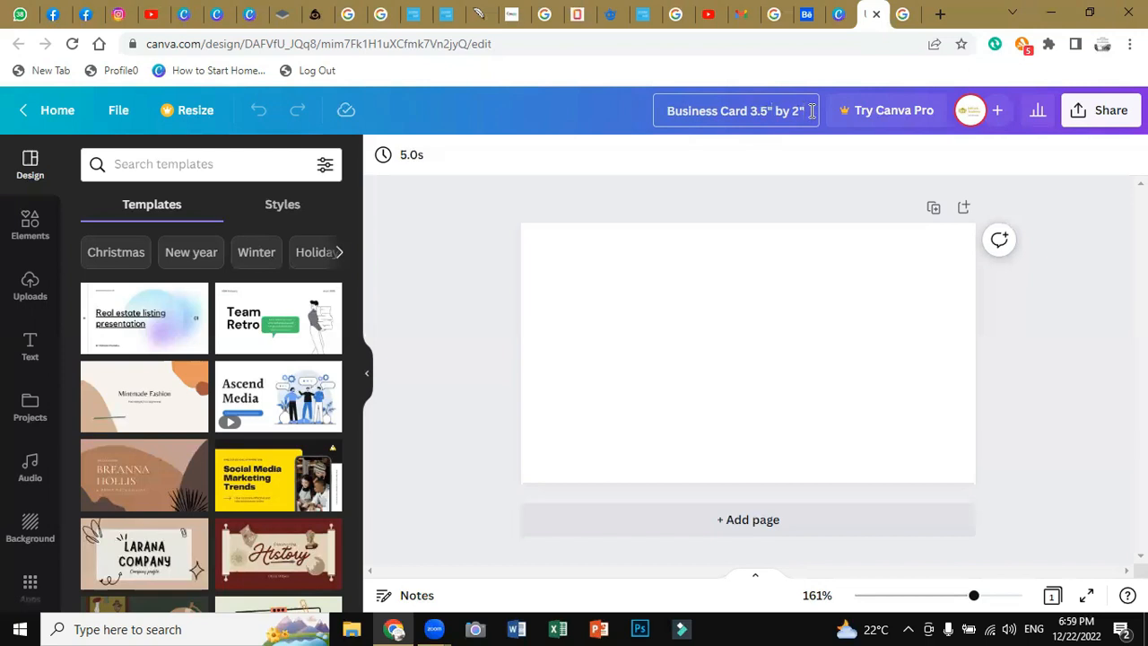
text( In)
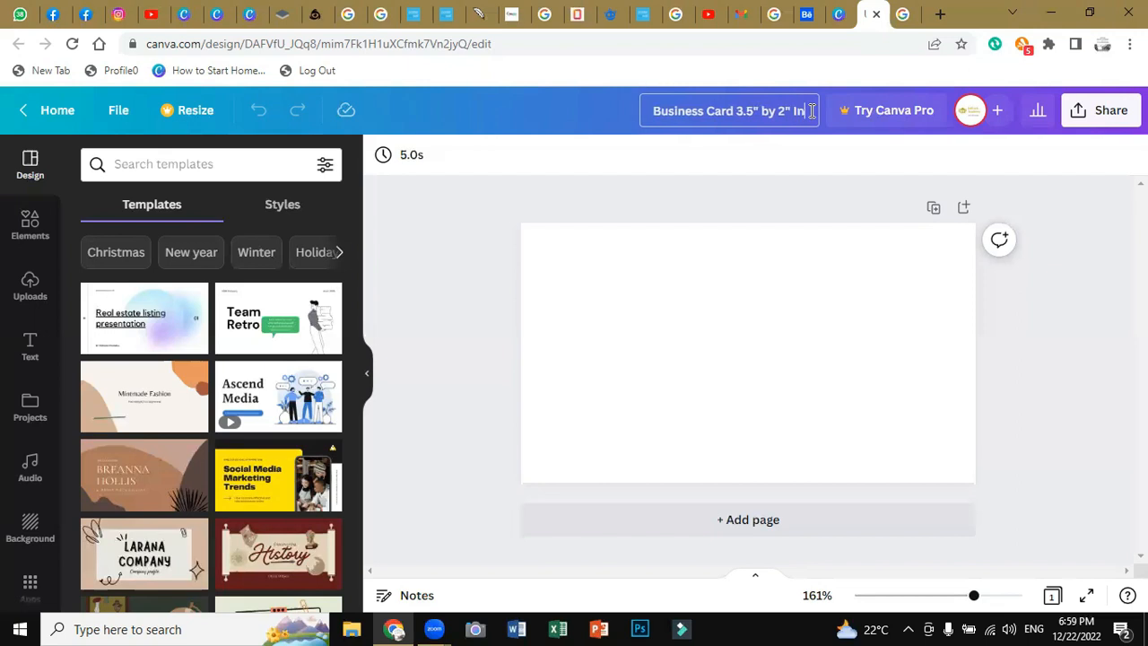
text(ch)
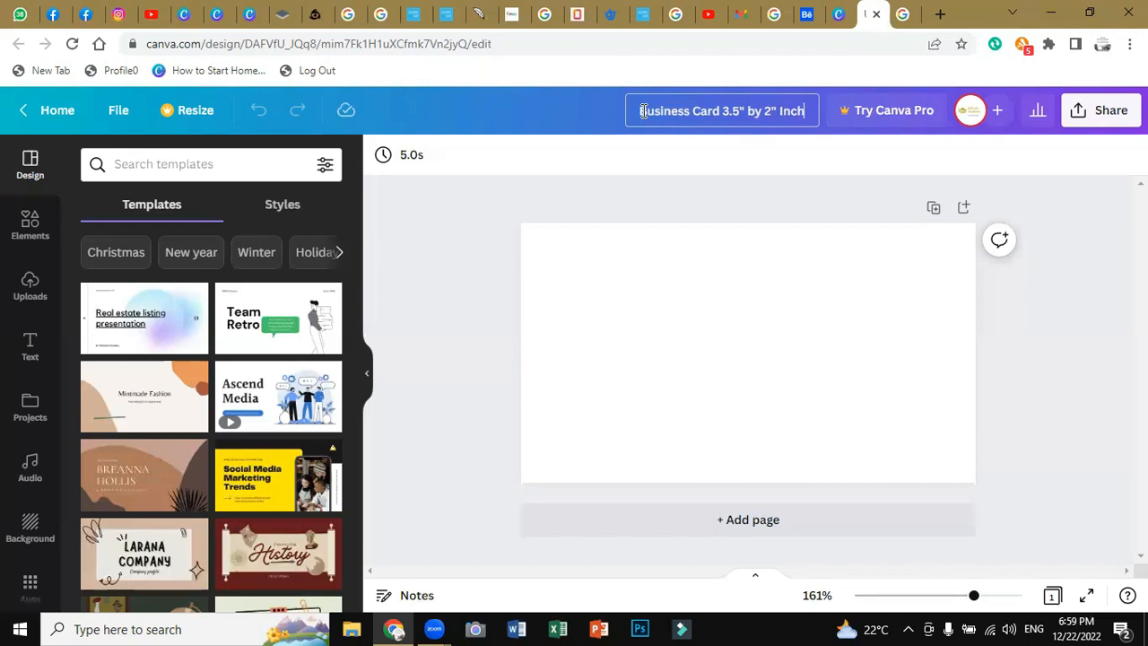
click(749, 526)
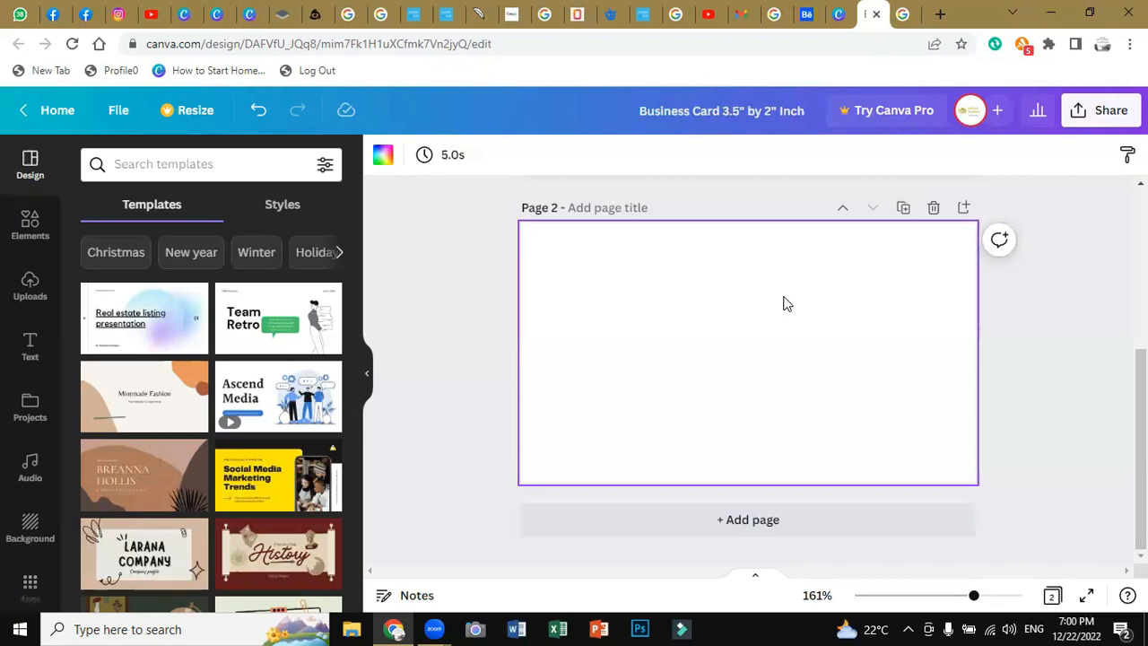
Search the design templates for "Social Media Business card".
click(173, 163)
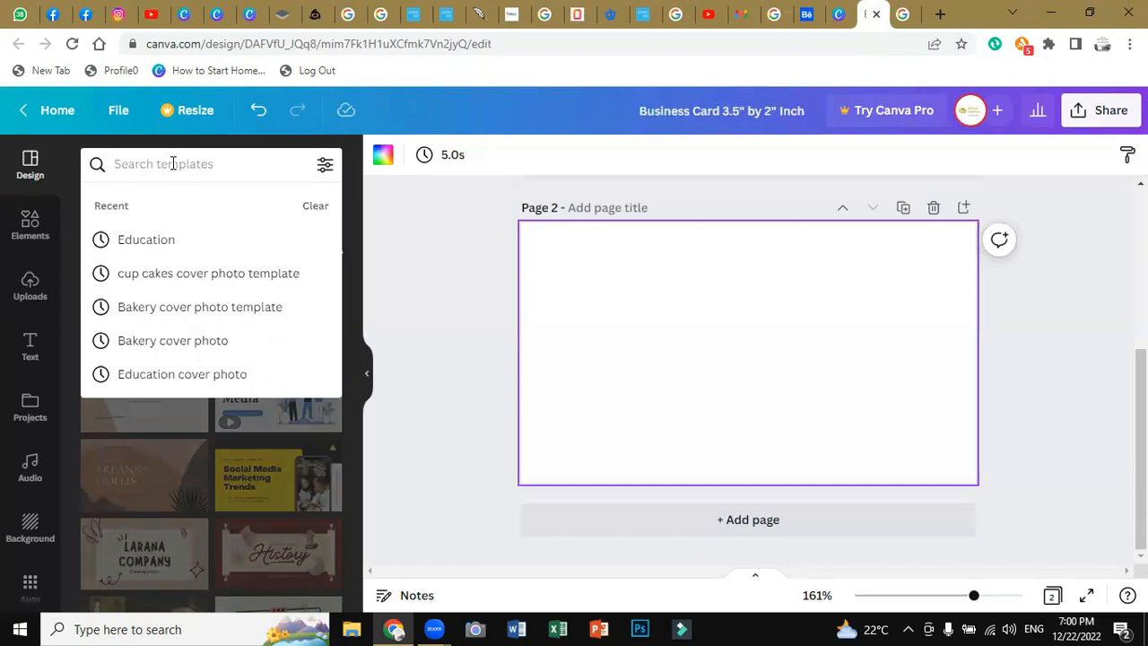
text(So)
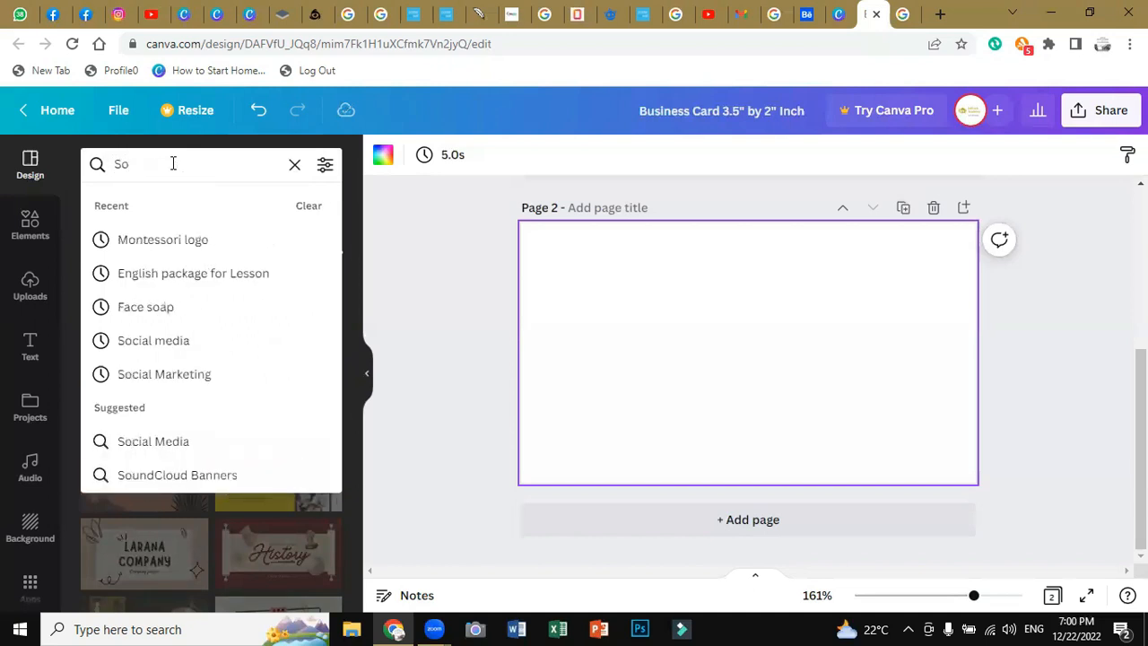
text(cial)
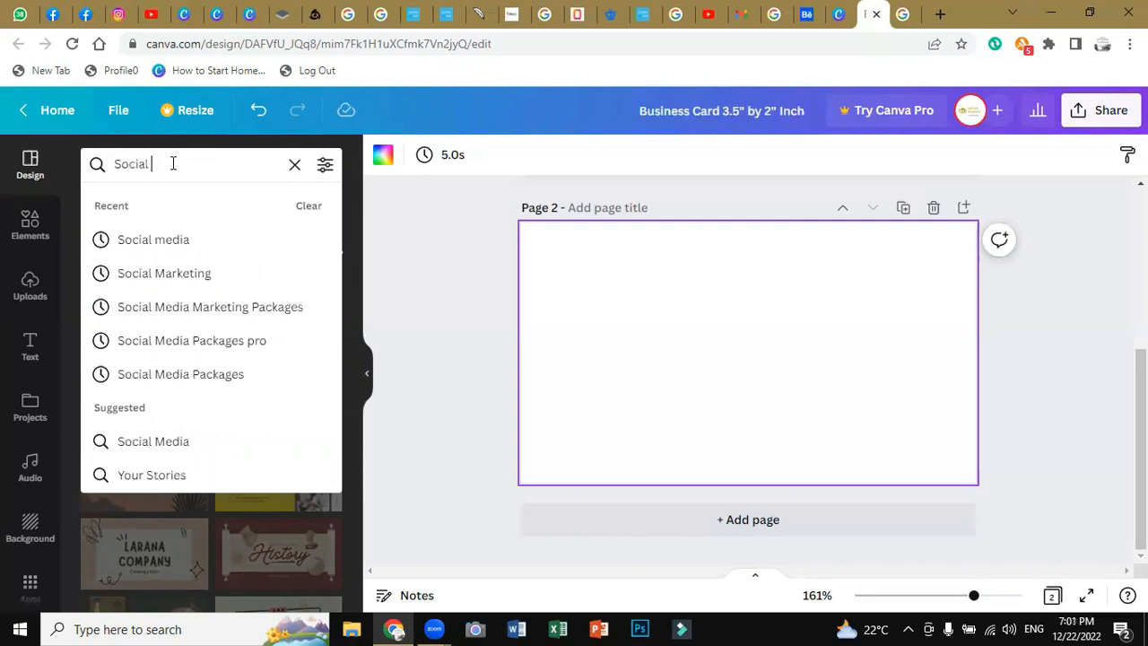
text( Media)
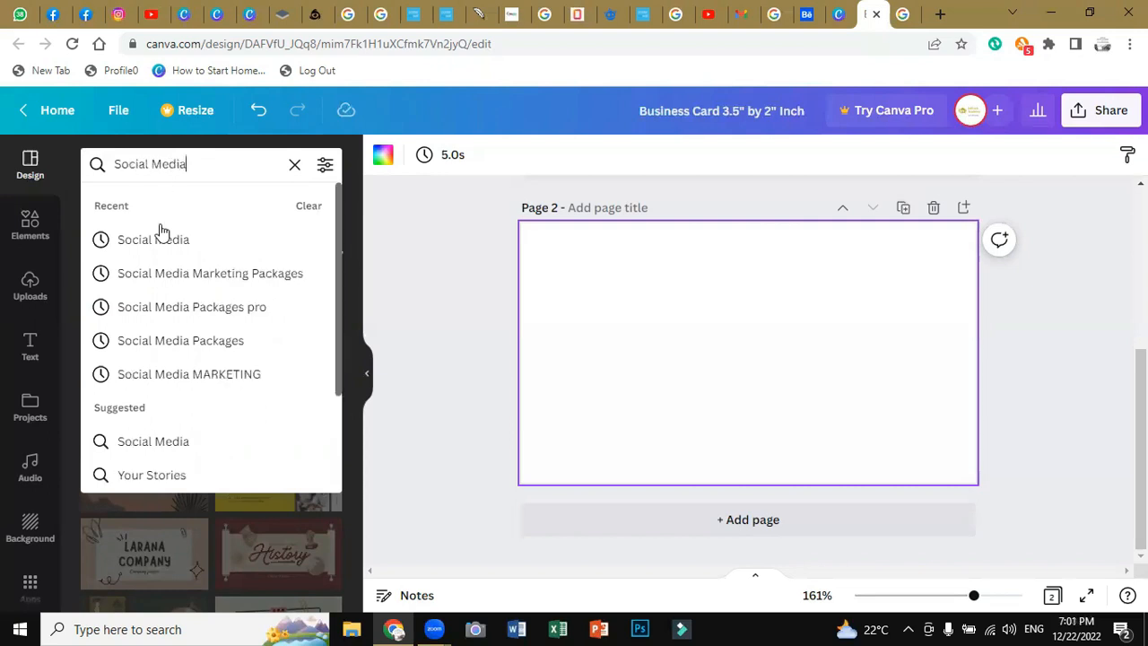
text( B)
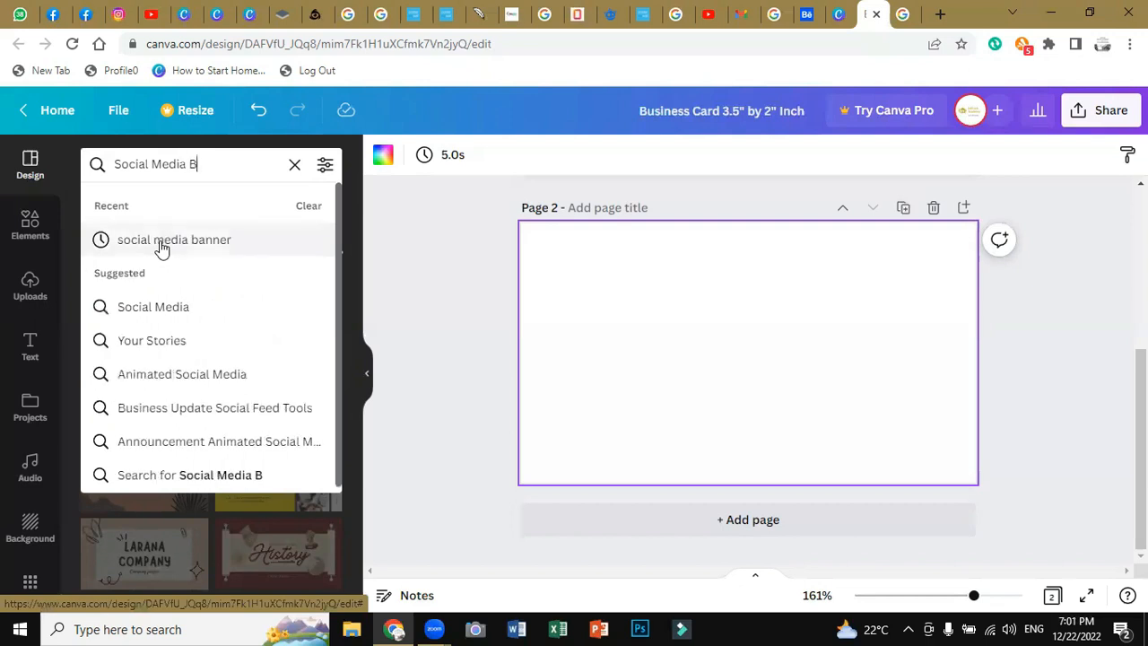
text(usin)
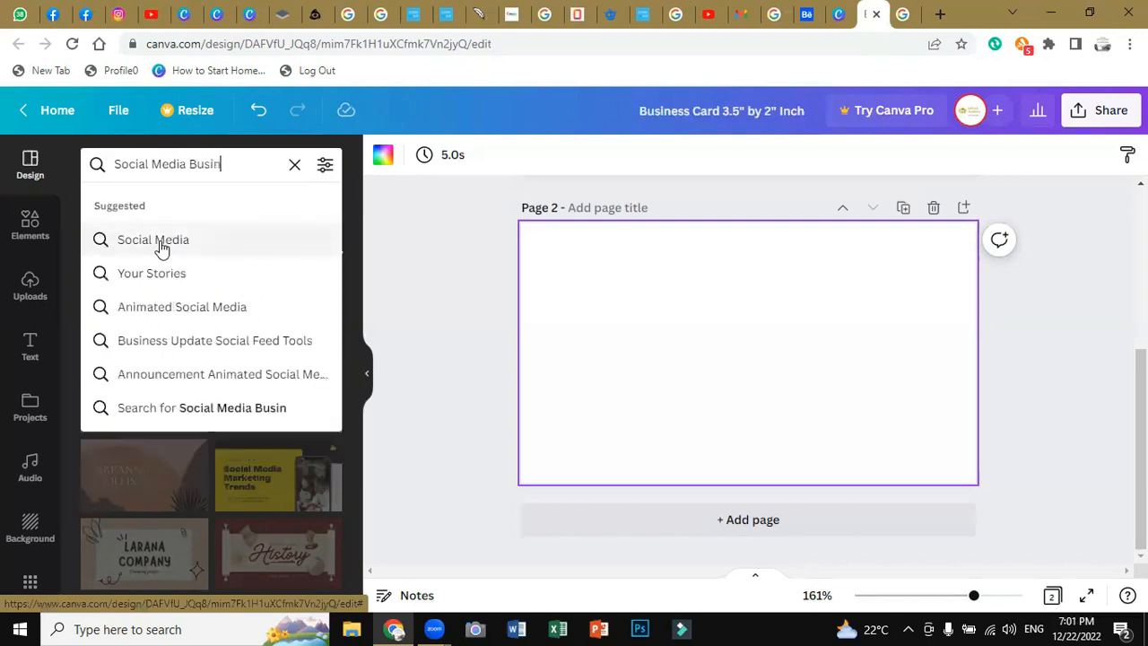
text(ess card)
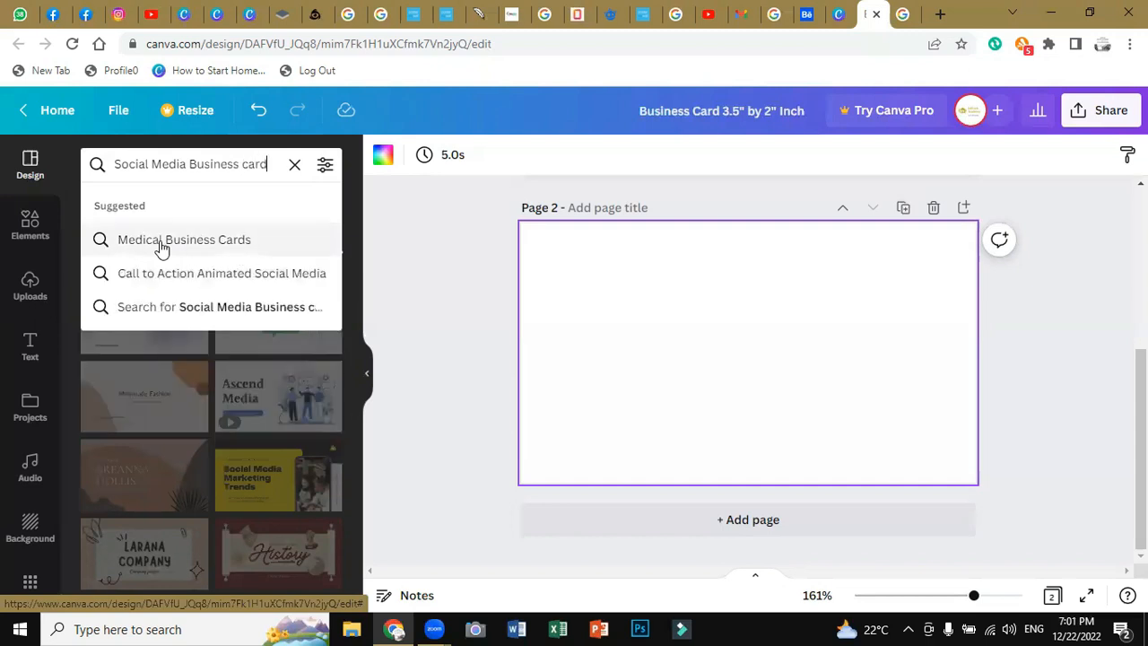
key(Return)
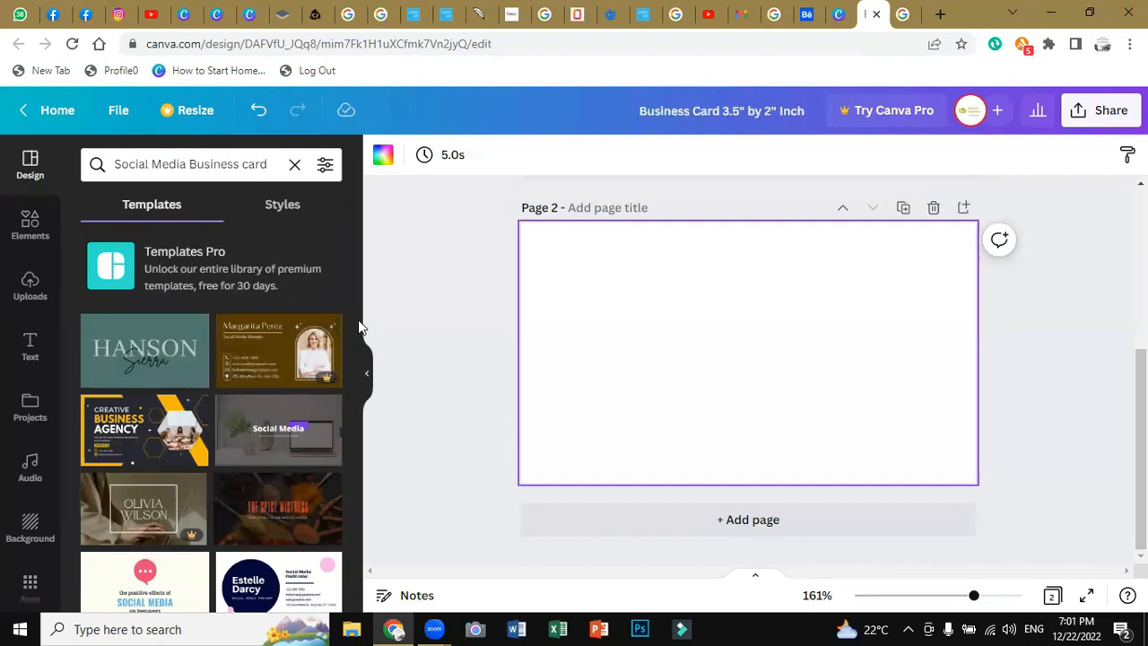
Apply the dark blue and yellow "Start Up Online Business Strategy" template to page 2.
scroll(357, 332, down, 1)
scroll(357, 333, down, 1)
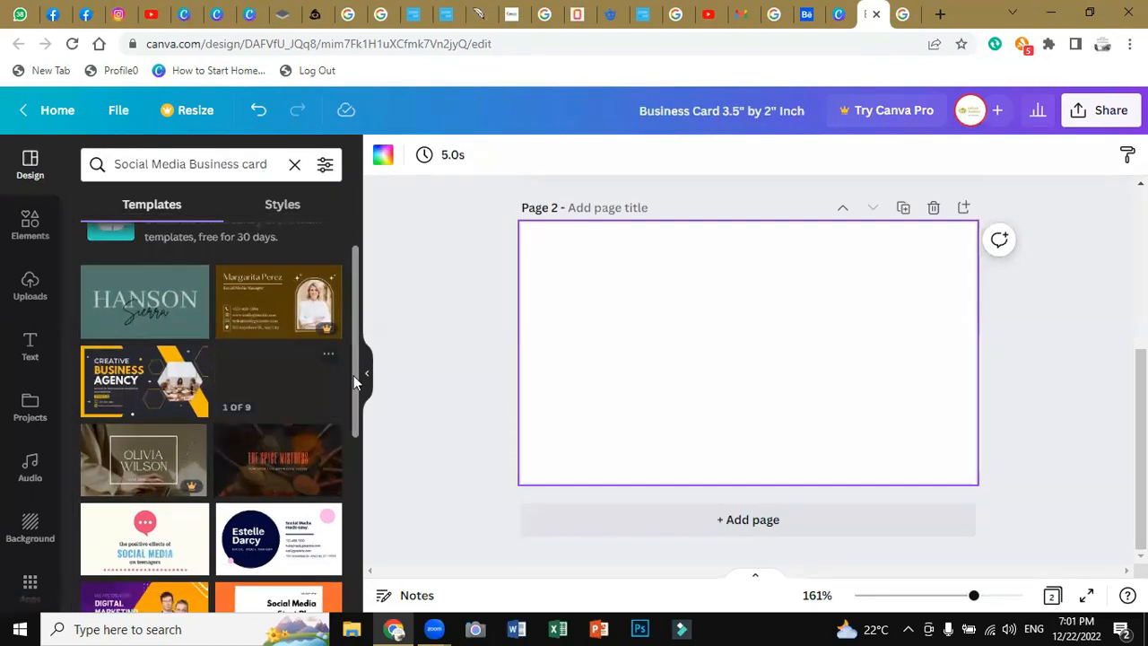
drag(355, 380, 359, 556)
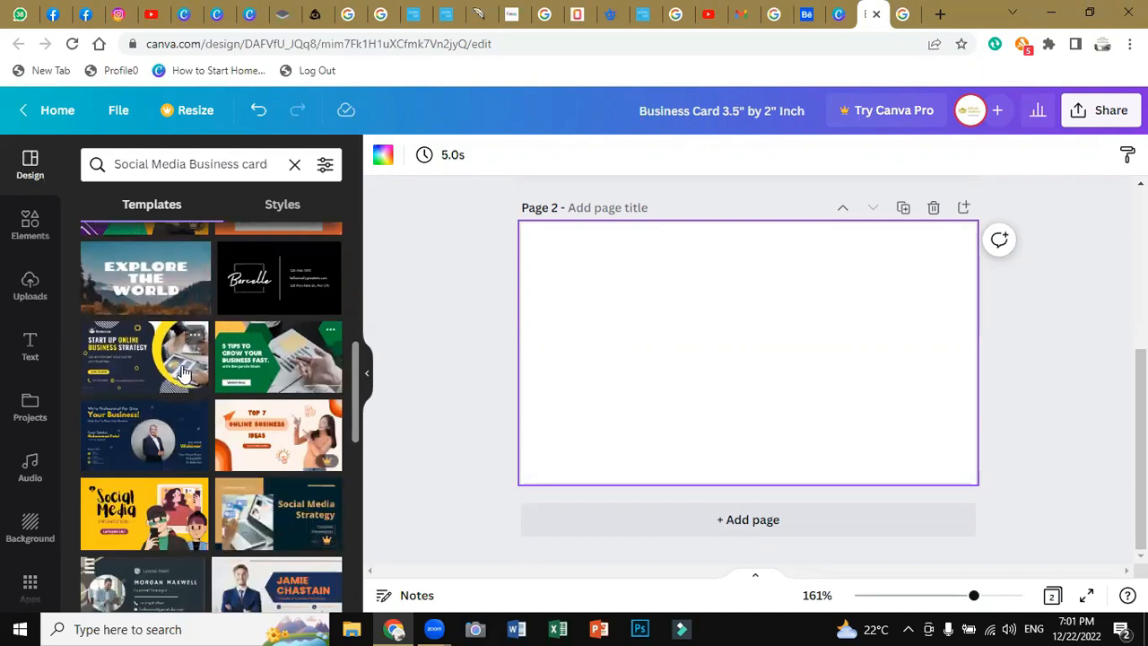
click(182, 372)
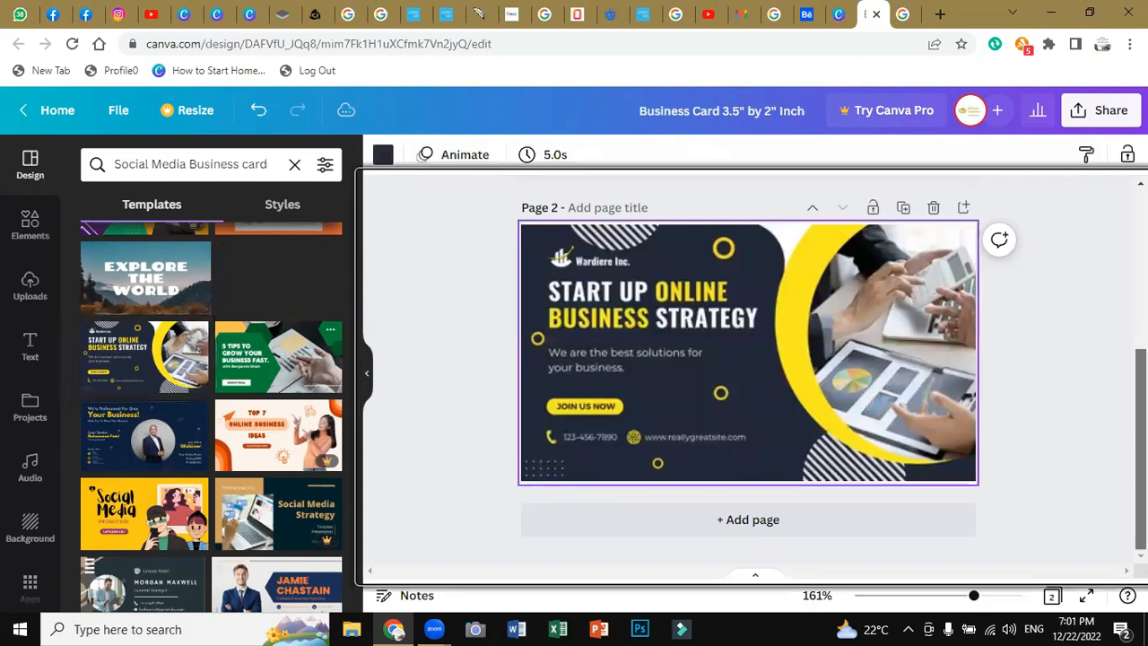
Add and delete an extra third page, and move the "Start Up Online Business Strategy" page up to become page 1.
click(859, 527)
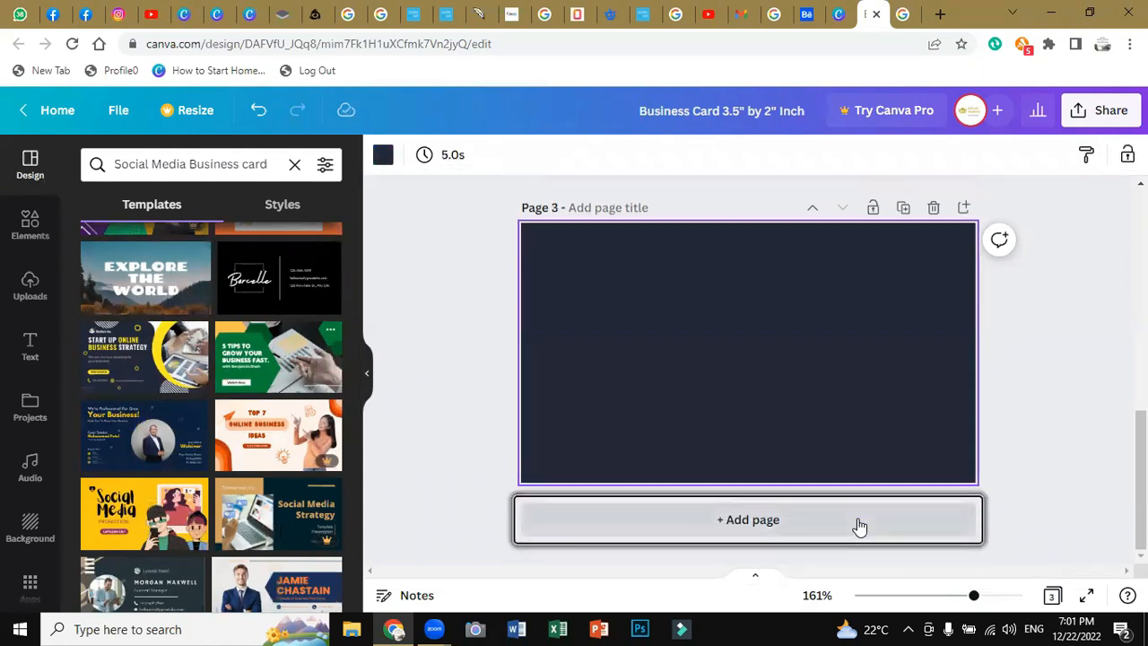
click(933, 209)
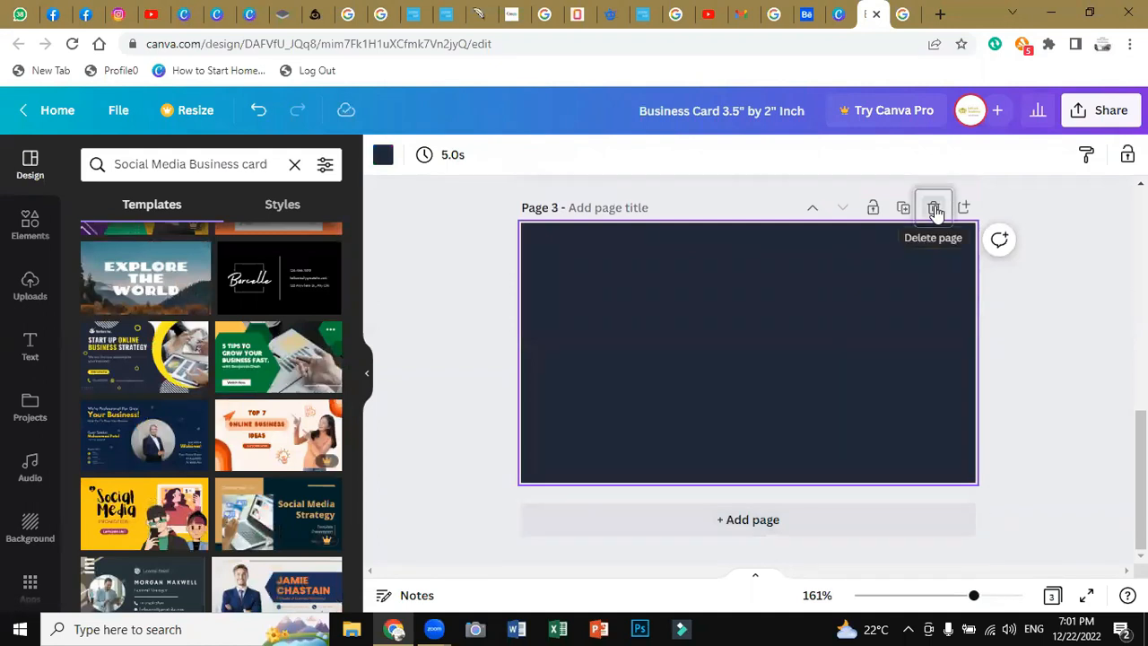
scroll(749, 371, up, 3)
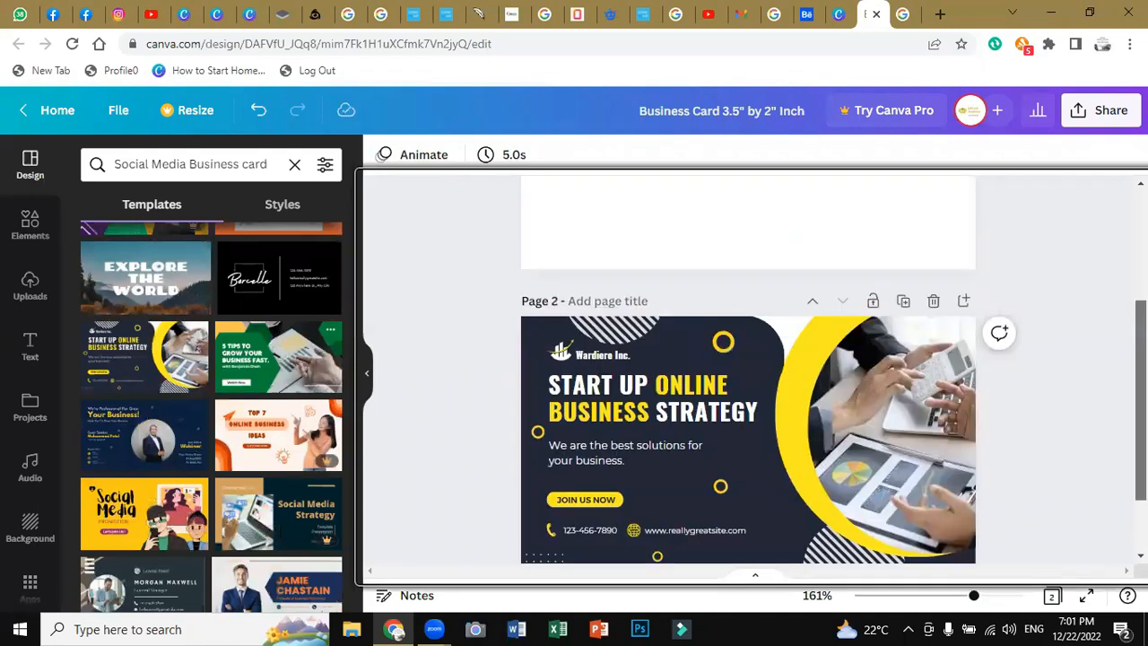
drag(1123, 294, 810, 401)
click(812, 401)
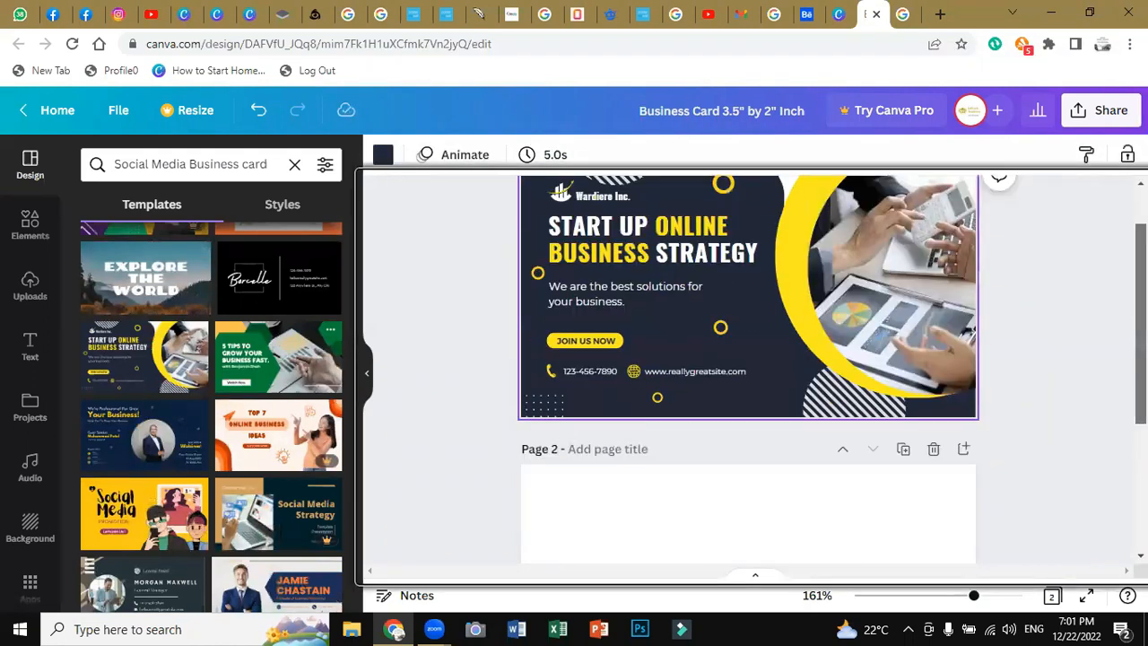
Add six more blank pages after page 2 so the design has eight pages.
scroll(749, 371, down, 3)
click(820, 466)
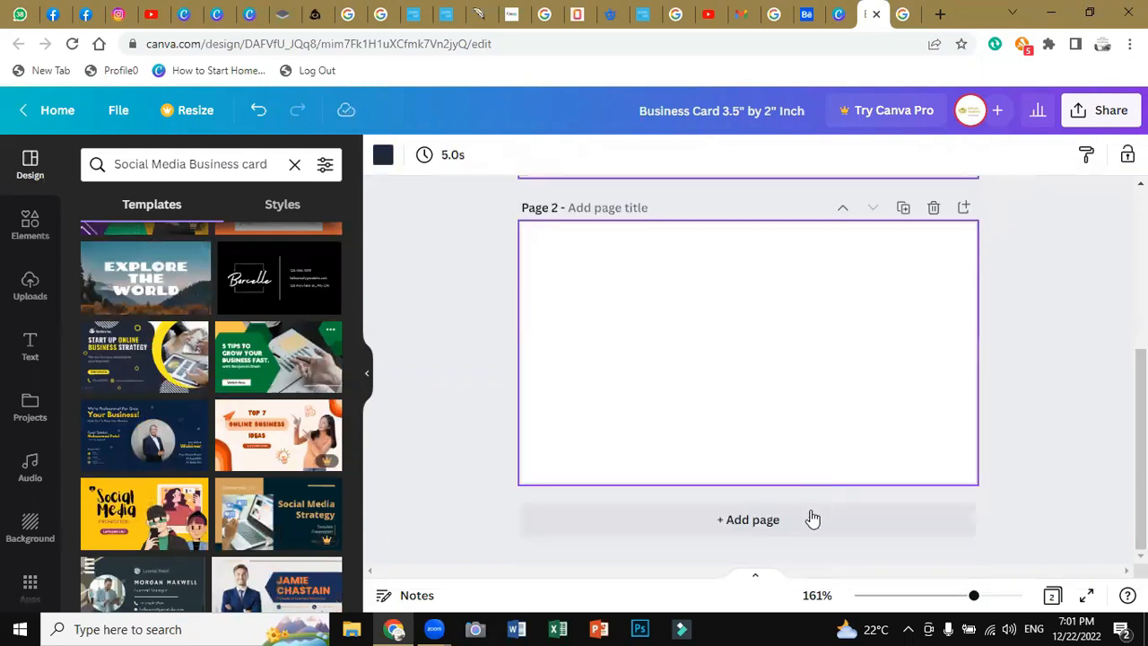
click(812, 519)
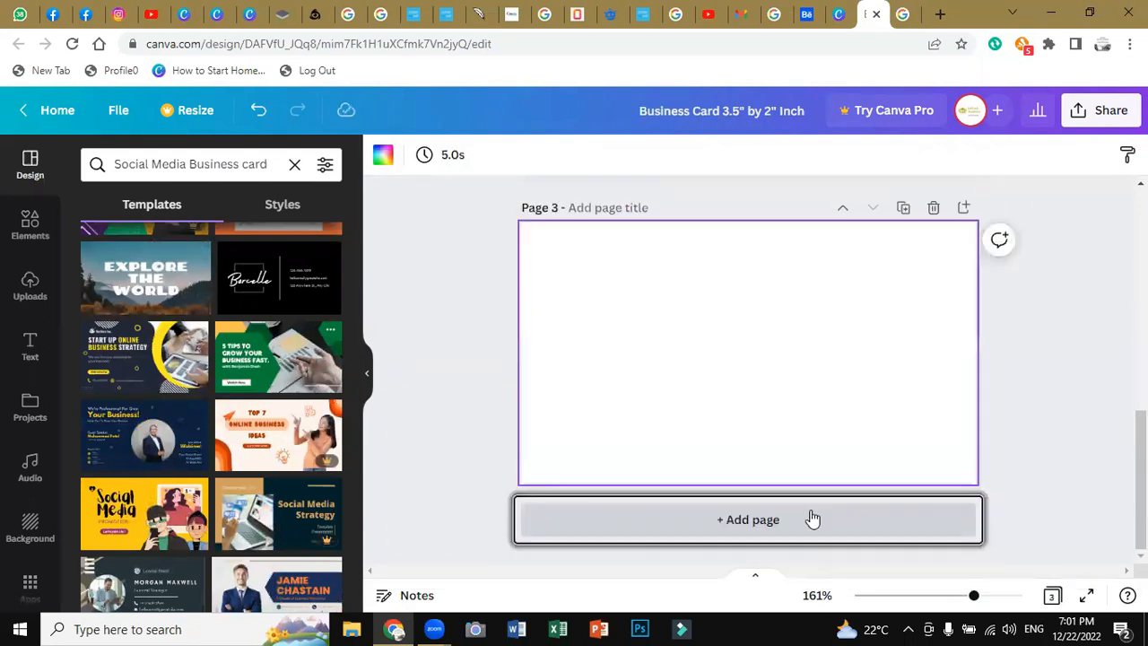
click(812, 518)
click(811, 518)
click(811, 518)
click(811, 519)
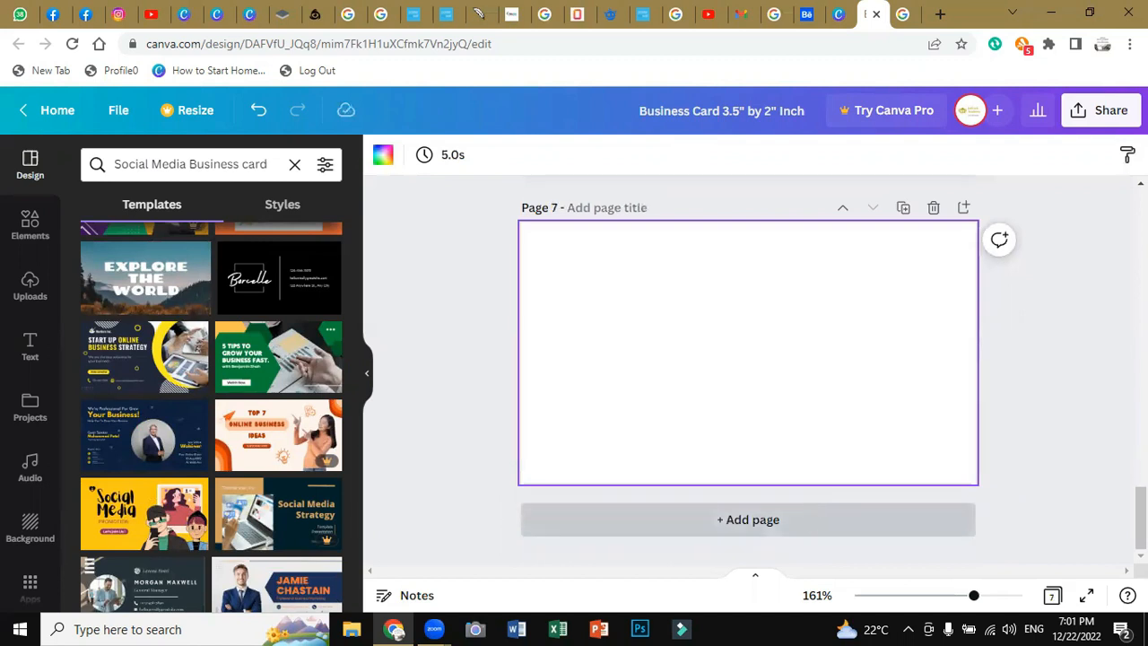
click(811, 516)
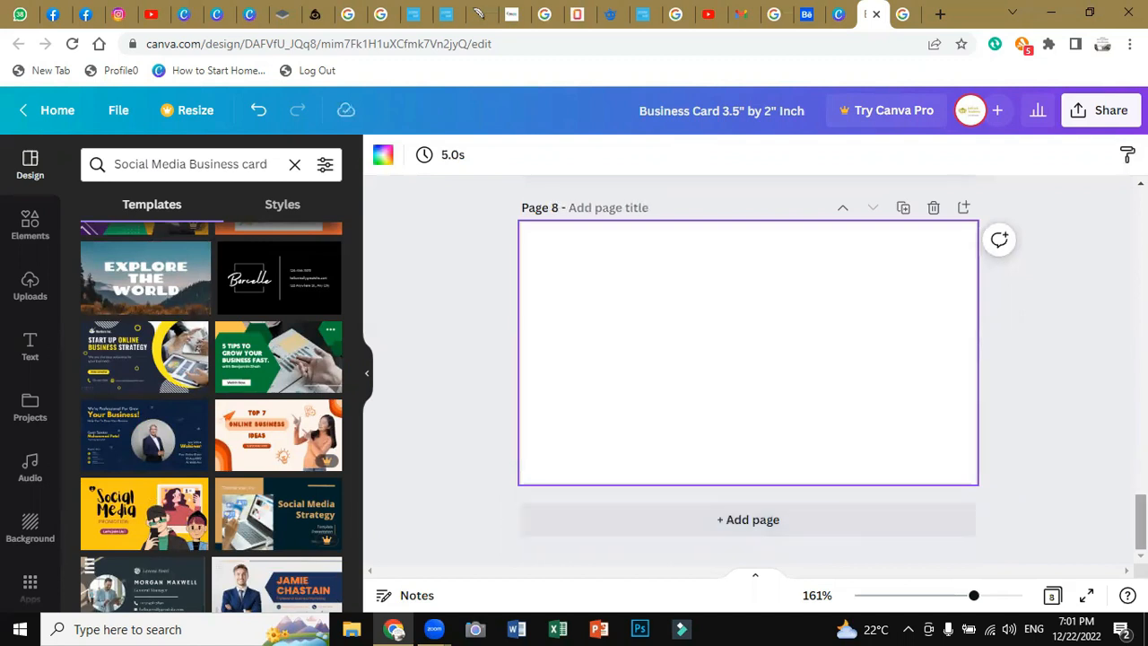
Apply the navy "We're Professional For Grow Your Business!" webinar template to blank page 2.
drag(1141, 522, 1141, 235)
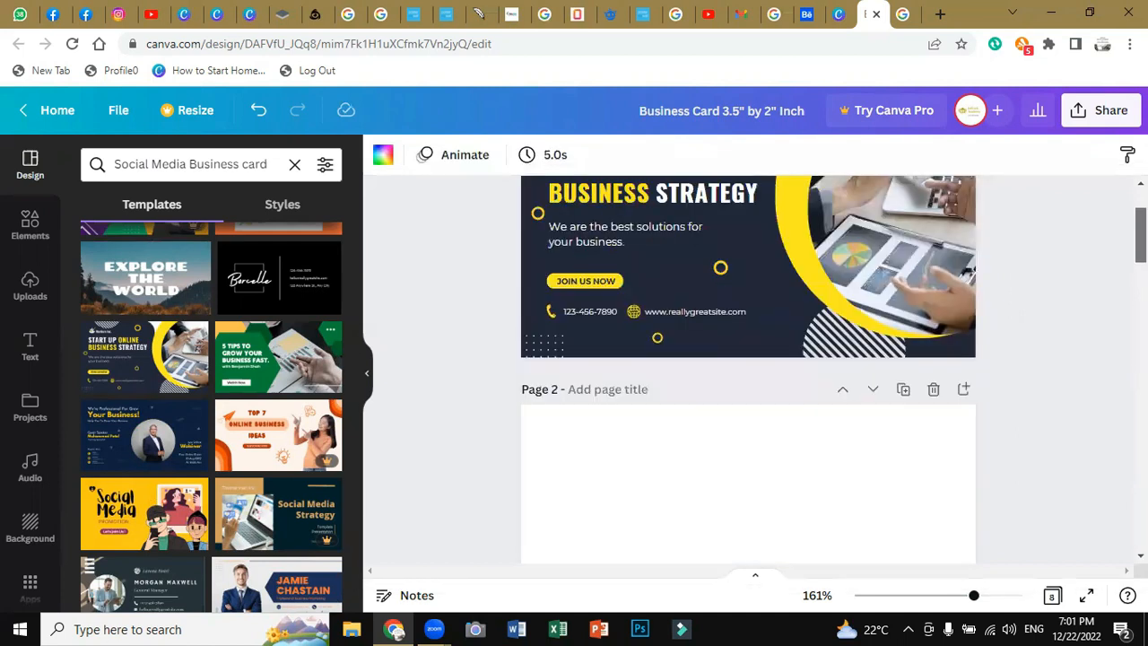
scroll(749, 359, down, 2)
click(466, 445)
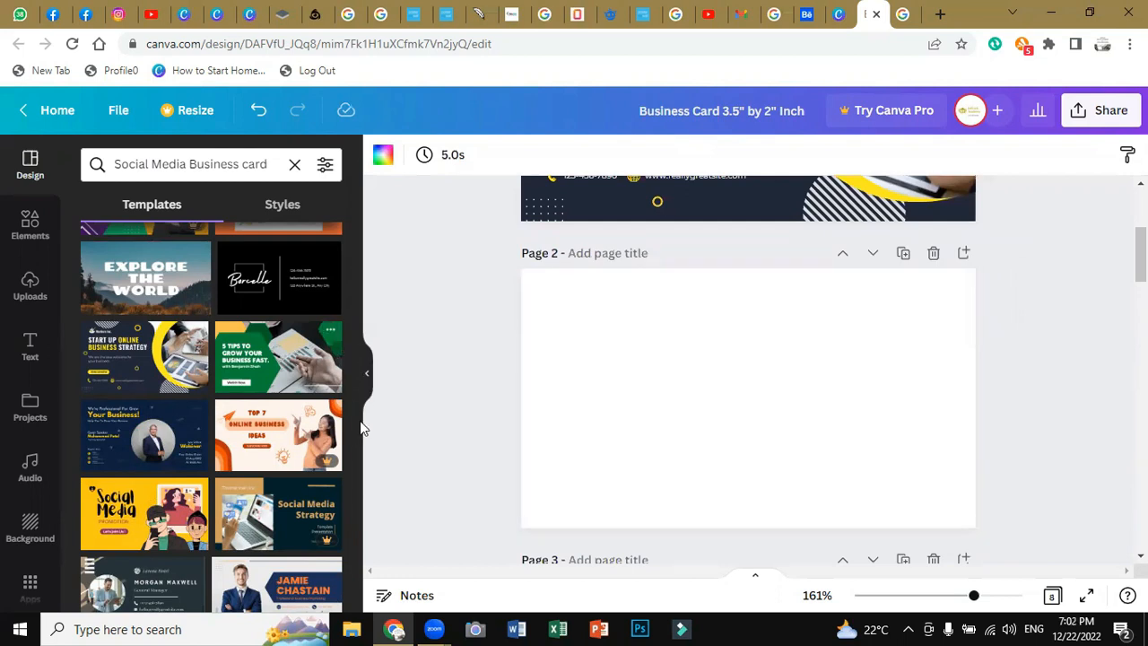
scroll(352, 411, down, 1)
scroll(353, 411, down, 1)
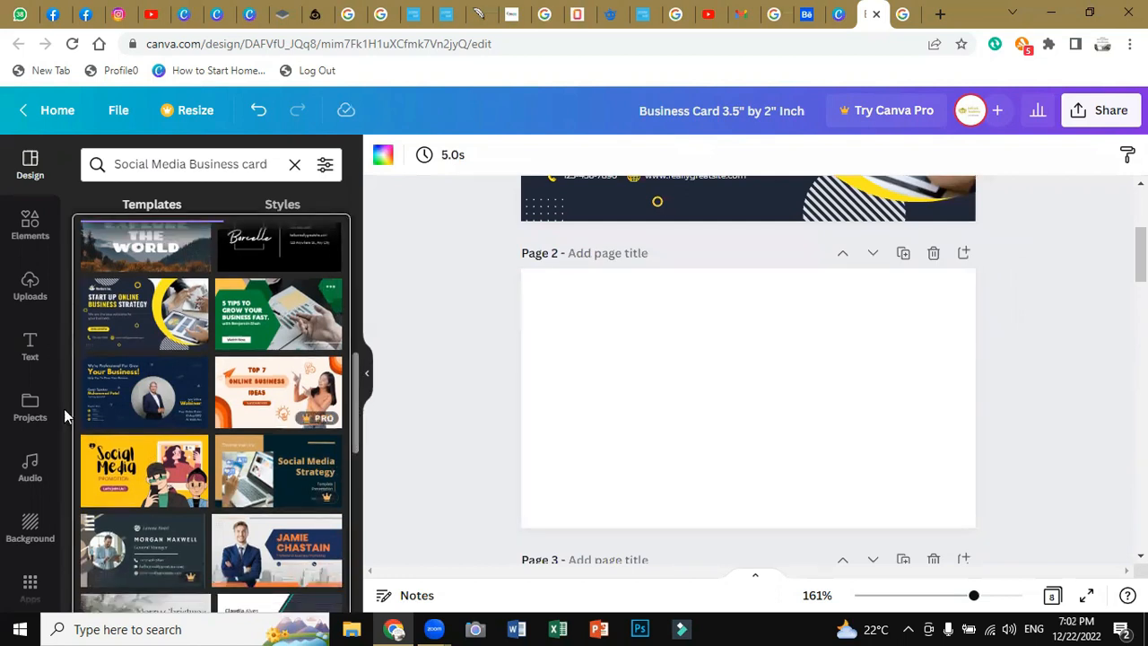
click(132, 410)
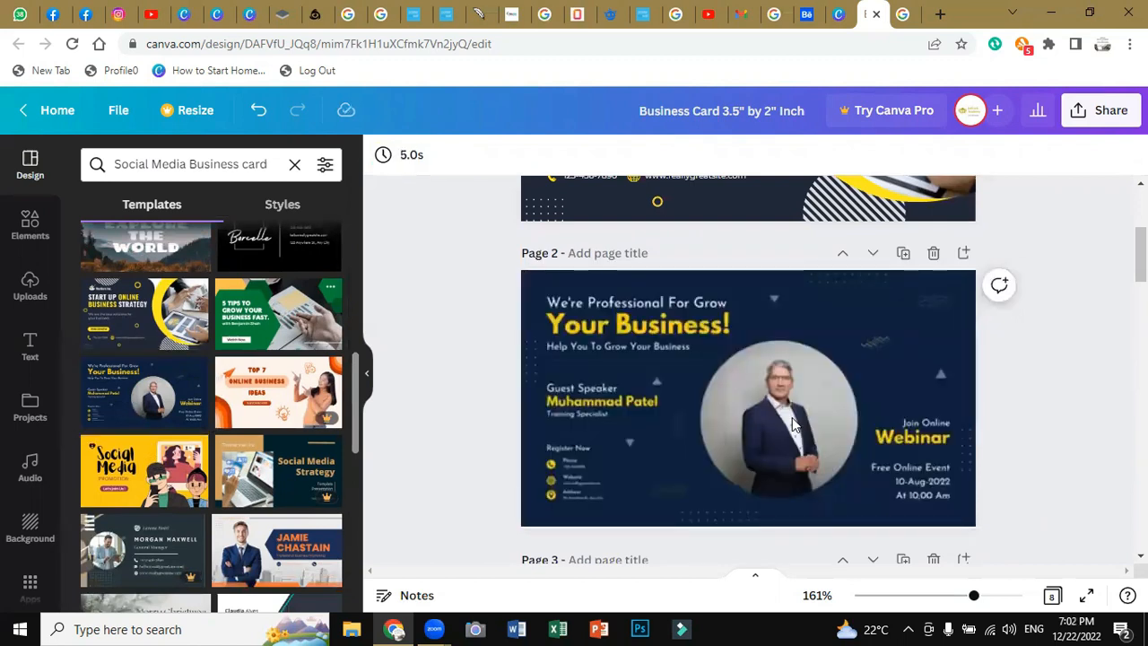
click(680, 410)
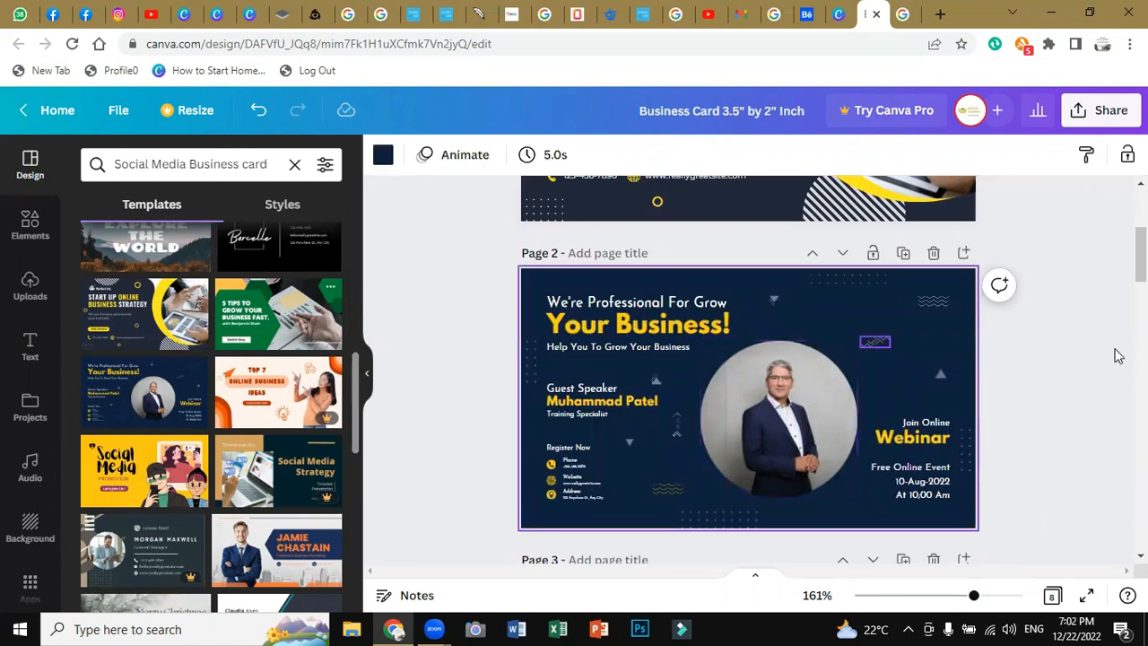
Apply the contact-details side of the teal and dark Modern Creative Business Card template to page 3.
scroll(749, 368, down, 4)
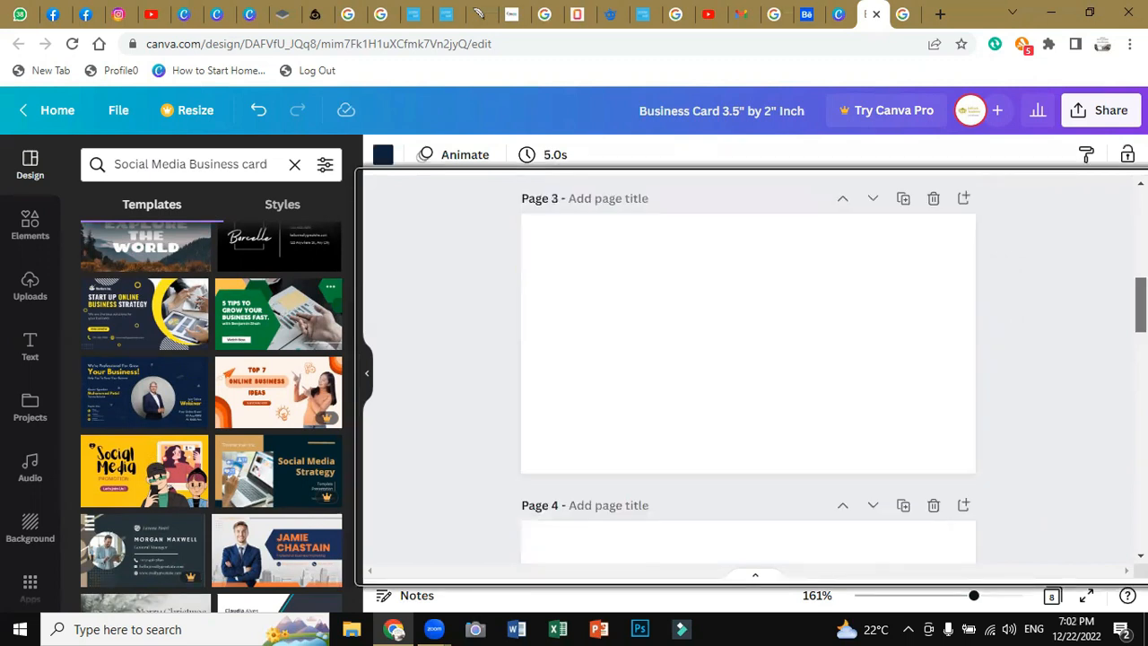
click(510, 482)
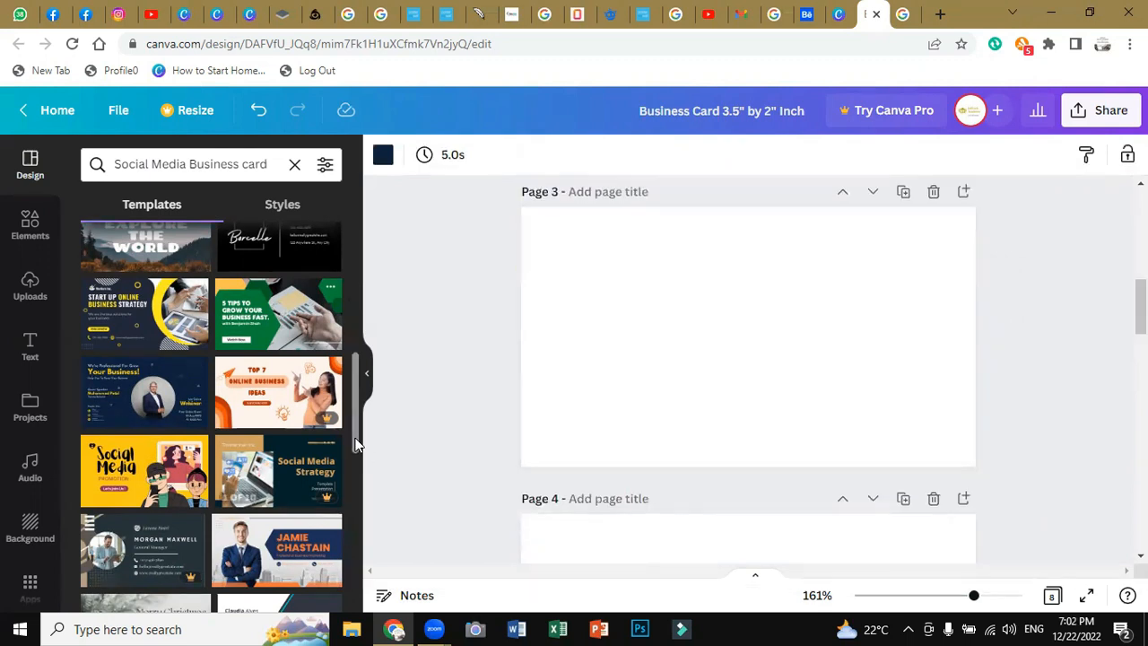
drag(355, 448, 358, 500)
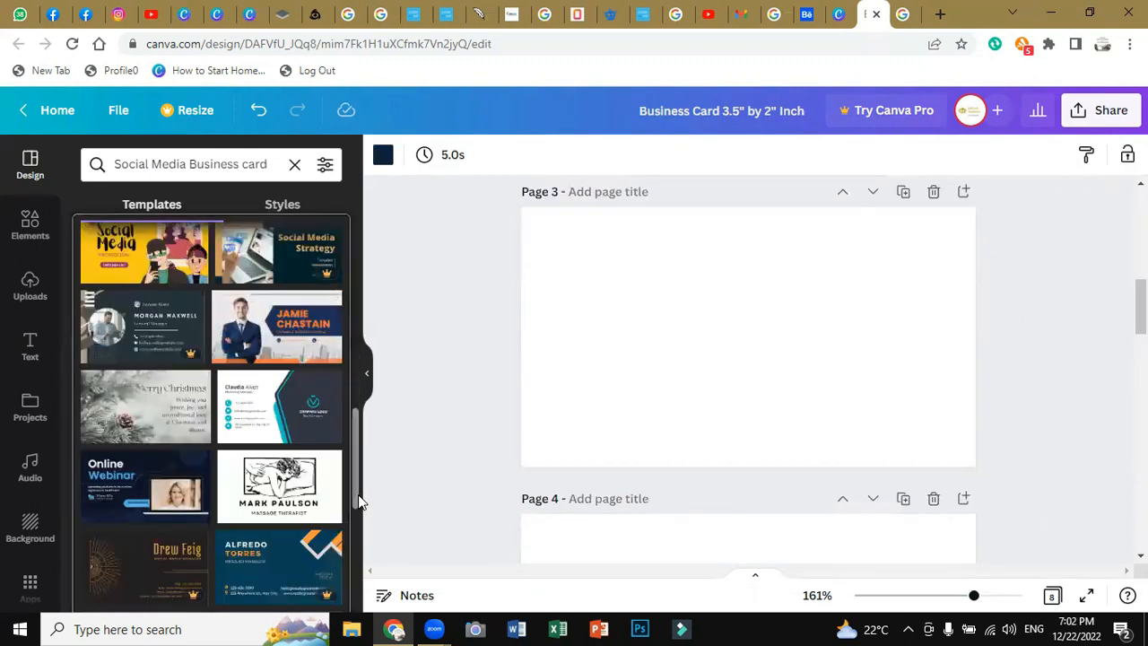
scroll(152, 439, down, 1)
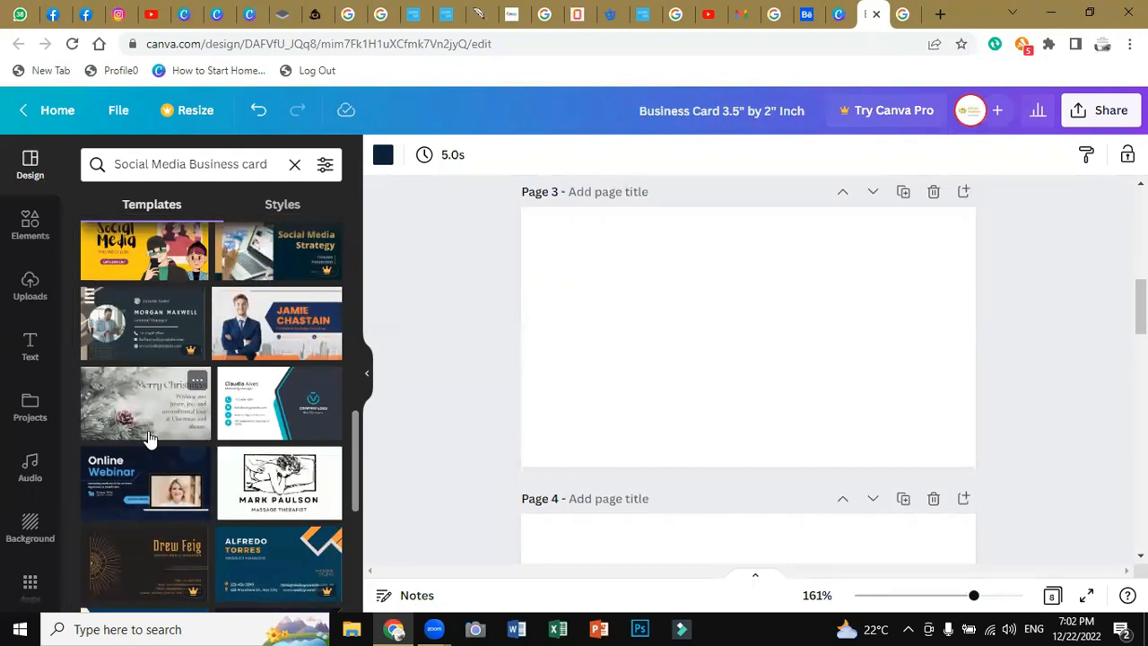
mouse_move(284, 425)
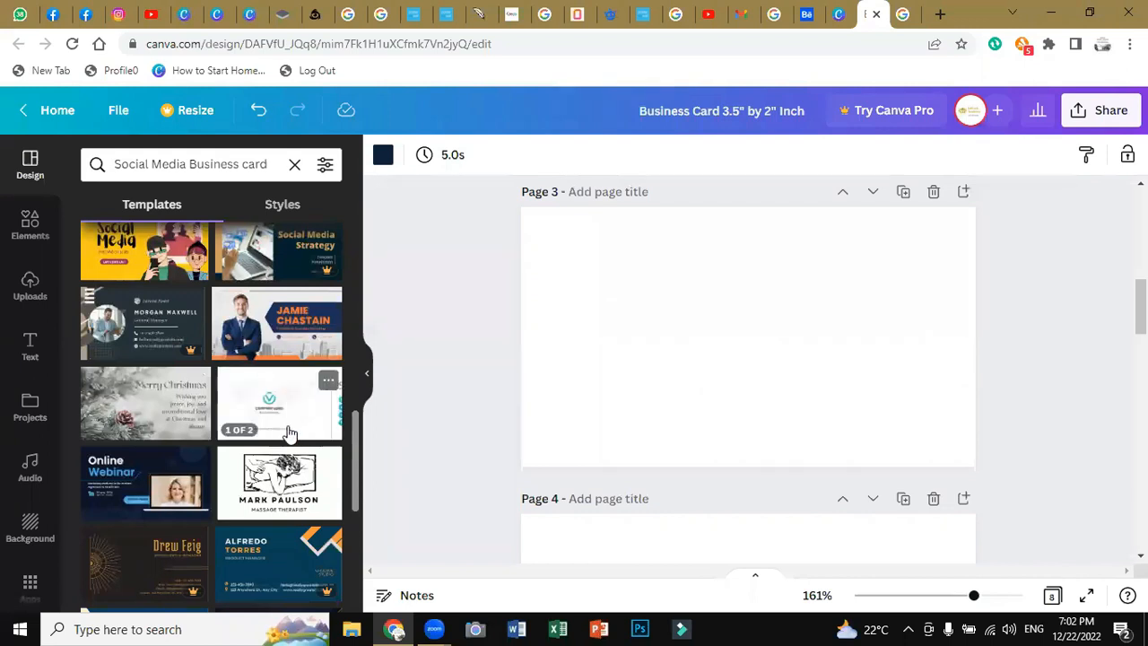
click(290, 434)
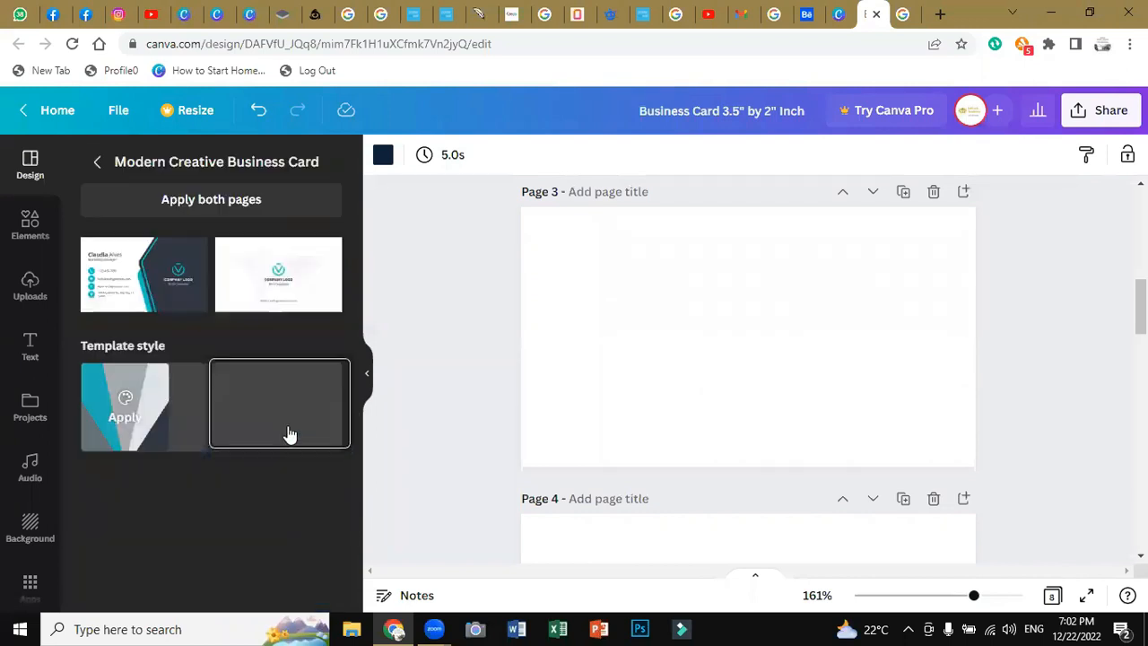
click(139, 269)
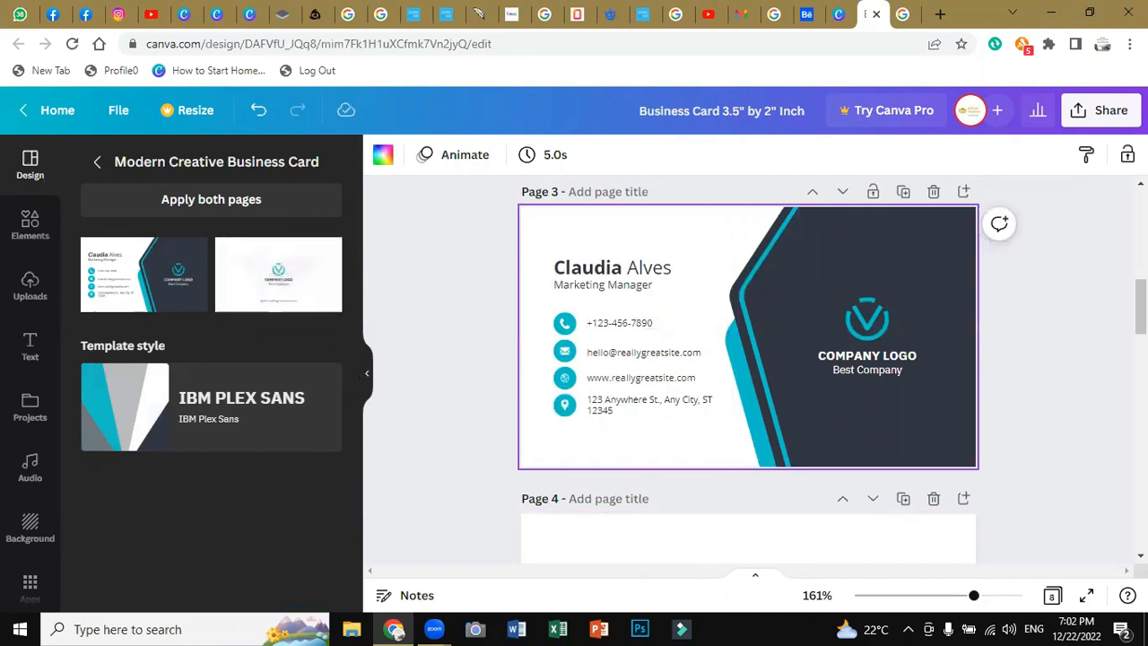
Replace page 3 with the contact-details side of the red and dark Creative Modern Business Card template.
click(97, 164)
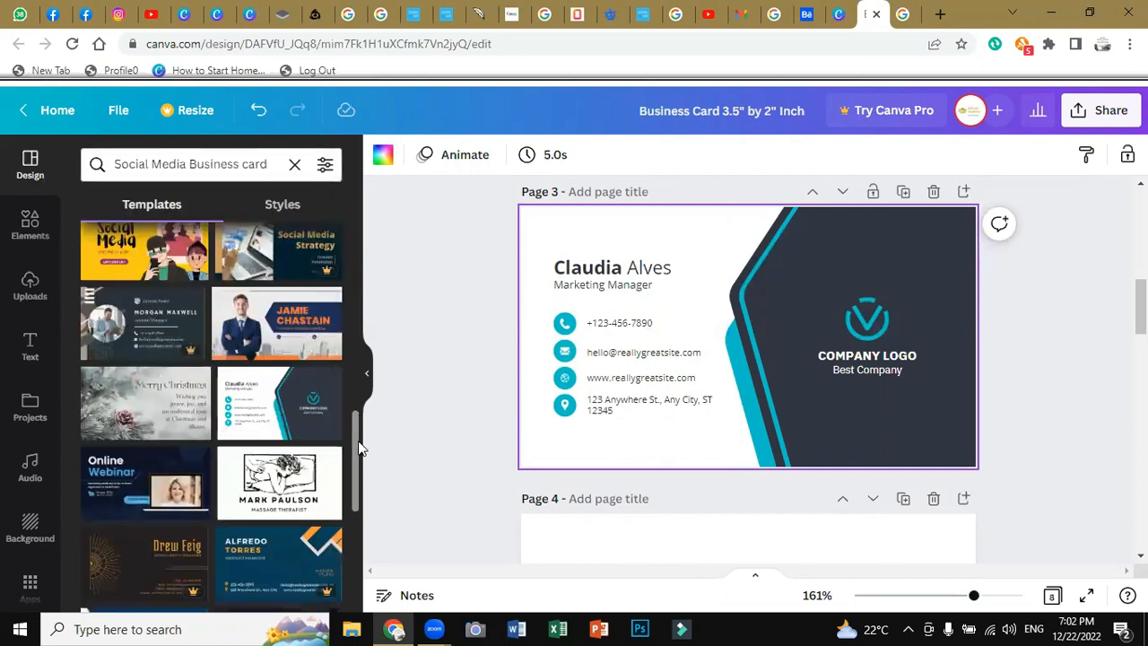
drag(359, 455, 364, 578)
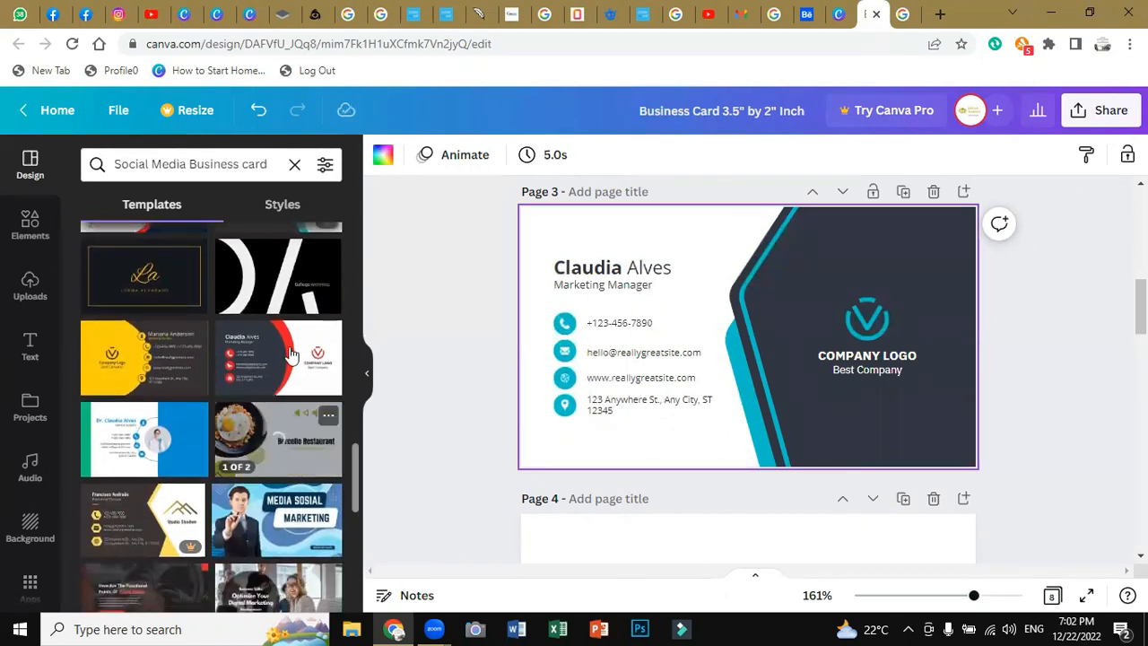
click(584, 545)
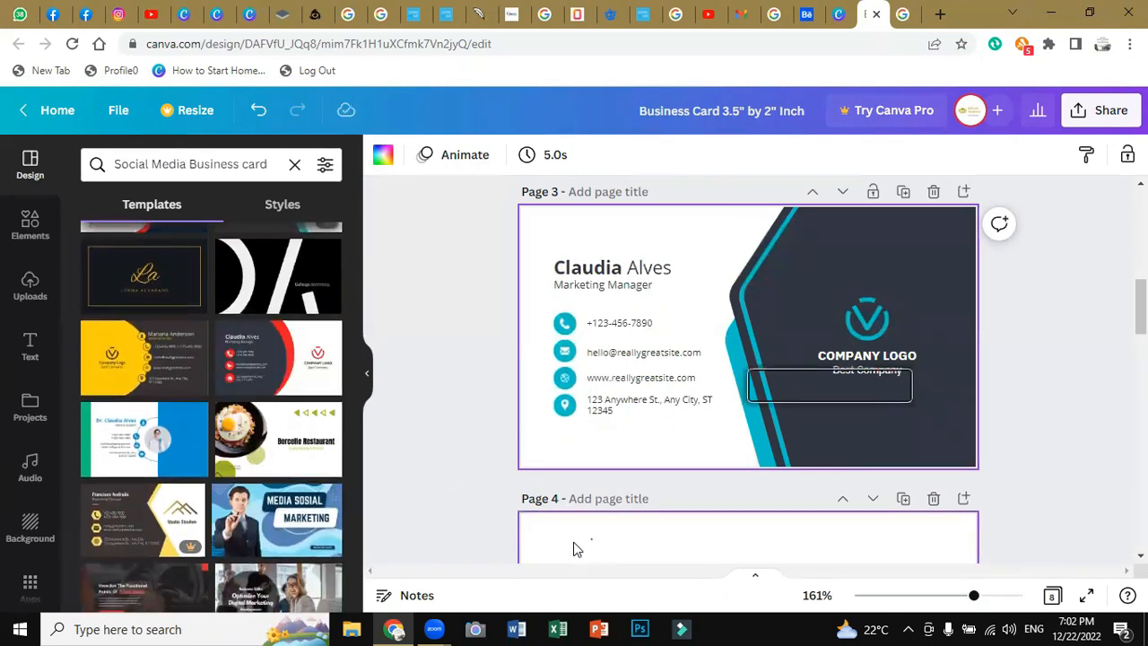
click(279, 360)
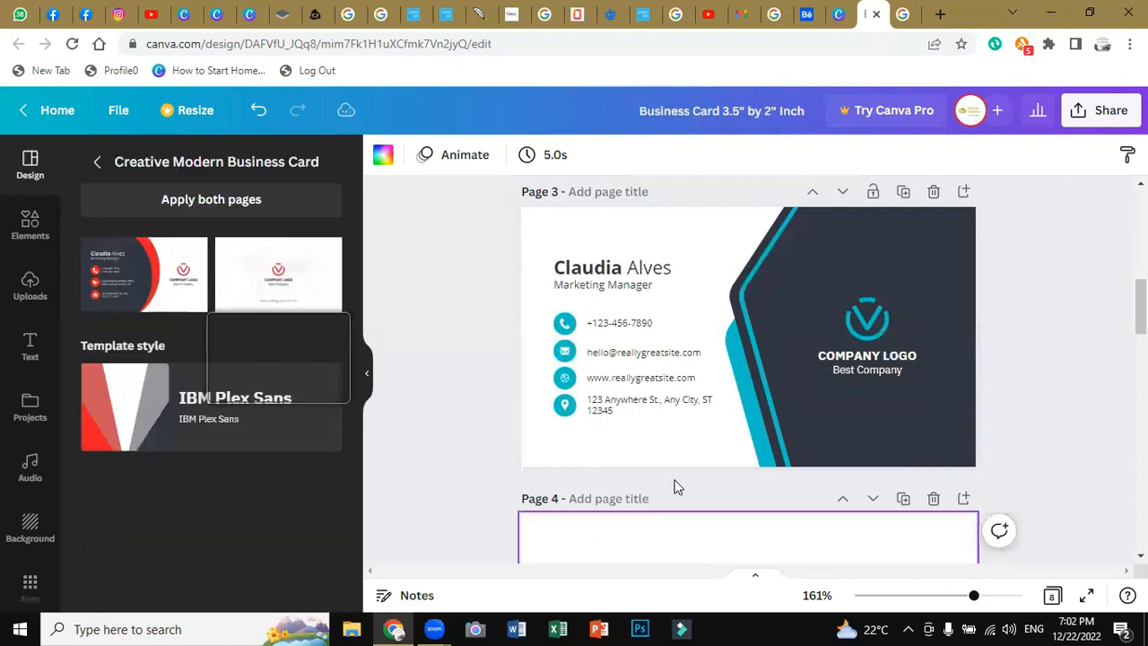
click(180, 303)
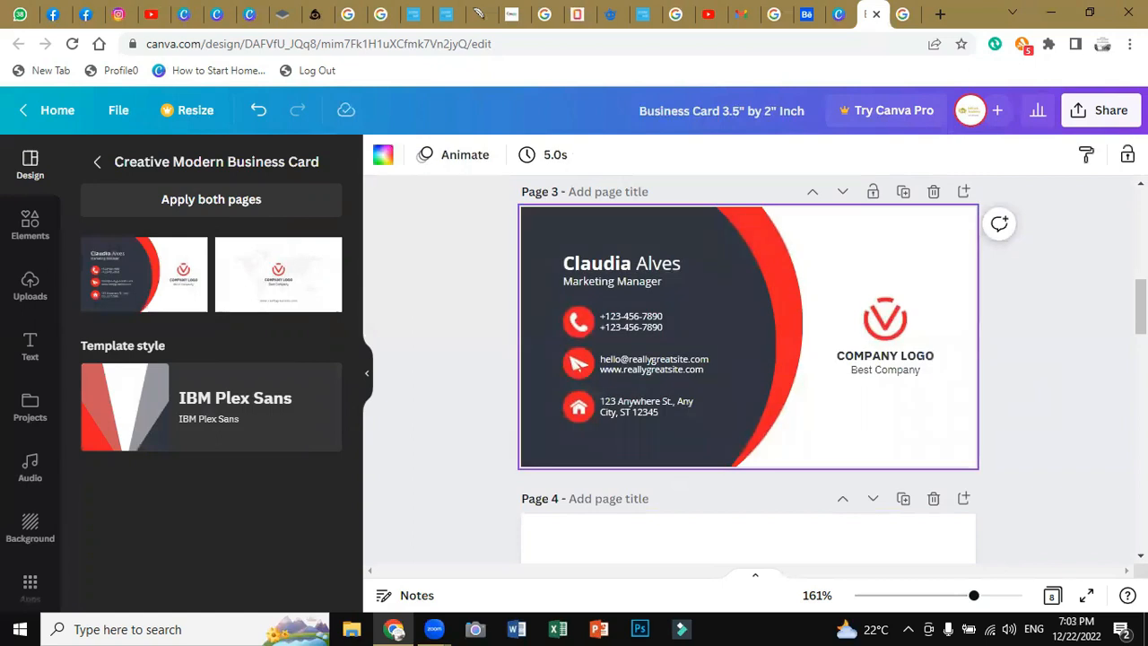
Move the red and dark business card page up from page 3 to become page 1.
scroll(825, 432, up, 2)
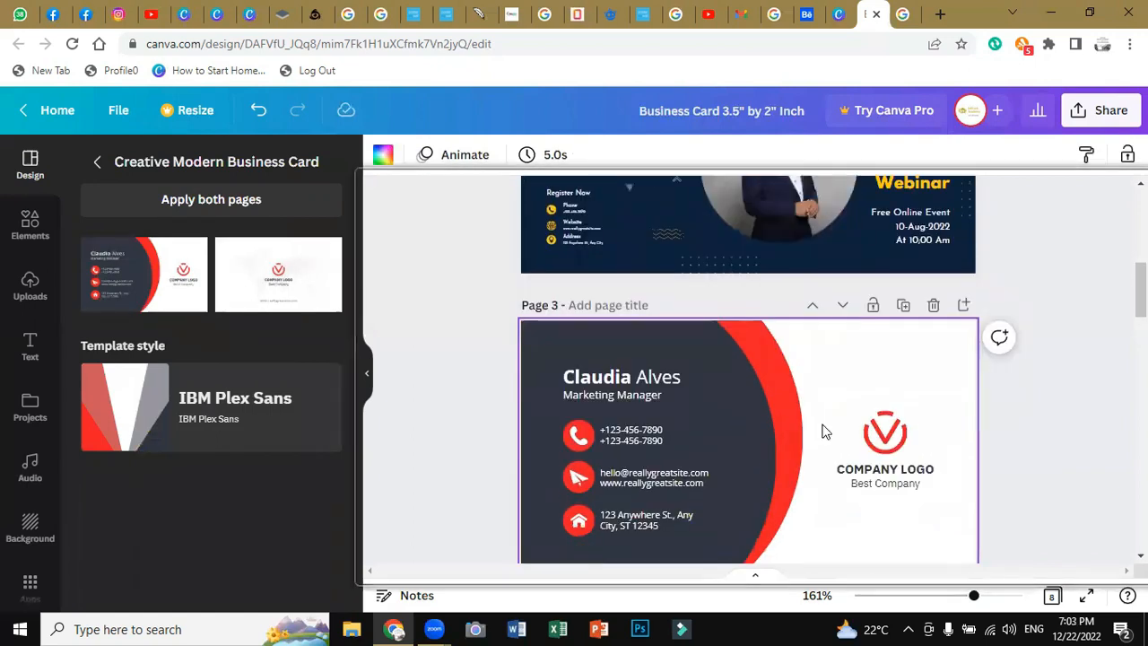
click(811, 305)
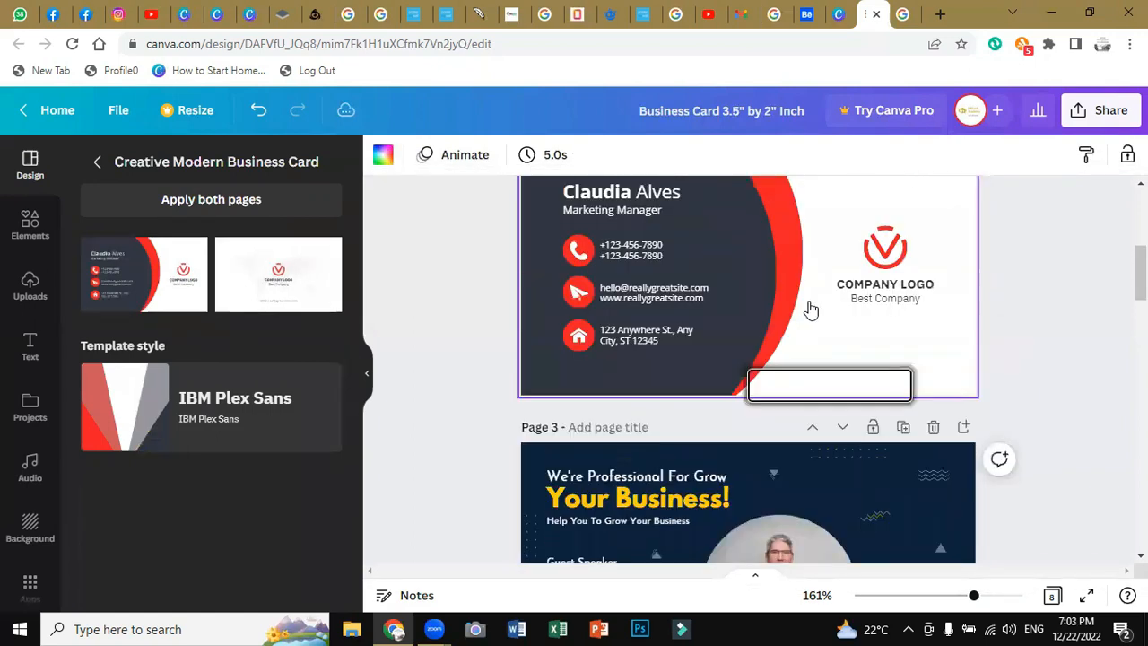
click(812, 309)
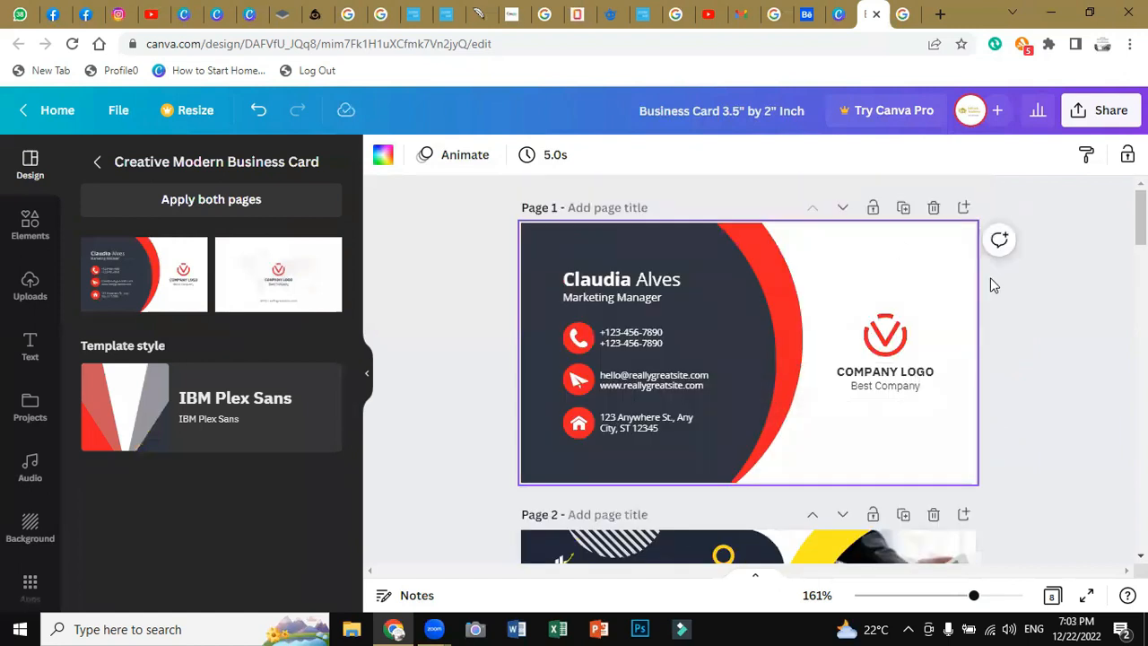
Replace the placeholder name on the page 1 business card with the heading "Tech Solutions".
click(96, 163)
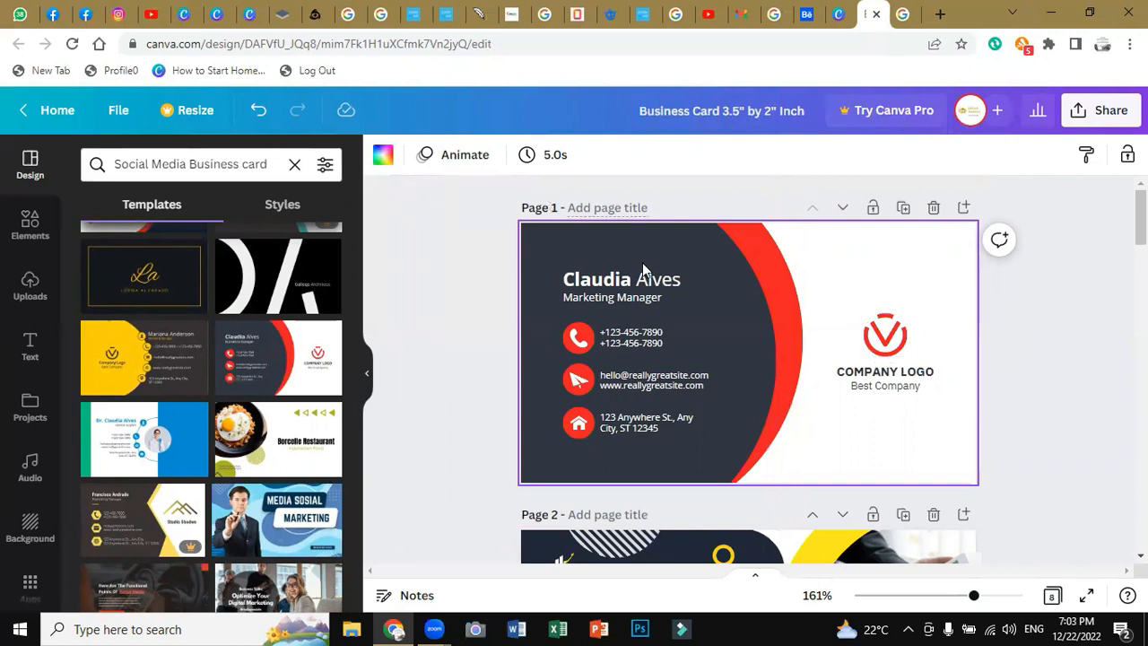
click(675, 281)
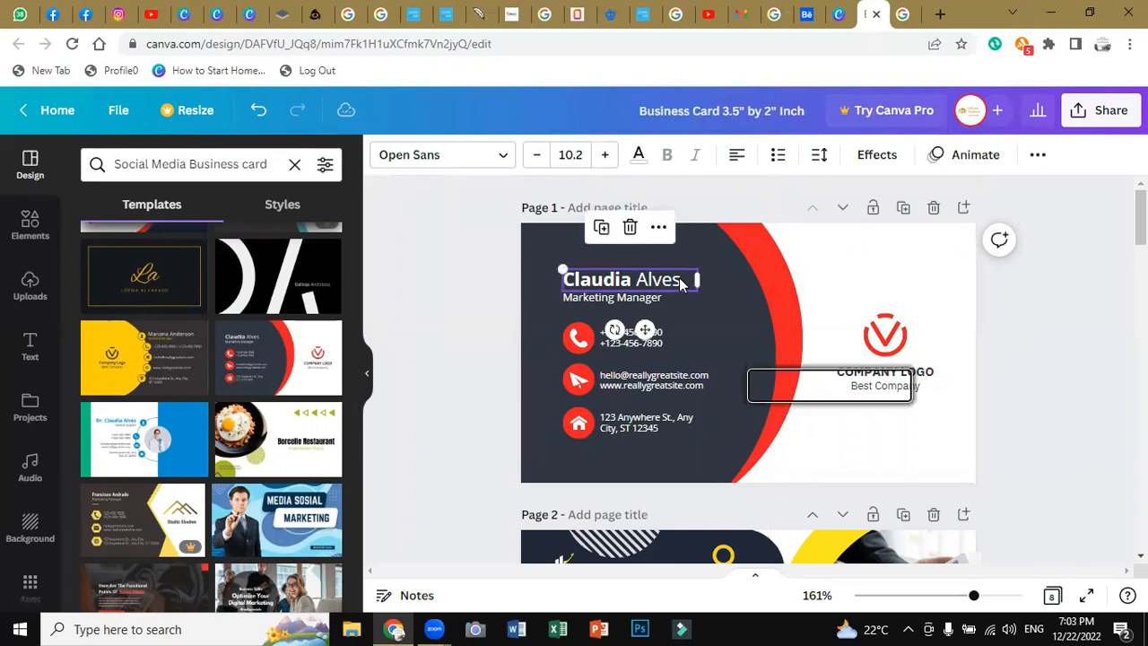
click(681, 279)
click(681, 279)
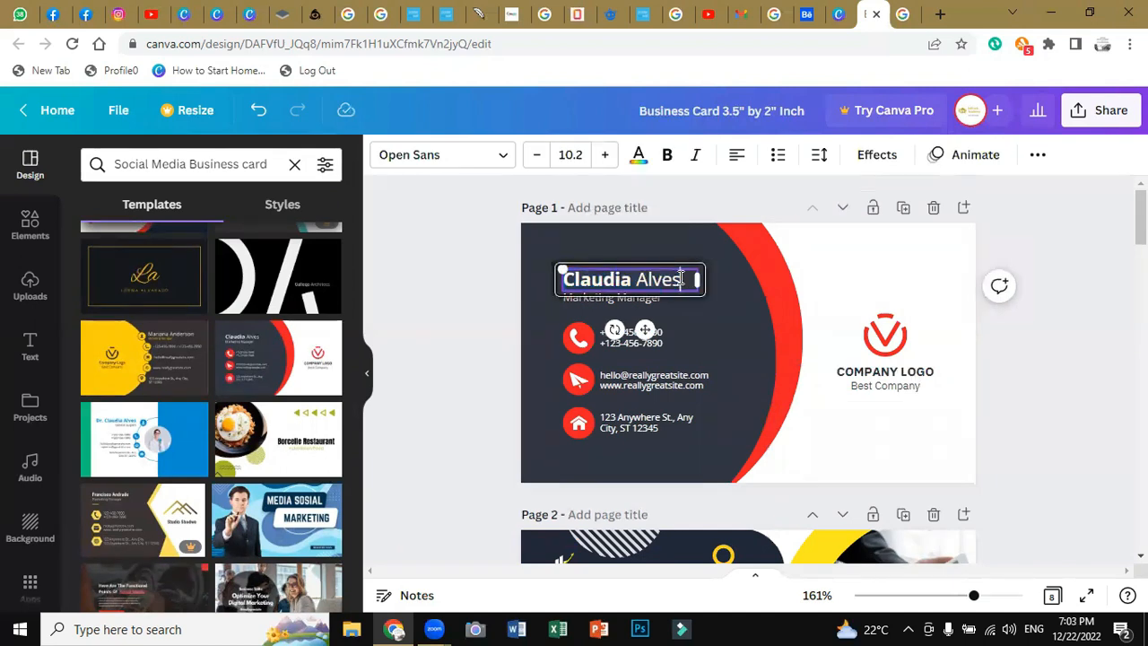
key(BackSpace)
key(BackSpace)
key(BackSpace)
key(BackSpace)
key(BackSpace)
key(BackSpace)
key(BackSpace)
key(BackSpace)
key(BackSpace)
key(BackSpace)
key(BackSpace)
key(BackSpace)
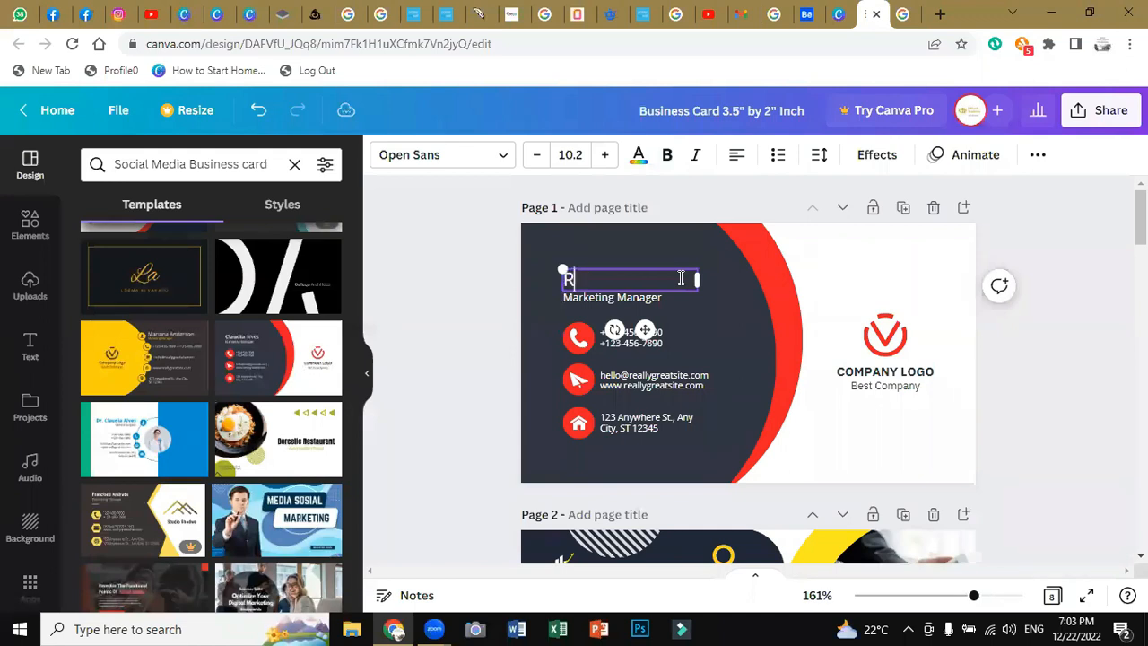
text(Tech So)
text(uutions)
Set the Tech Solutions heading to Norwester at size 12.2 and widen its text box to fit one line.
click(505, 168)
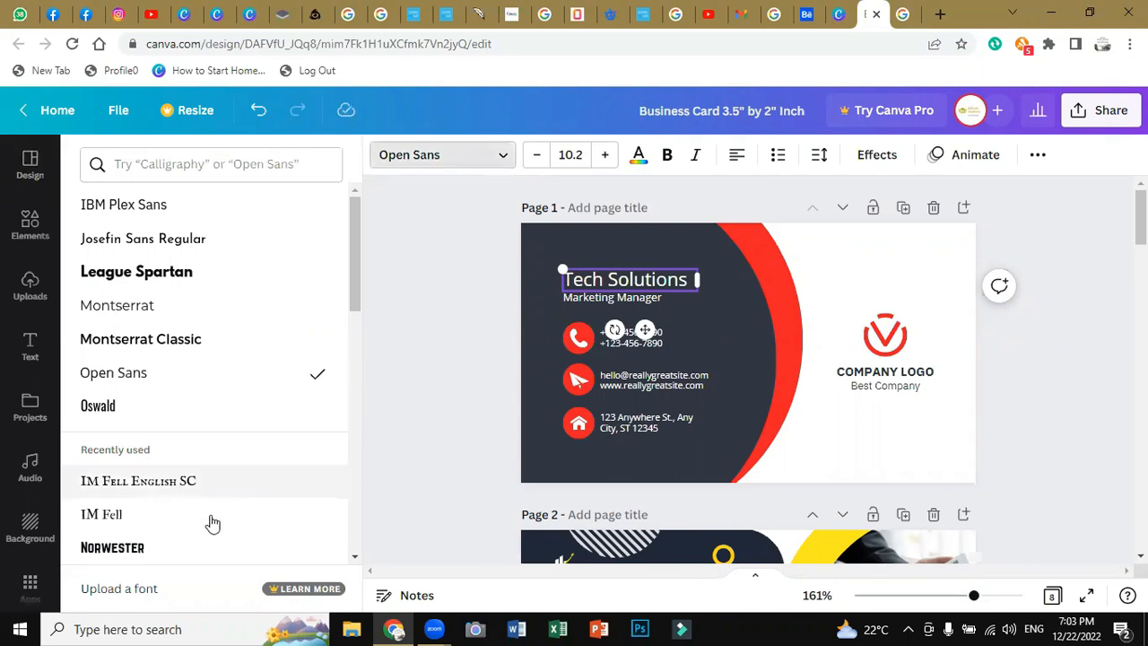
click(169, 557)
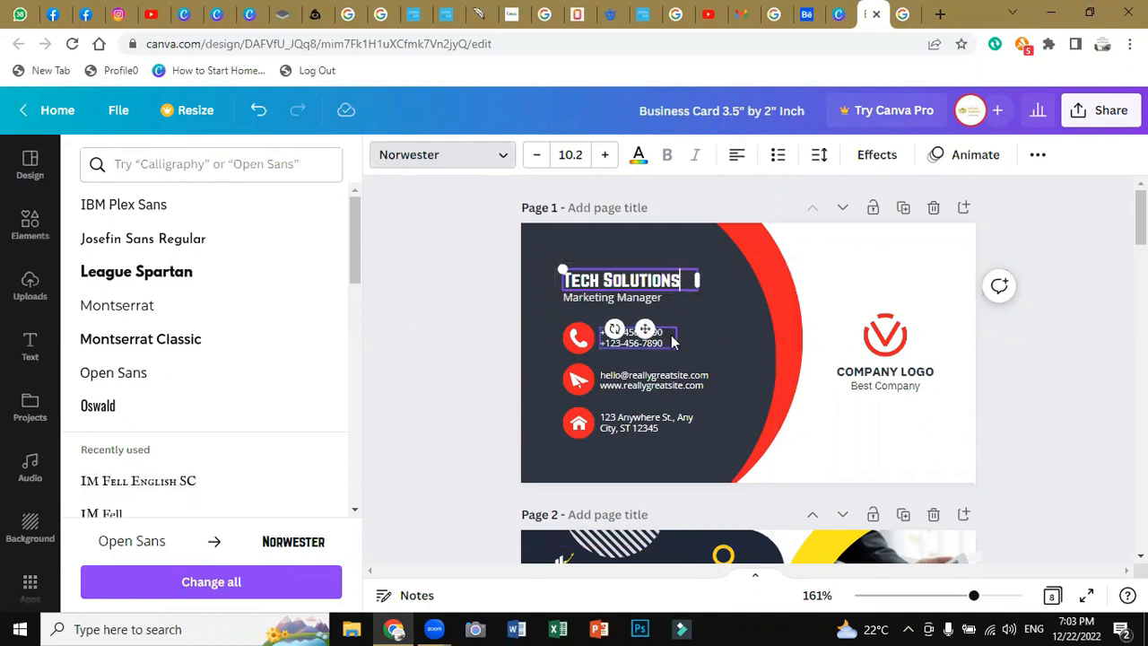
click(605, 156)
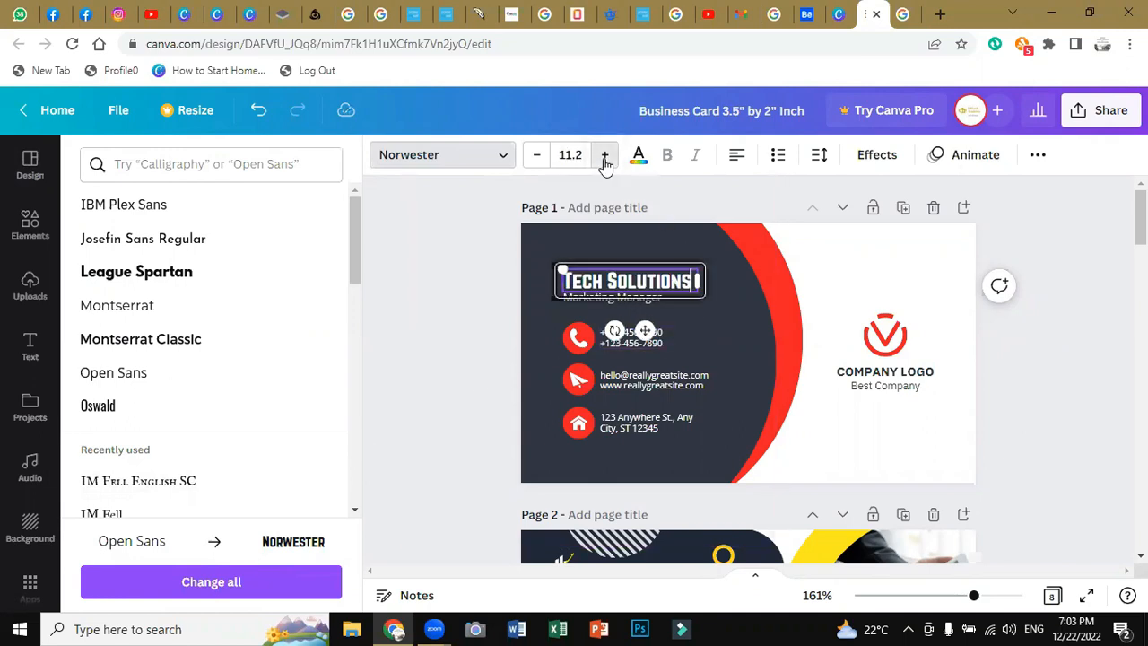
click(605, 156)
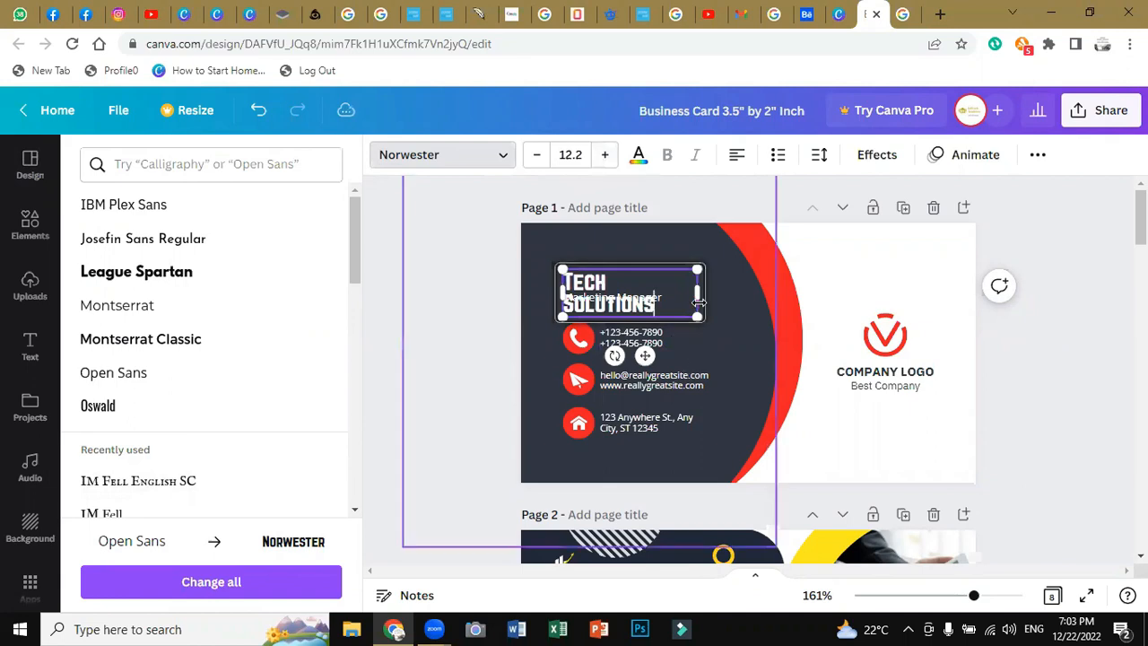
drag(699, 292, 760, 296)
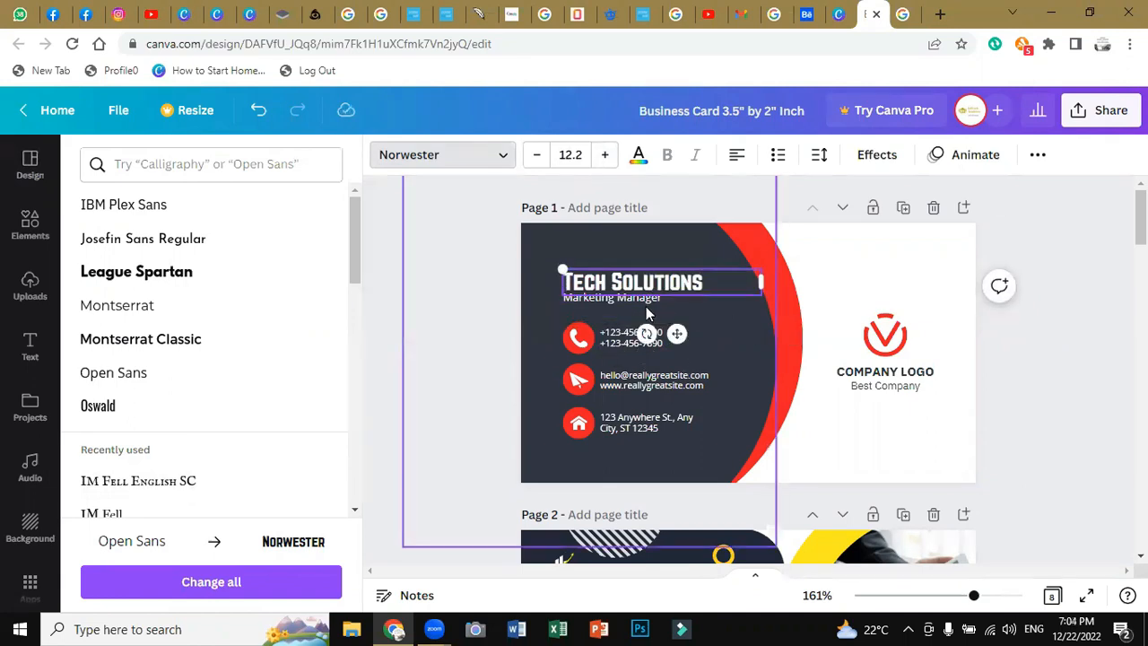
Move the Tech Solutions heading slightly up so it clears the Marketing Manager line.
mouse_move(647, 302)
mouse_down()
mouse_move(639, 289)
mouse_move(642, 300)
mouse_up()
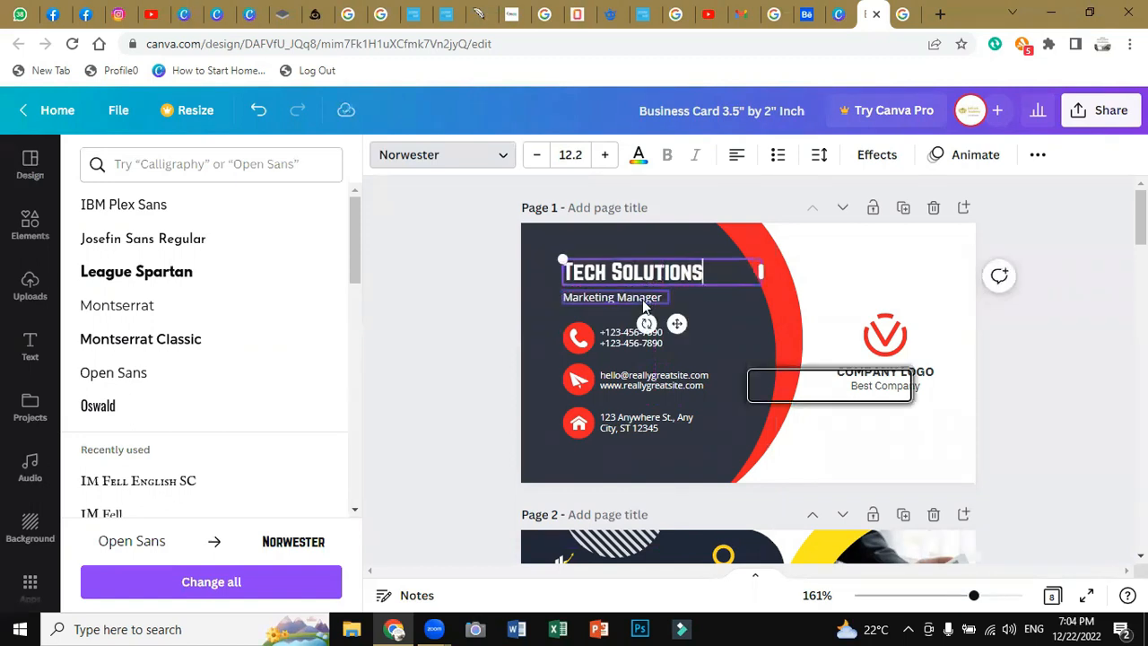
click(643, 300)
click(654, 277)
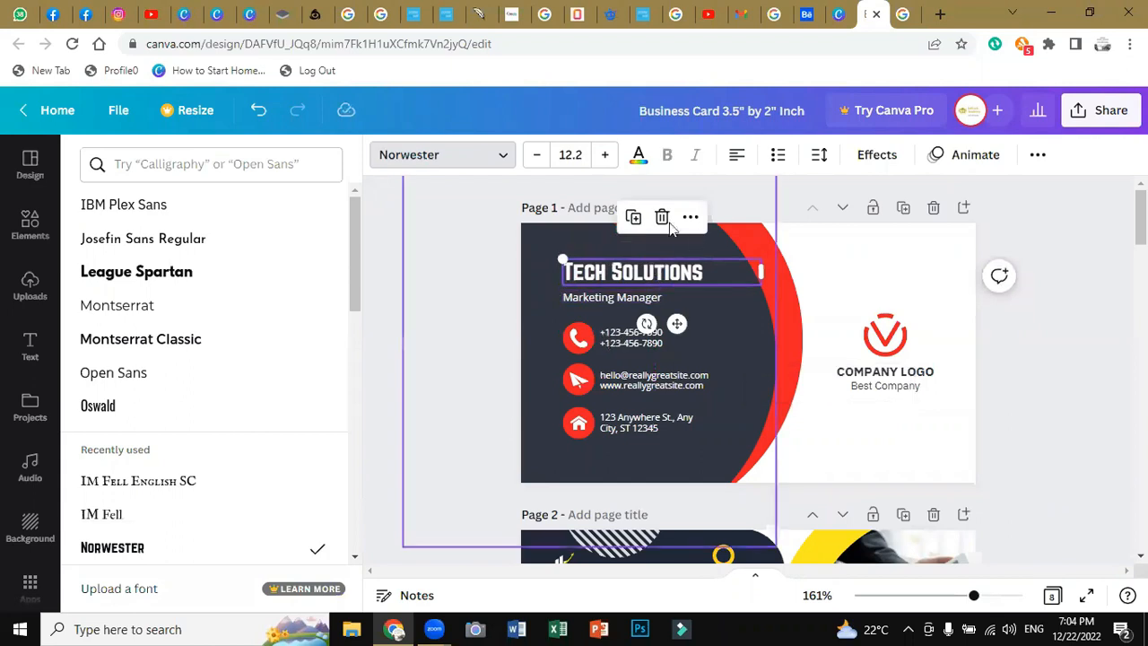
Recolour the Tech Solutions heading with the light grey document colour and set its font to League Spartan.
click(638, 157)
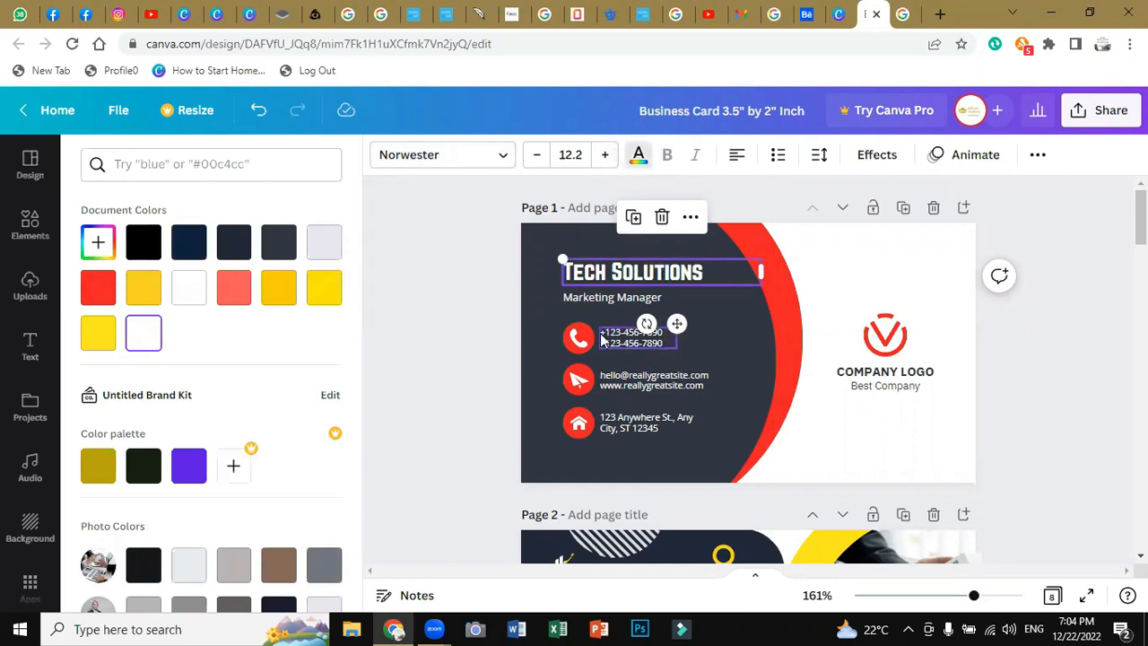
click(325, 255)
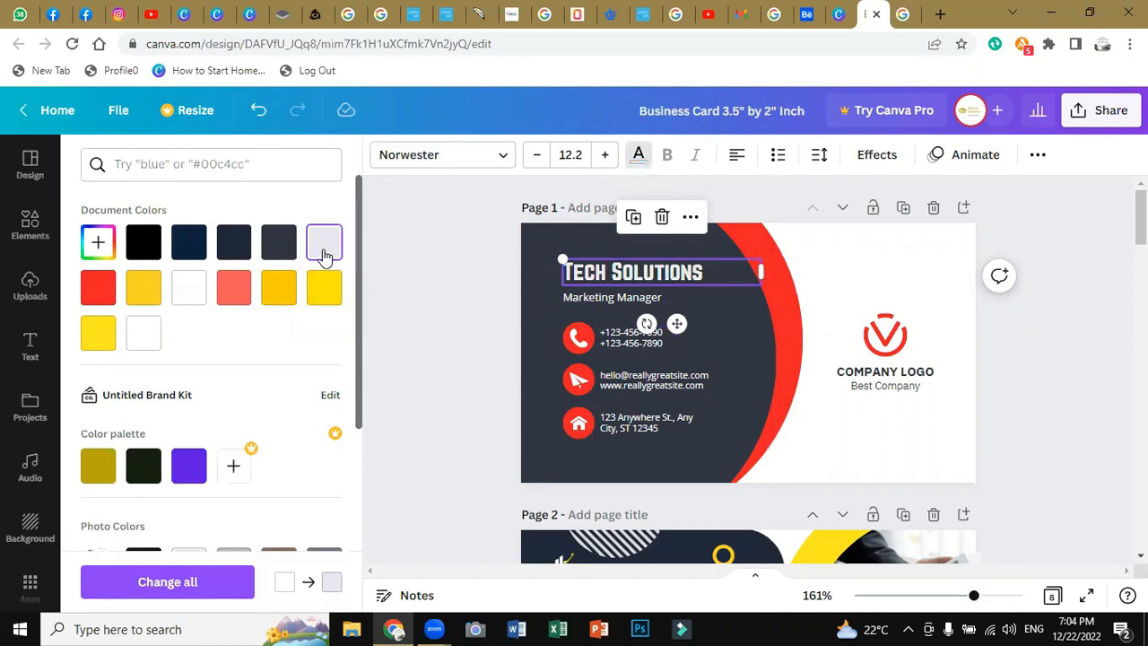
click(186, 304)
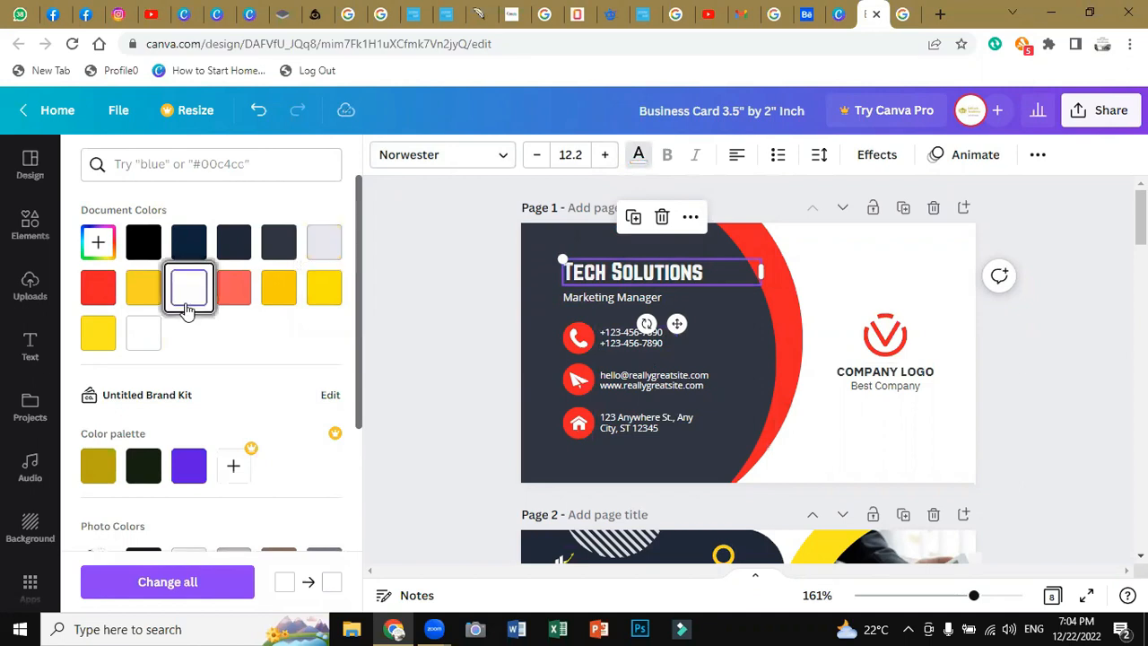
click(321, 254)
click(500, 155)
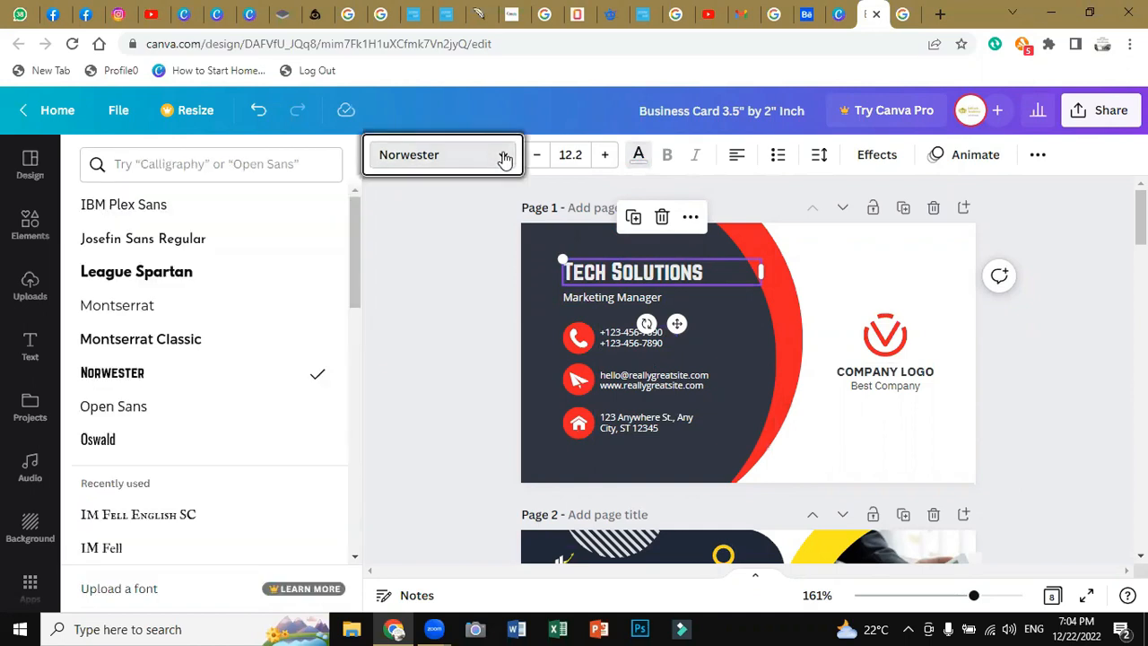
scroll(197, 287, down, 1)
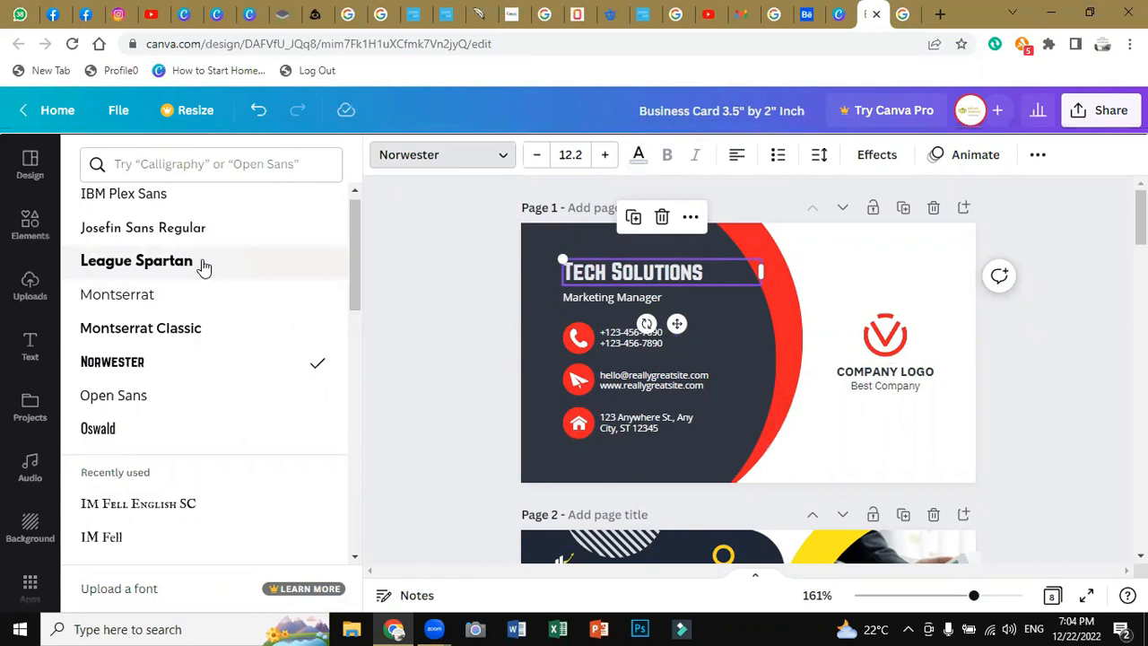
click(204, 267)
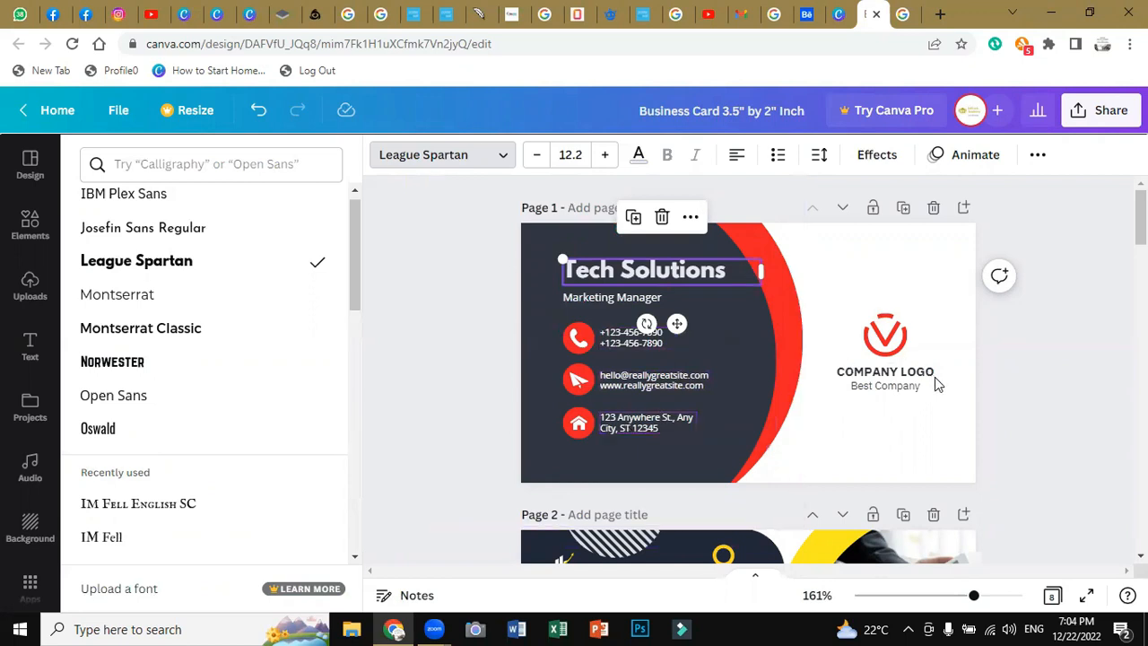
key(Escape)
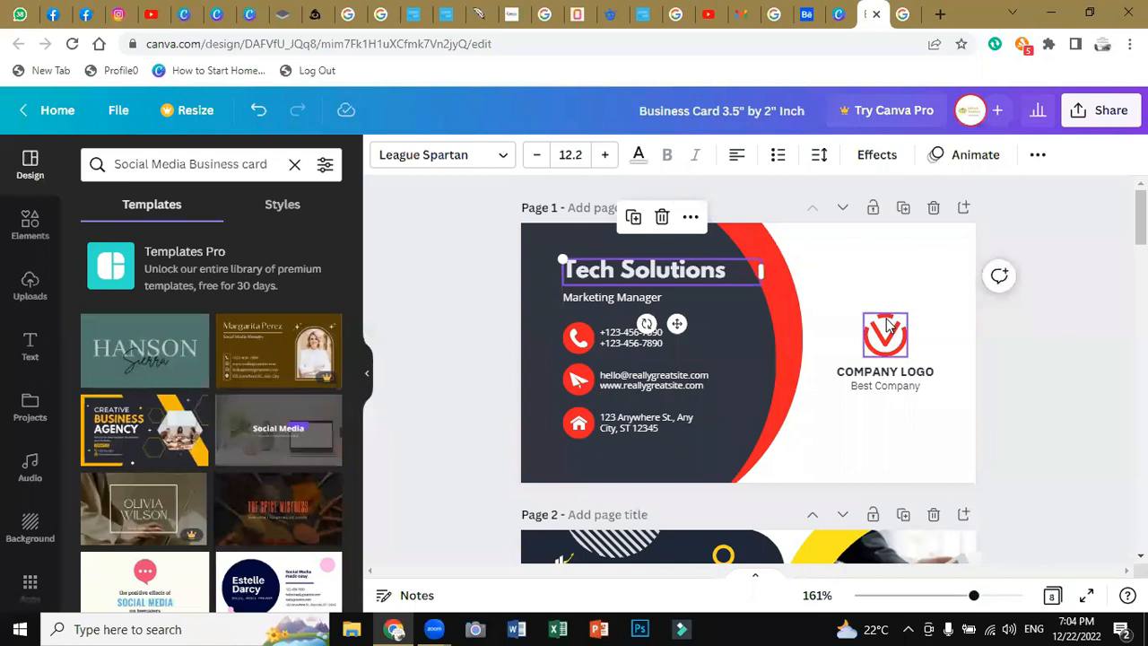
Place the uploaded white-background Digital Tech Solutions logo over the red placeholder logo on the card's white side.
click(26, 293)
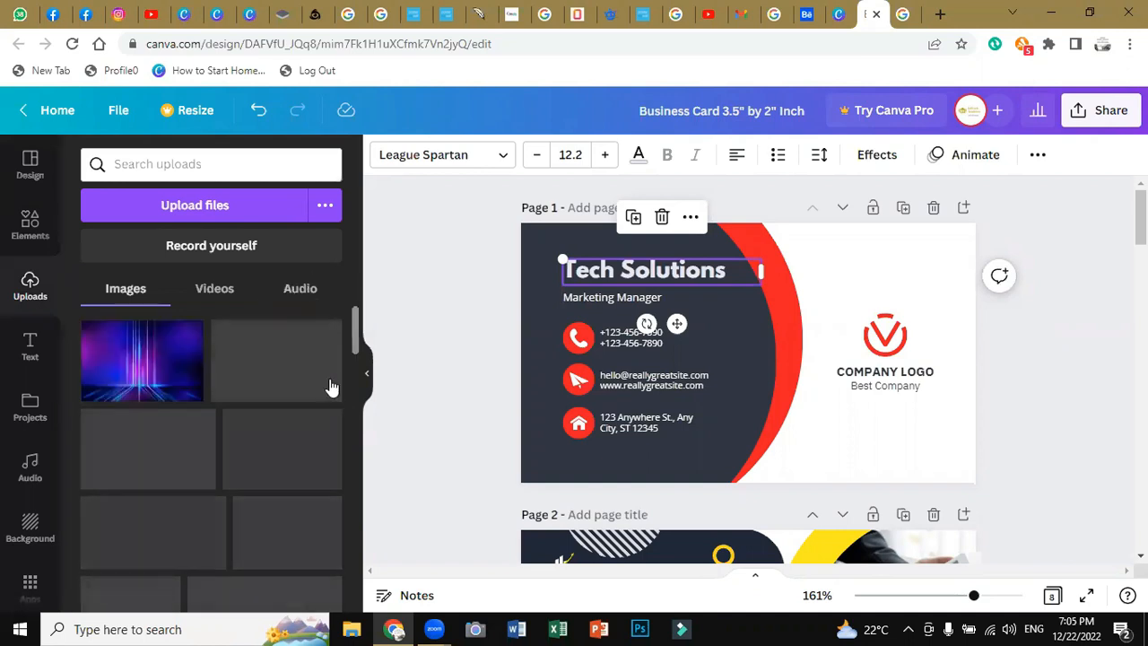
drag(351, 358, 354, 524)
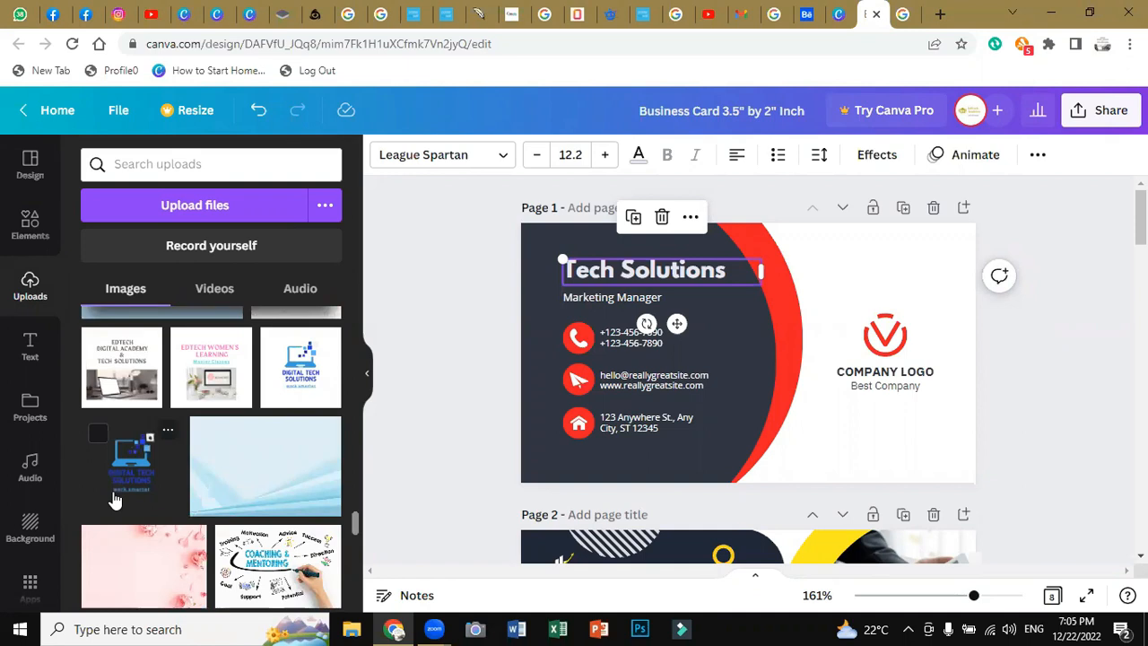
click(301, 394)
drag(749, 307, 920, 292)
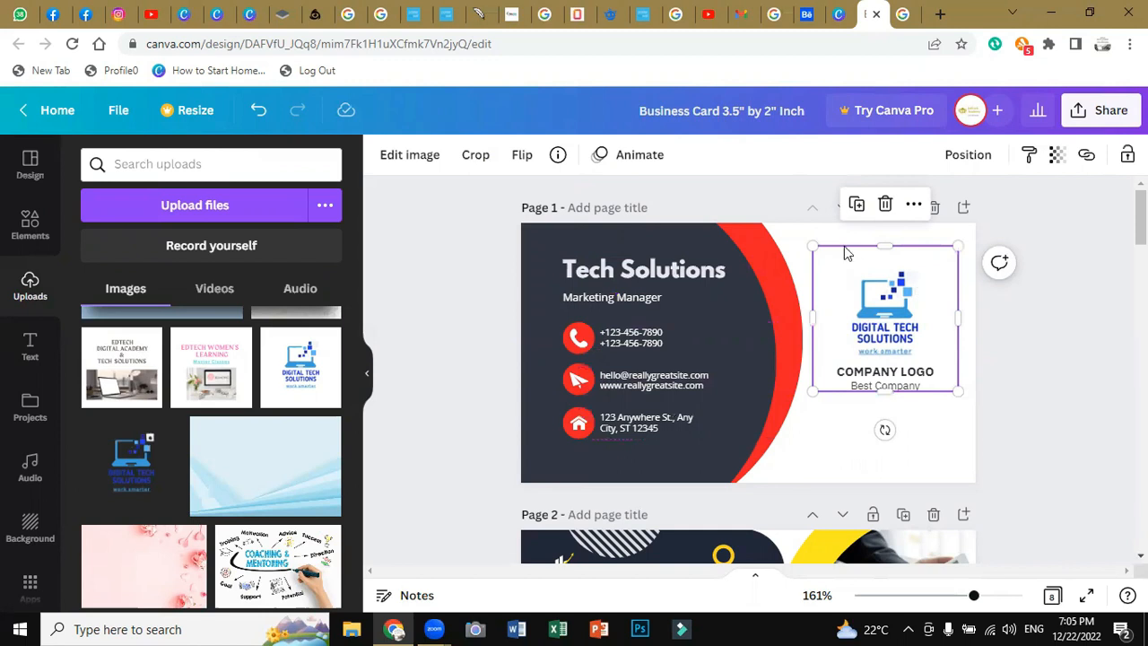
Move the "COMPANY LOGO" and "Best Company" texts off the card and centre the Digital Tech Solutions logo vertically.
click(810, 243)
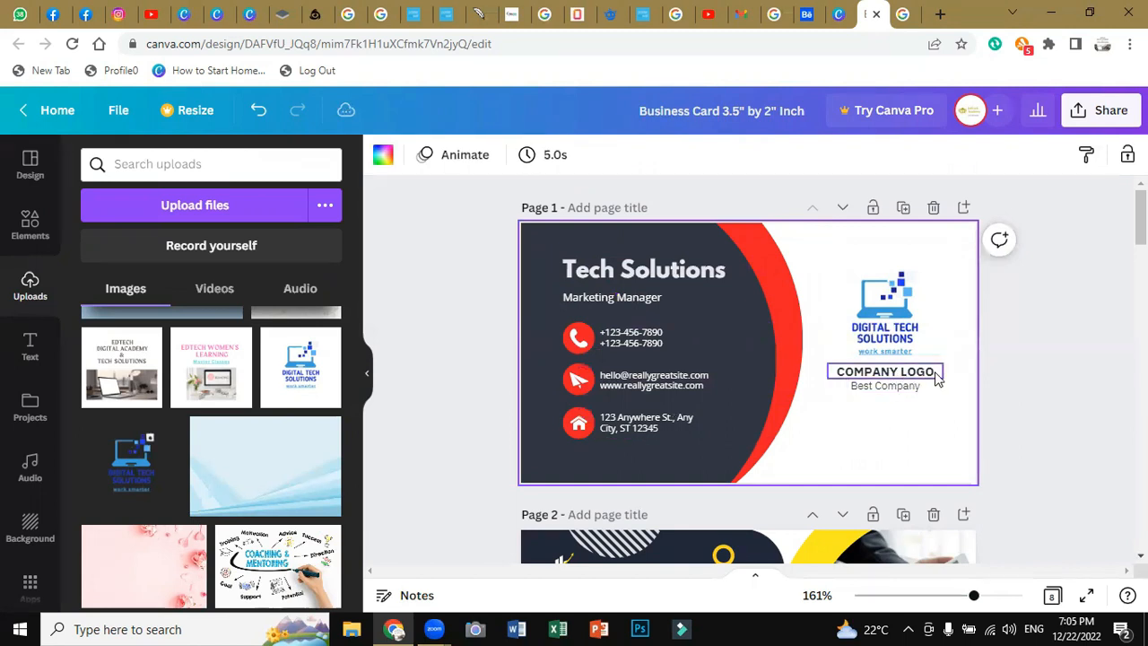
click(882, 395)
drag(883, 395, 1075, 331)
drag(879, 376, 1085, 359)
drag(888, 330, 893, 357)
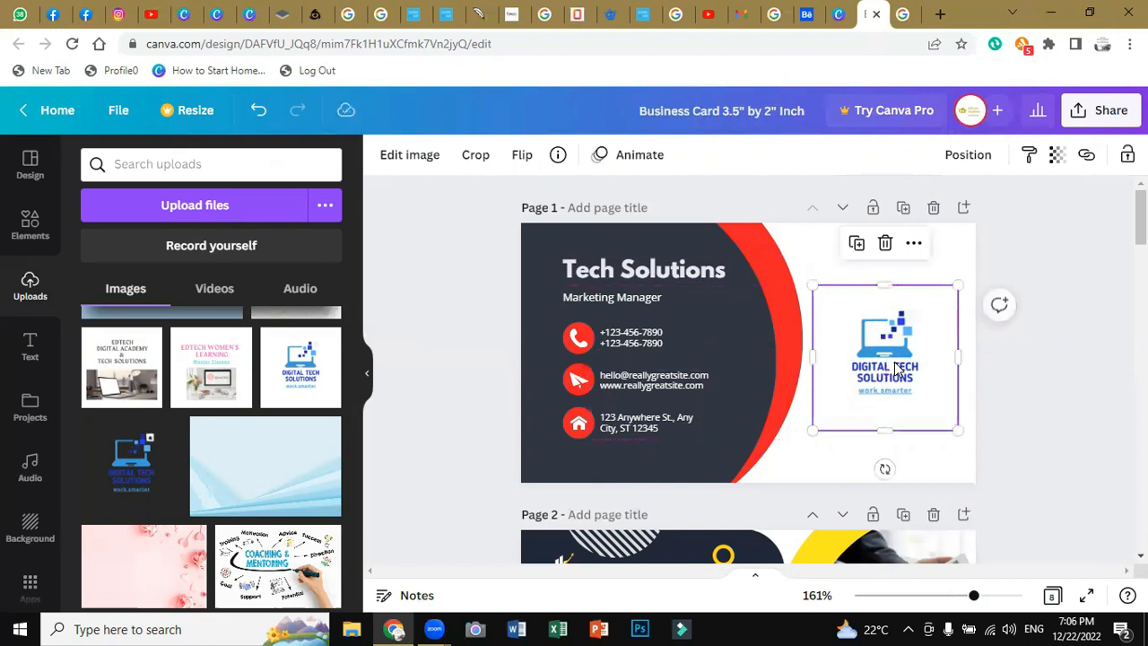
Search Google for remove.bg in a new browser tab.
click(939, 14)
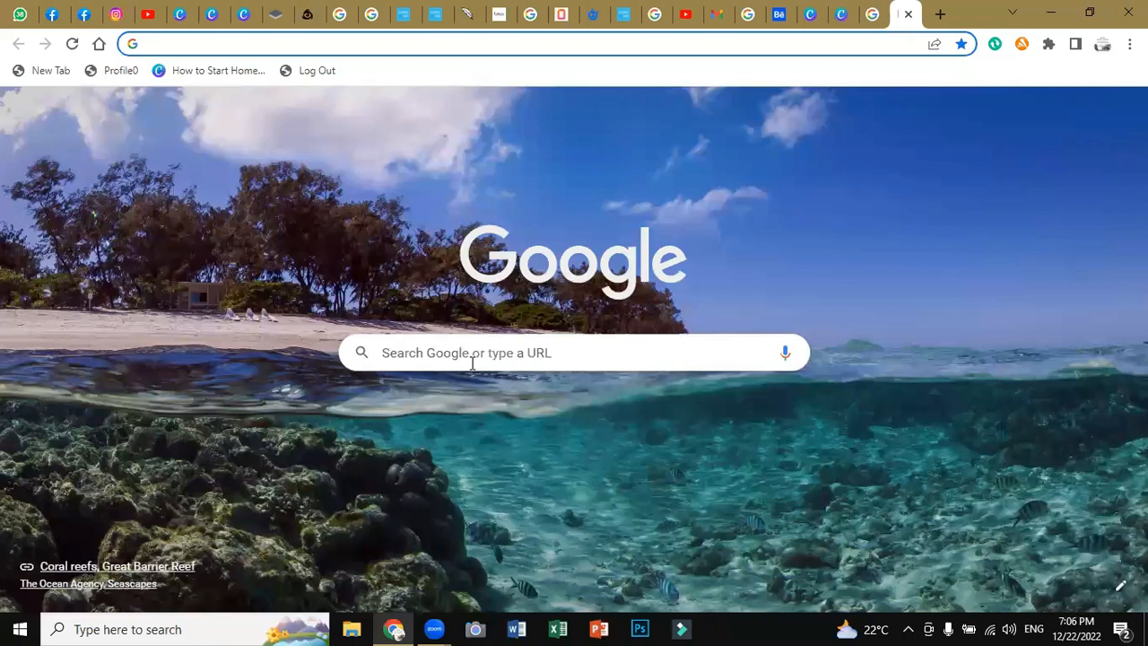
click(472, 361)
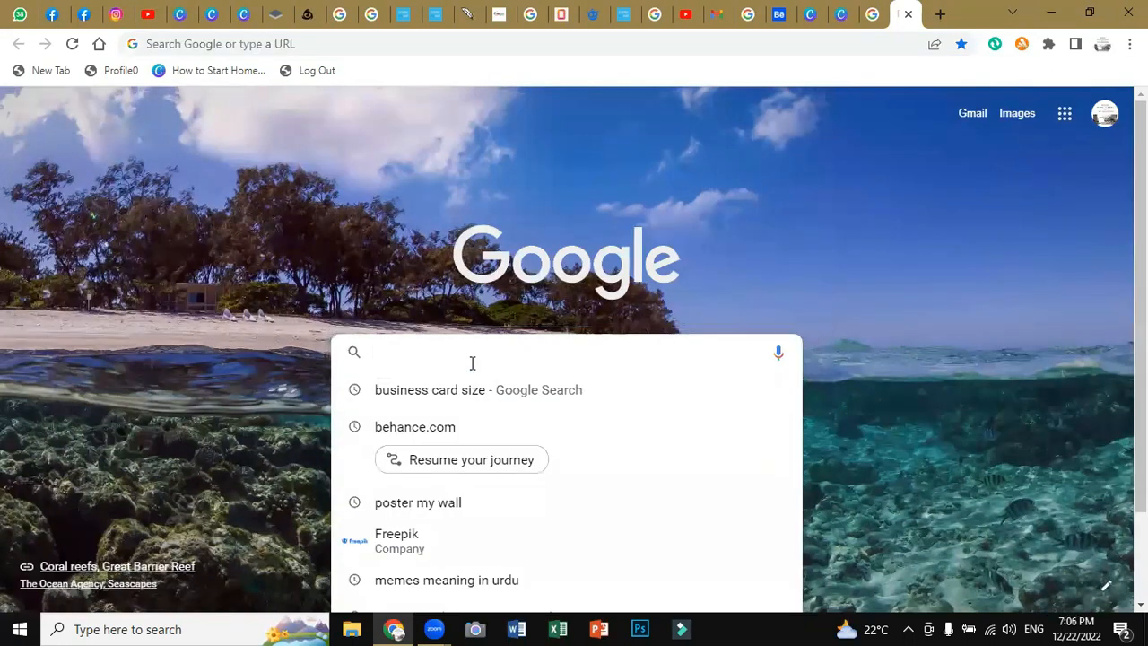
text(rem)
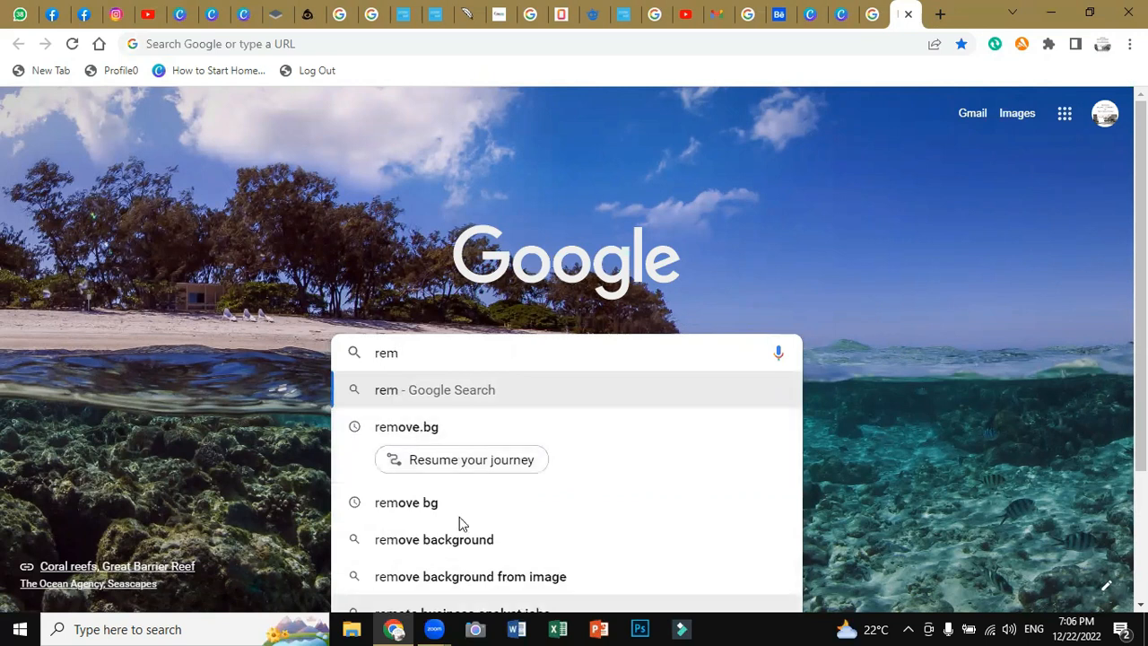
click(424, 431)
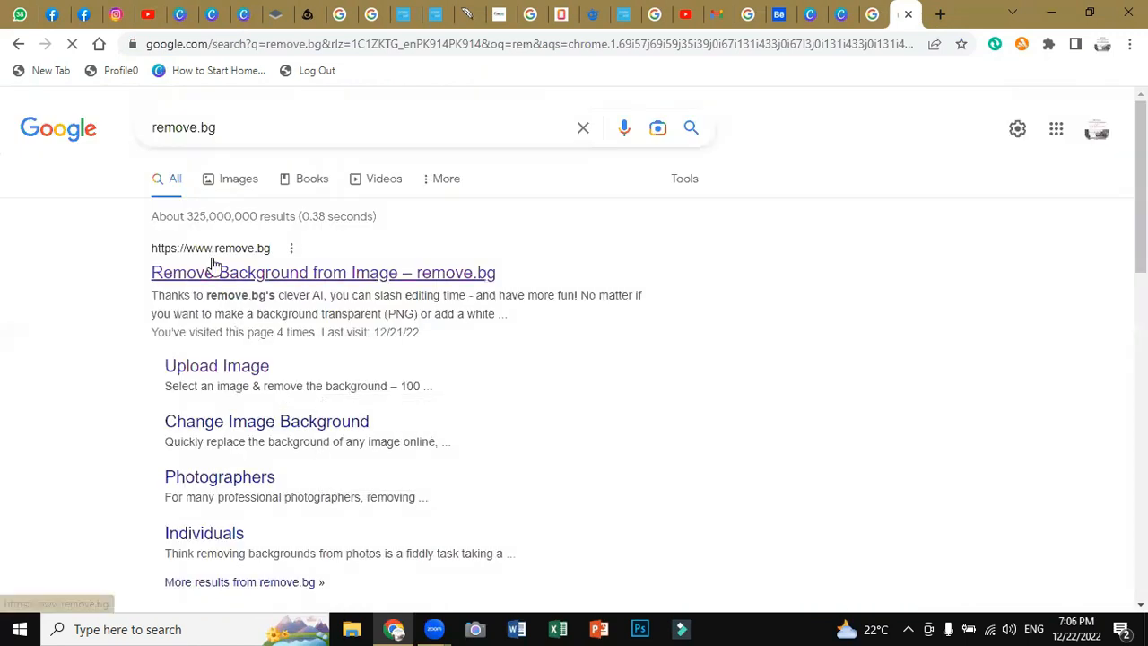
Open the remove.bg website and check the account's credits and plan on its dashboard.
click(217, 257)
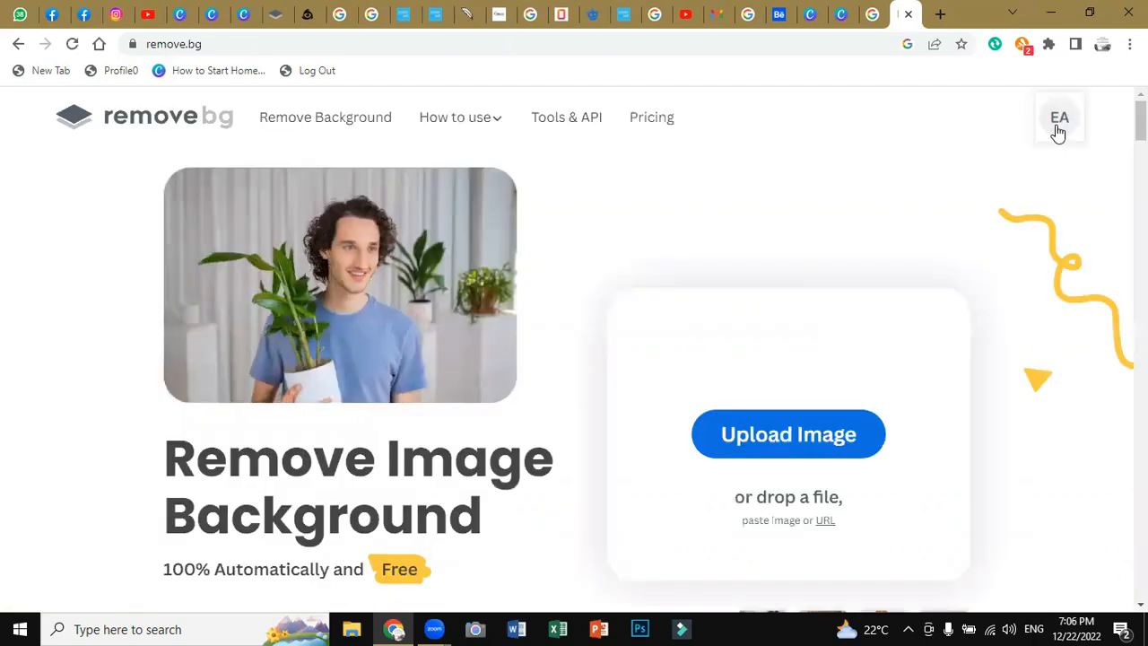
click(1059, 130)
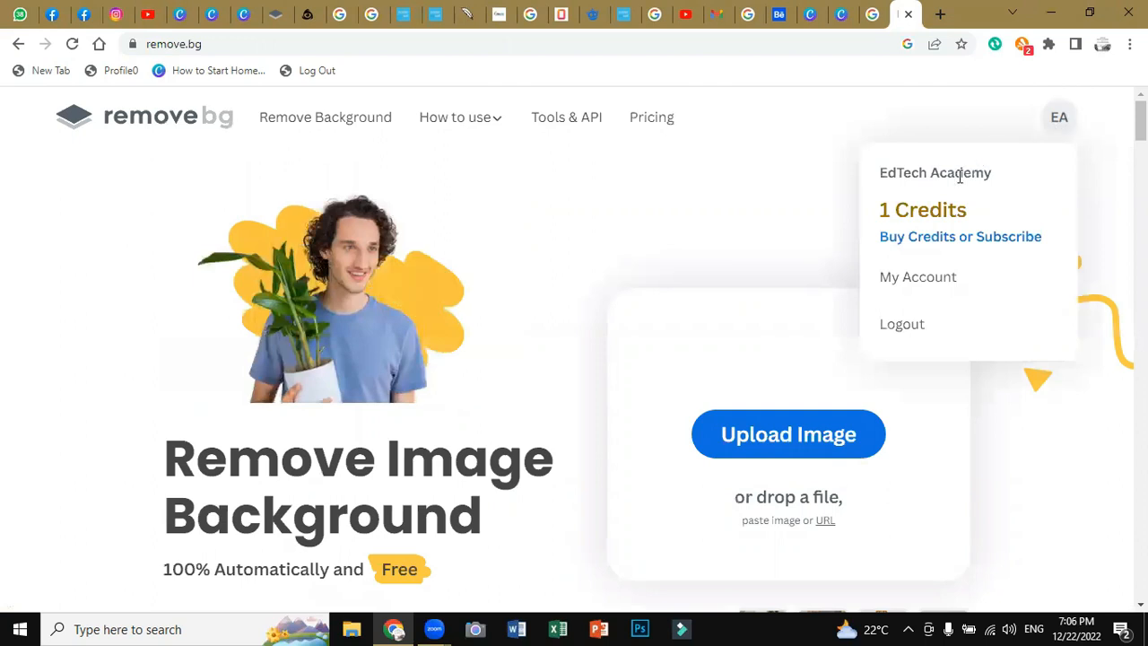
click(940, 285)
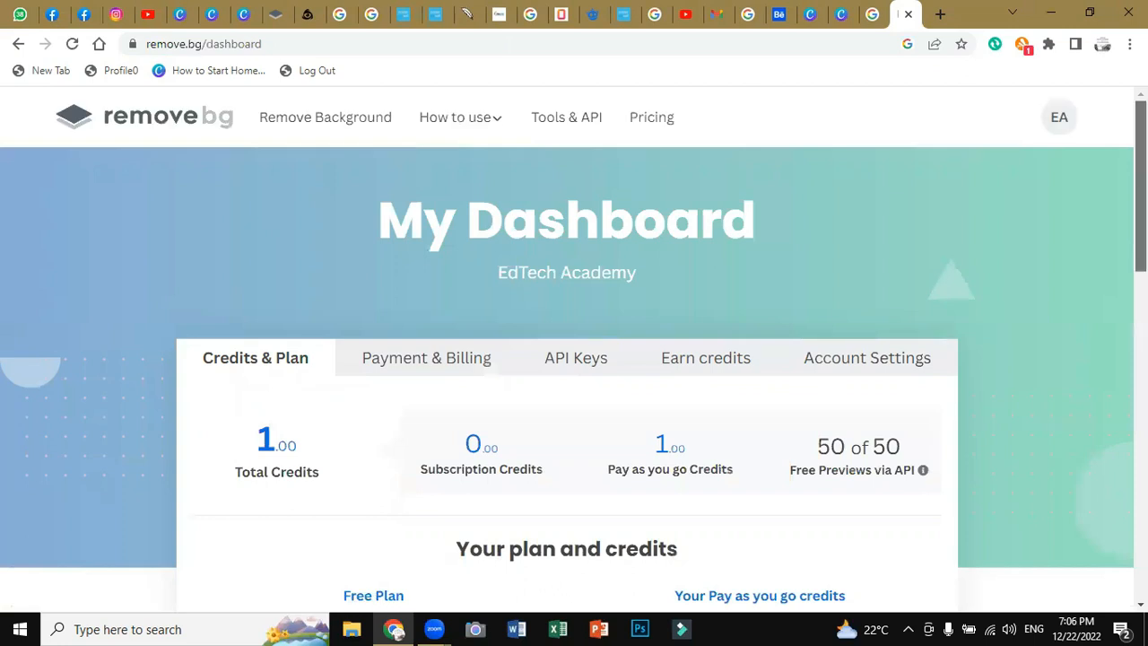
scroll(574, 358, down, 2)
scroll(574, 359, down, 4)
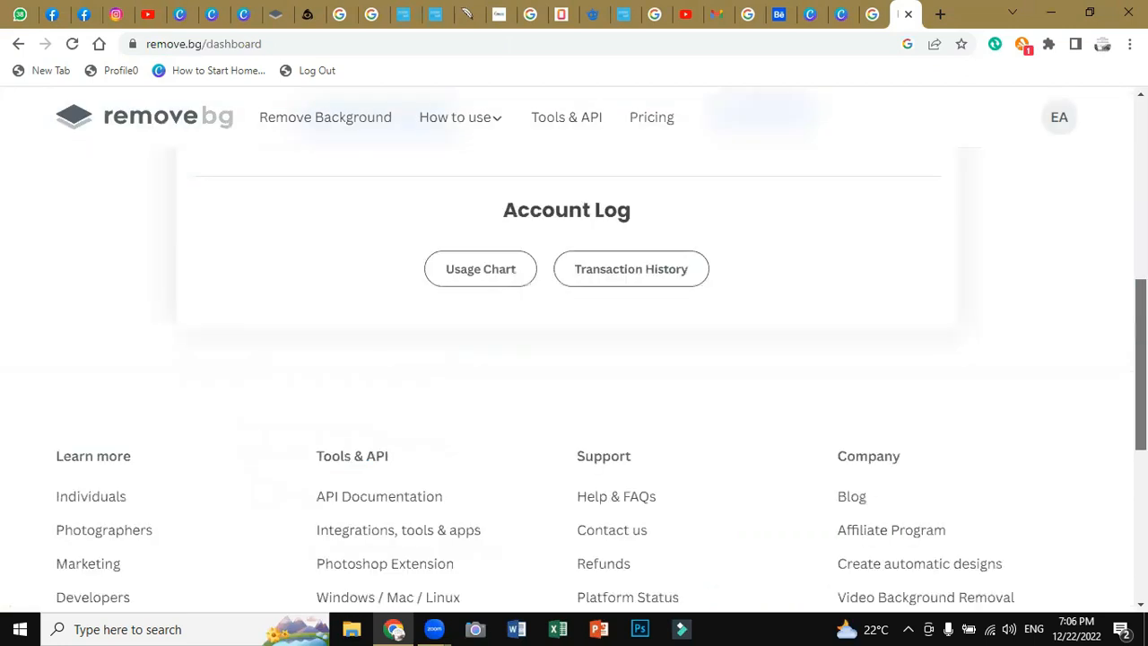
scroll(574, 359, up, 3)
scroll(574, 359, up, 4)
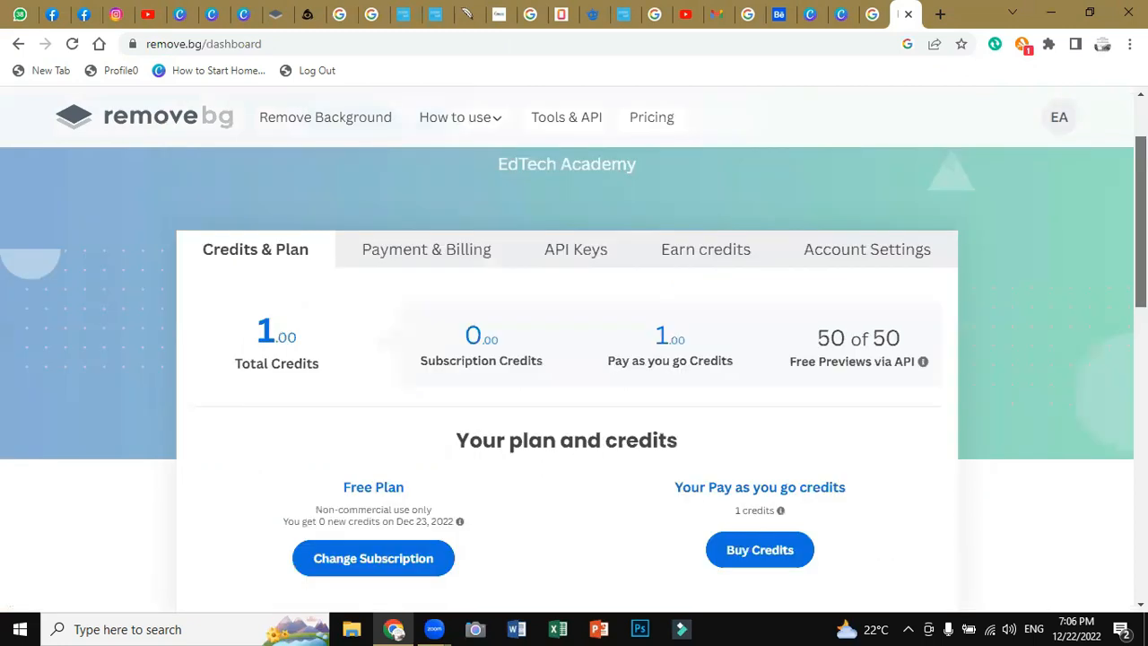
click(1059, 121)
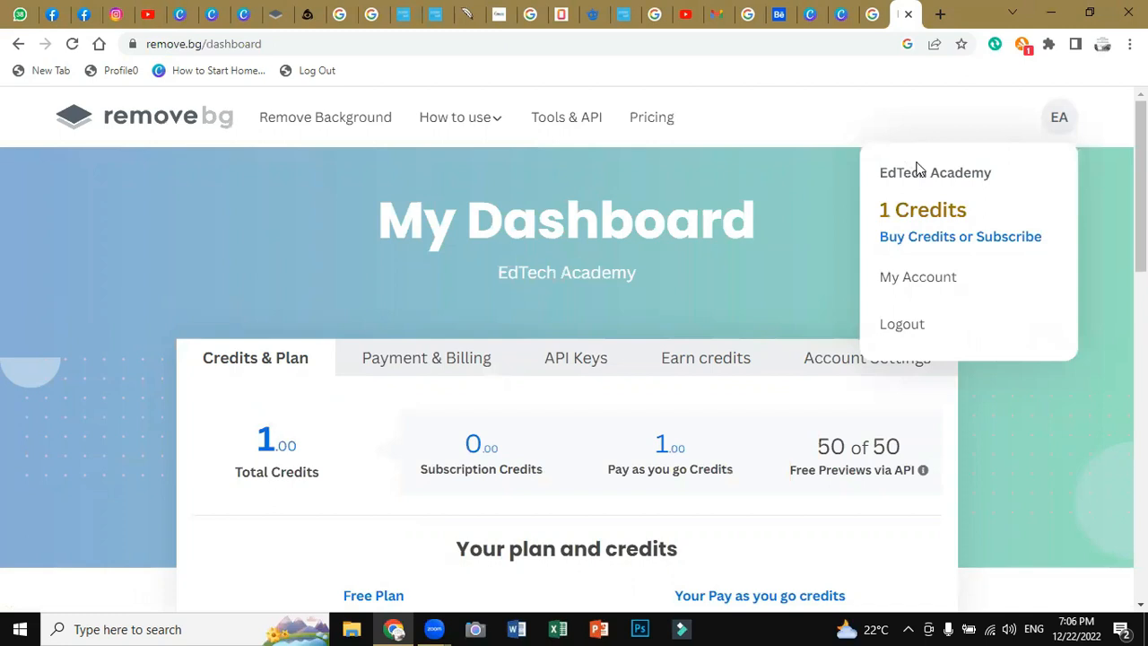
Upload the "Cambridge tutor Log 2" image from the Desktop to remove.bg for background removal.
click(301, 125)
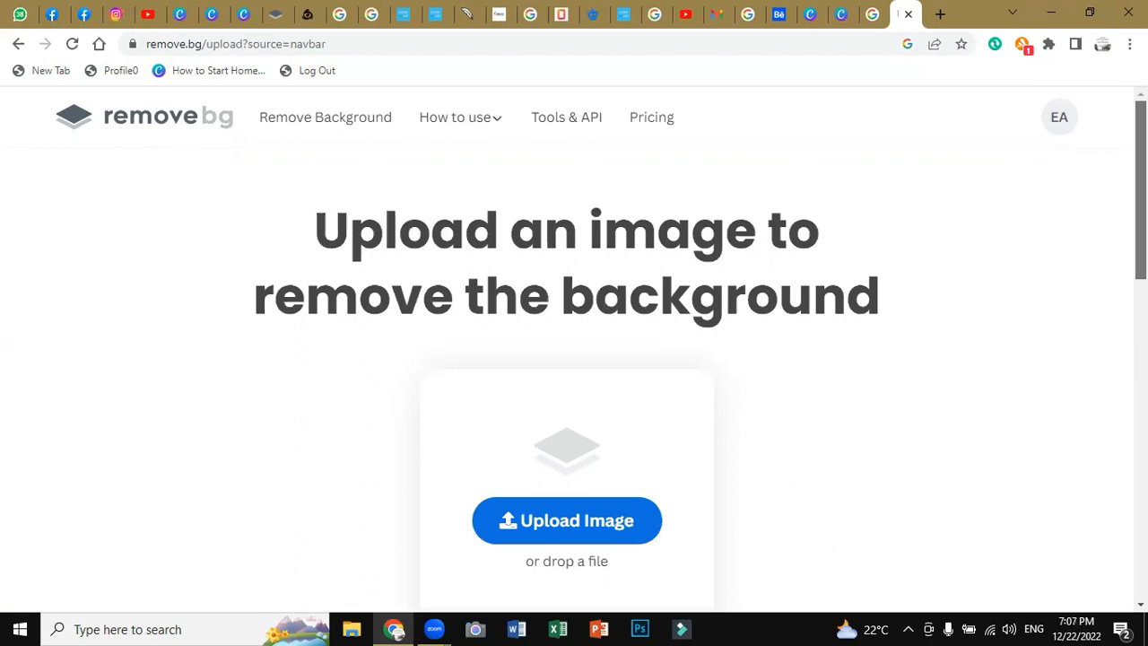
scroll(1023, 252, down, 2)
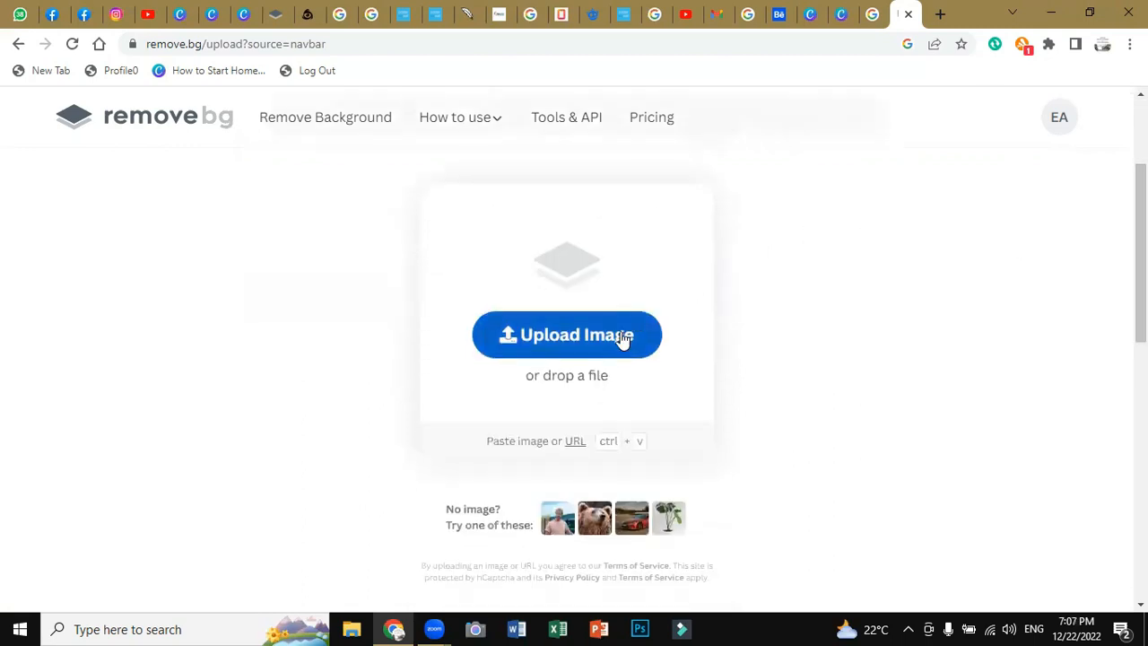
click(622, 336)
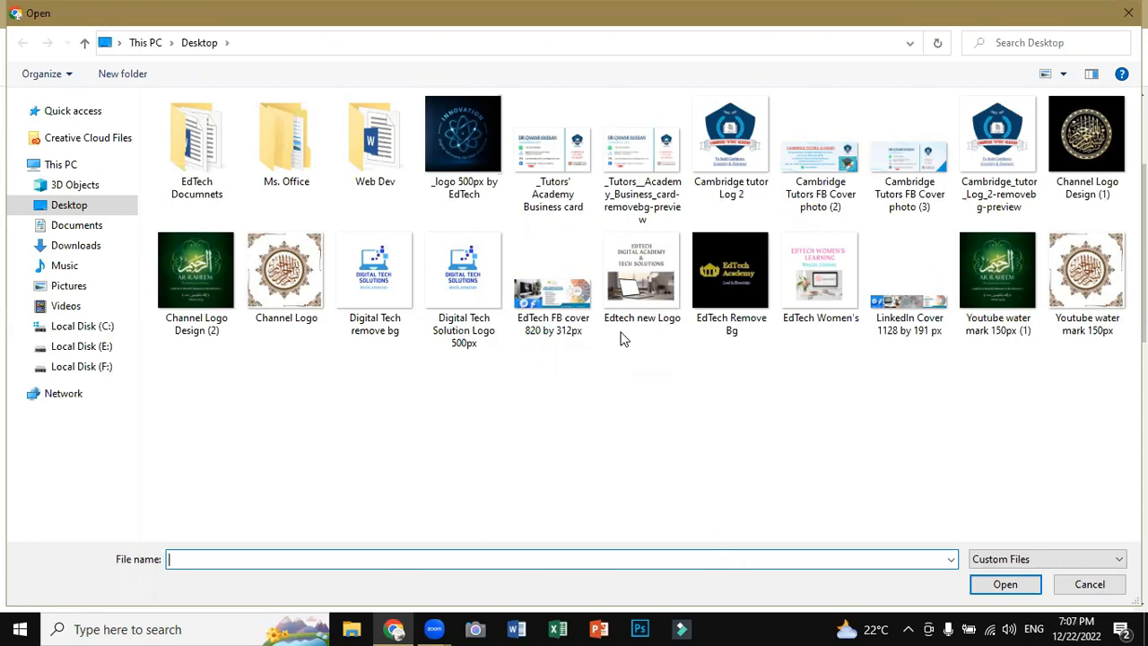
click(729, 157)
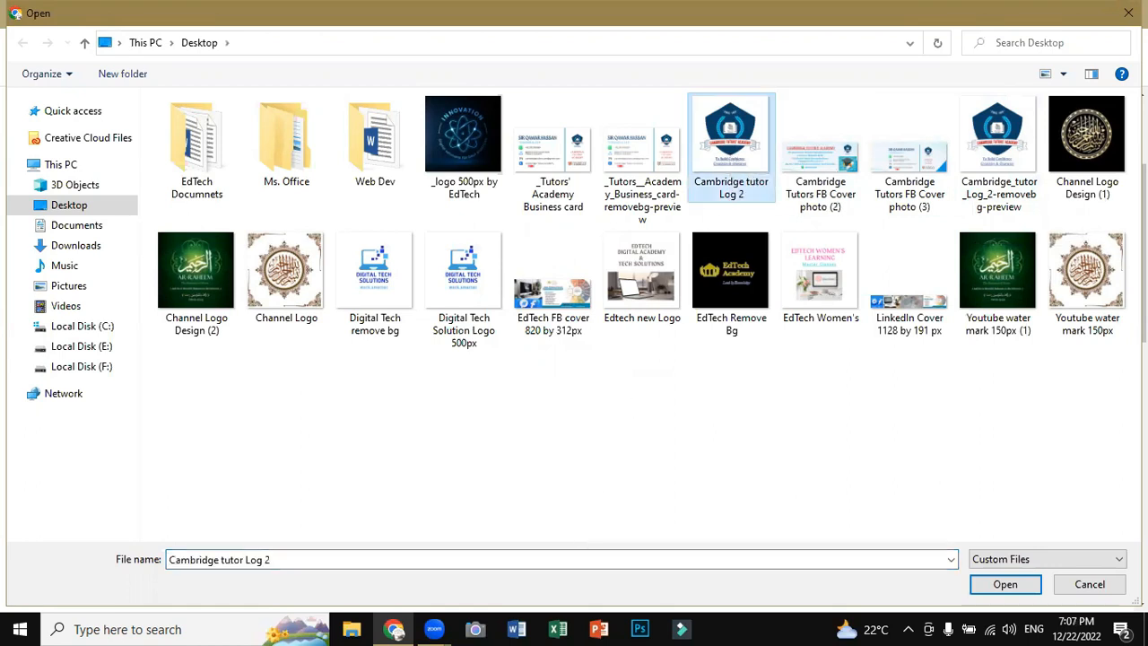
click(1014, 586)
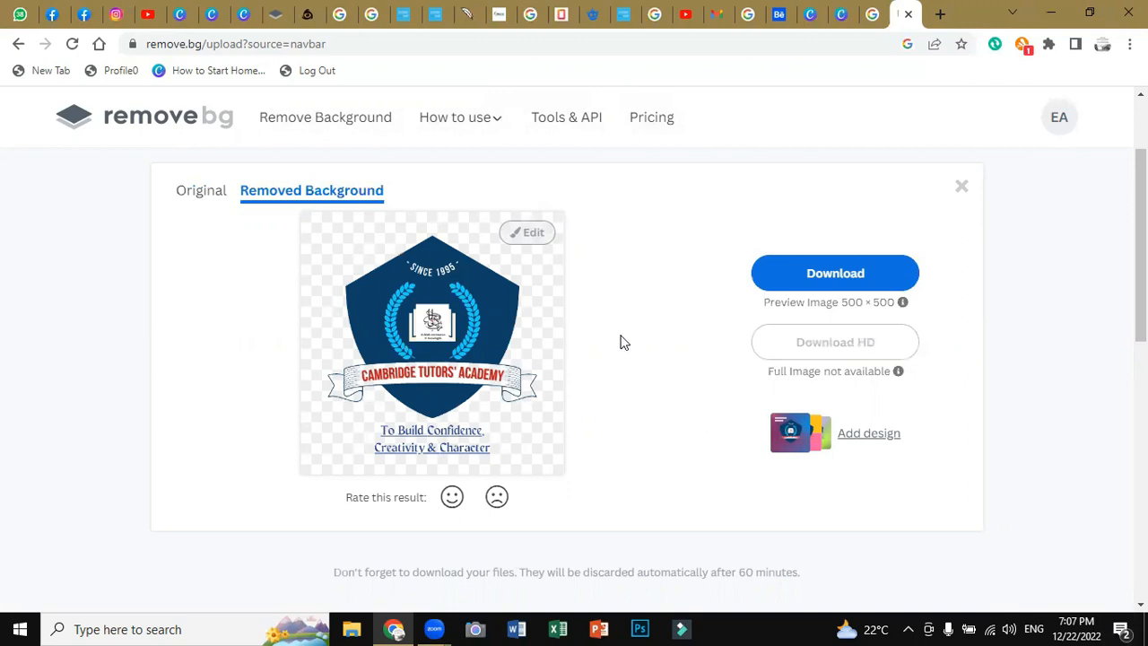
Compare the original and background-removed versions of the Cambridge Tutors' Academy logo and download the background-free preview image.
click(358, 194)
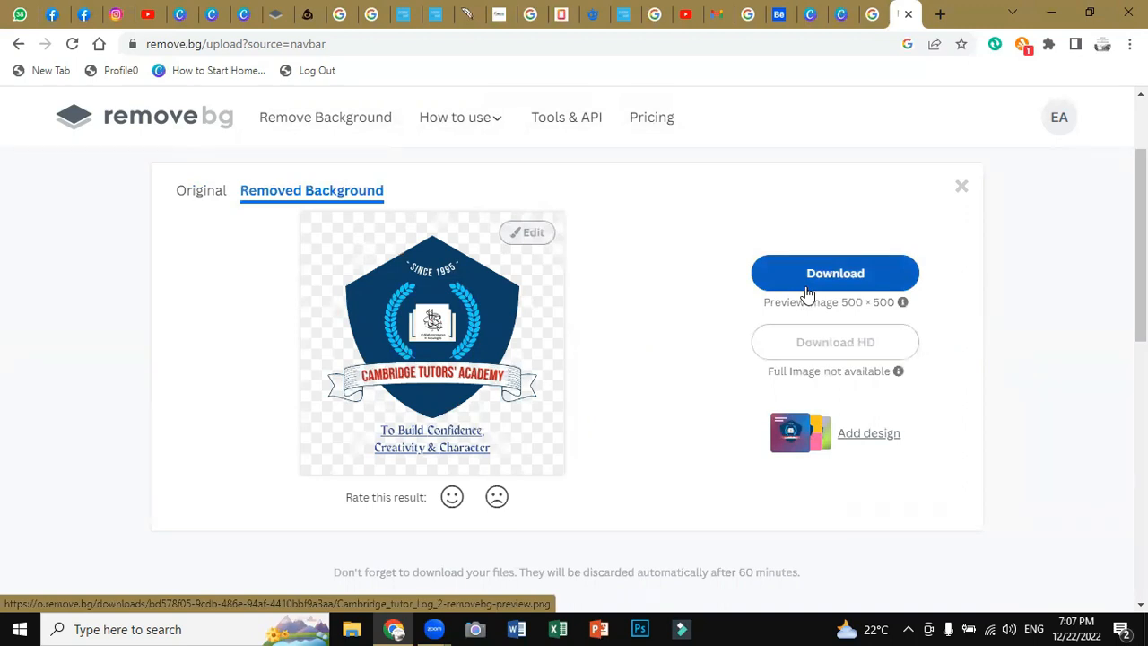
click(198, 194)
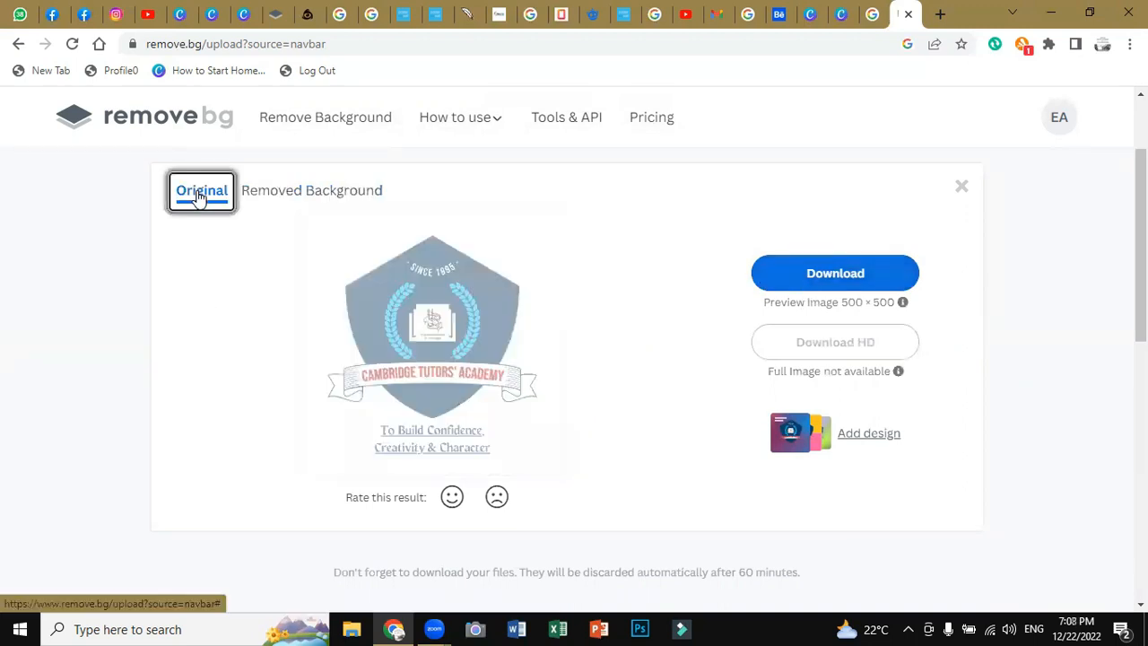
click(345, 195)
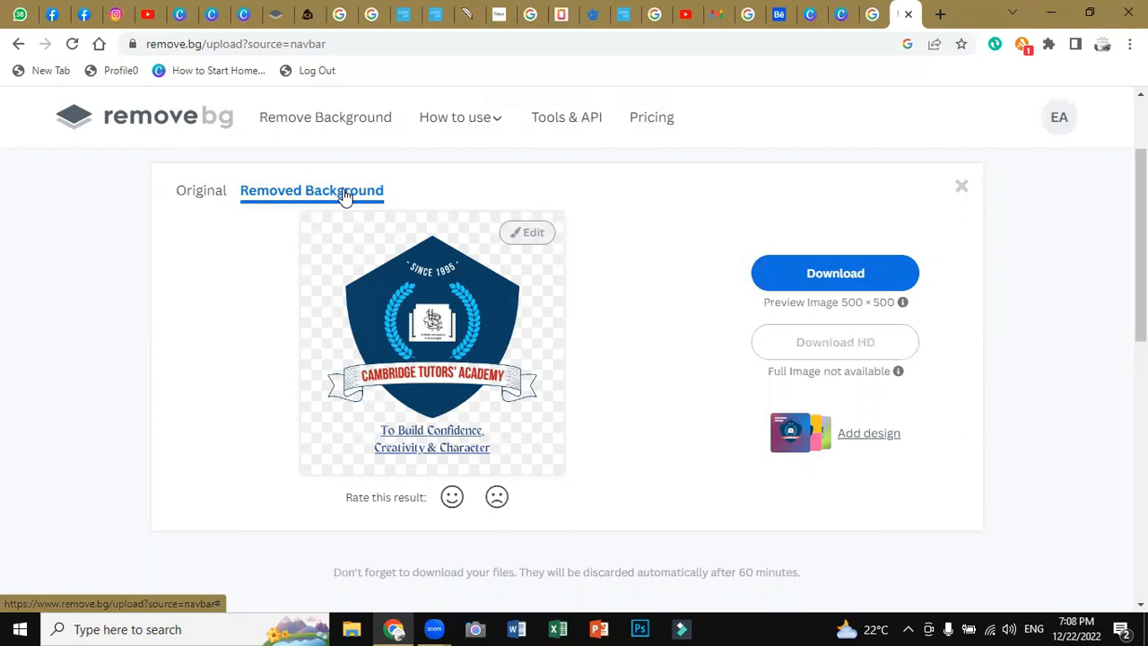
click(810, 274)
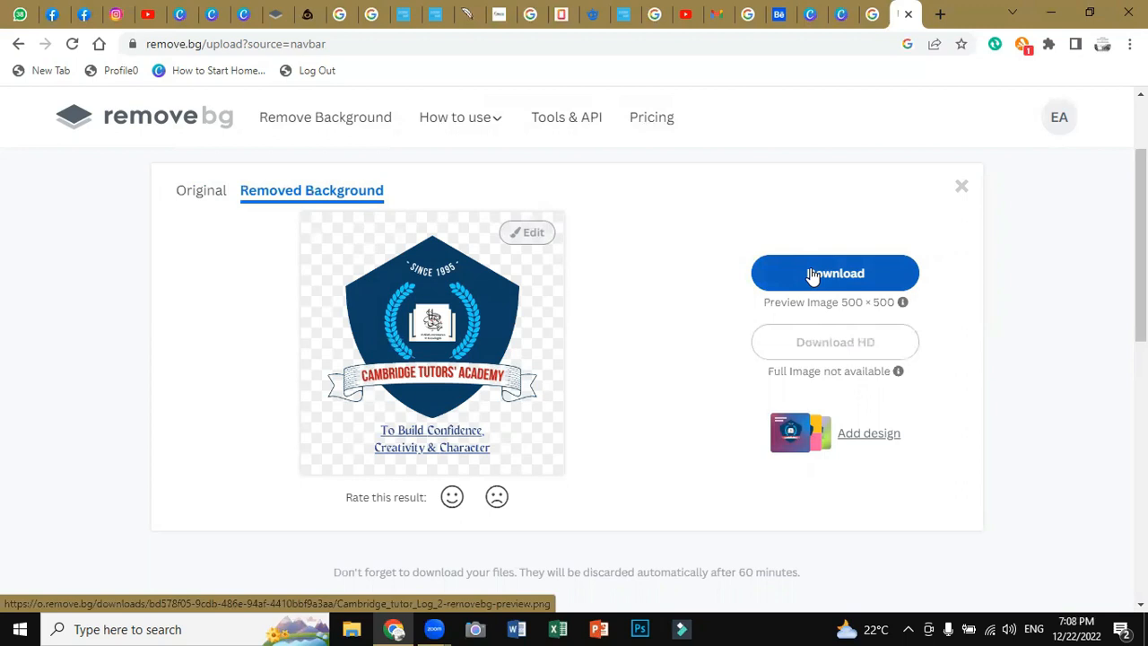
Switch back to the Canva business card and add the uploaded background-free Digital Tech Solutions logo to the white side of page 1.
click(844, 12)
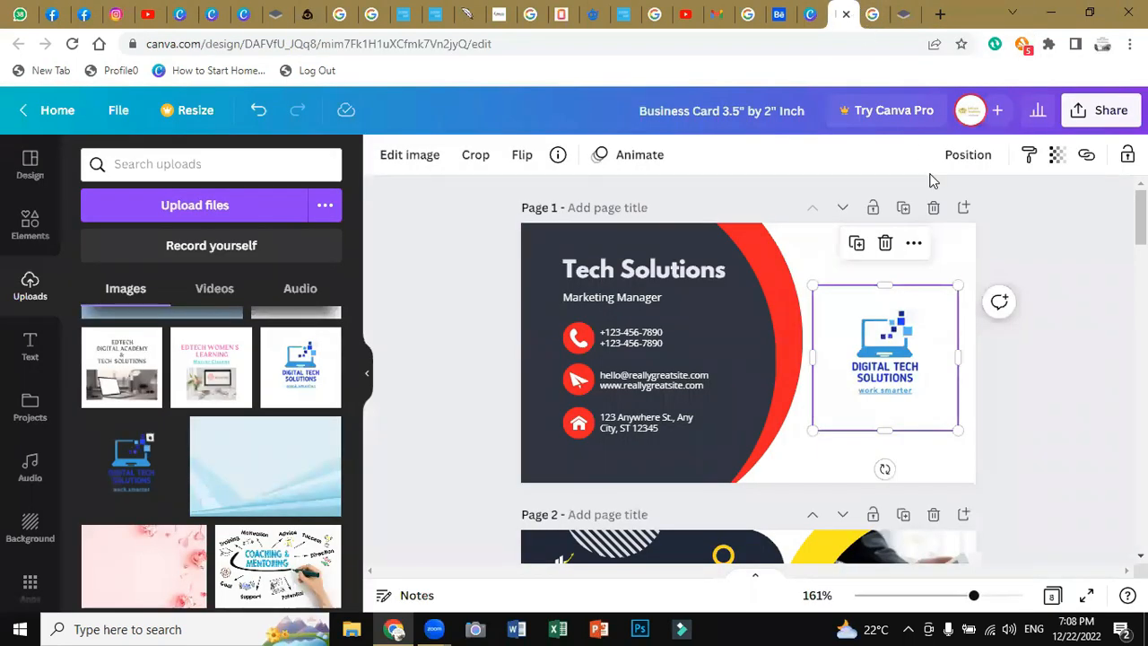
click(126, 454)
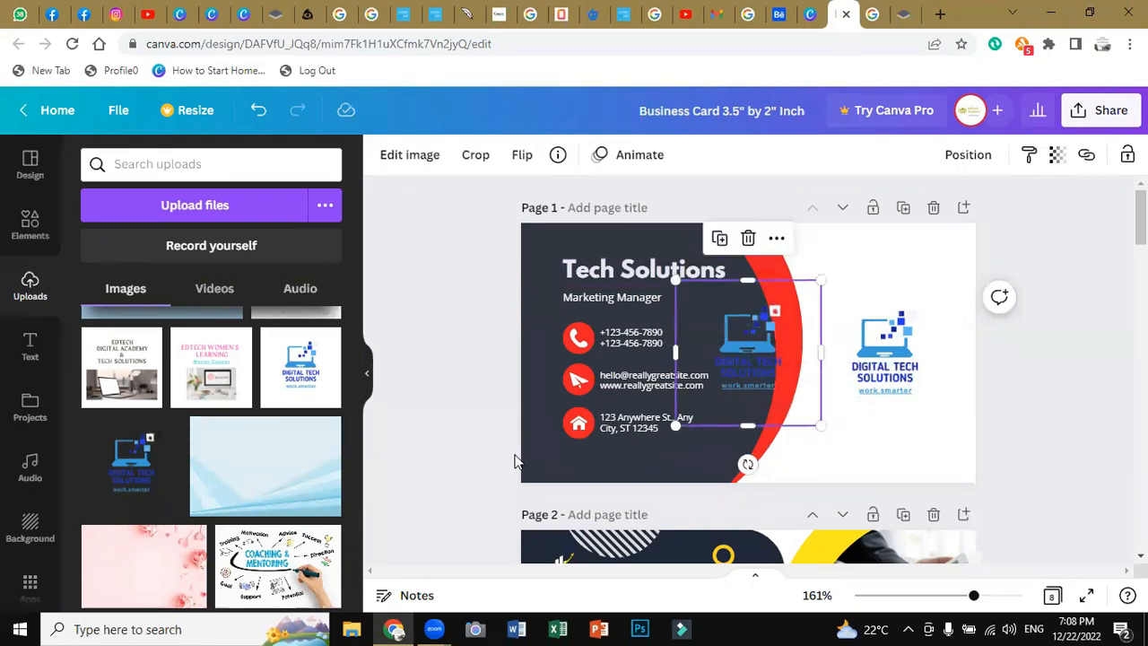
drag(733, 338, 704, 328)
drag(705, 327, 875, 260)
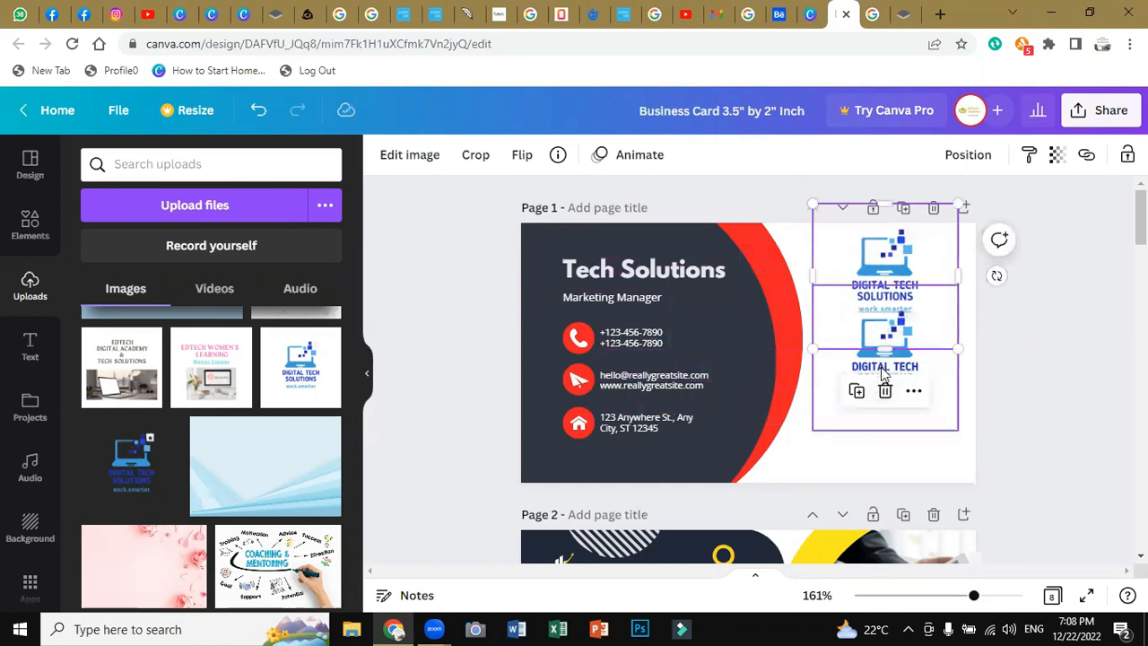
Move the white-background logo off the page 1 card and place the background-free logo at mid-height on the white side.
drag(861, 375, 661, 397)
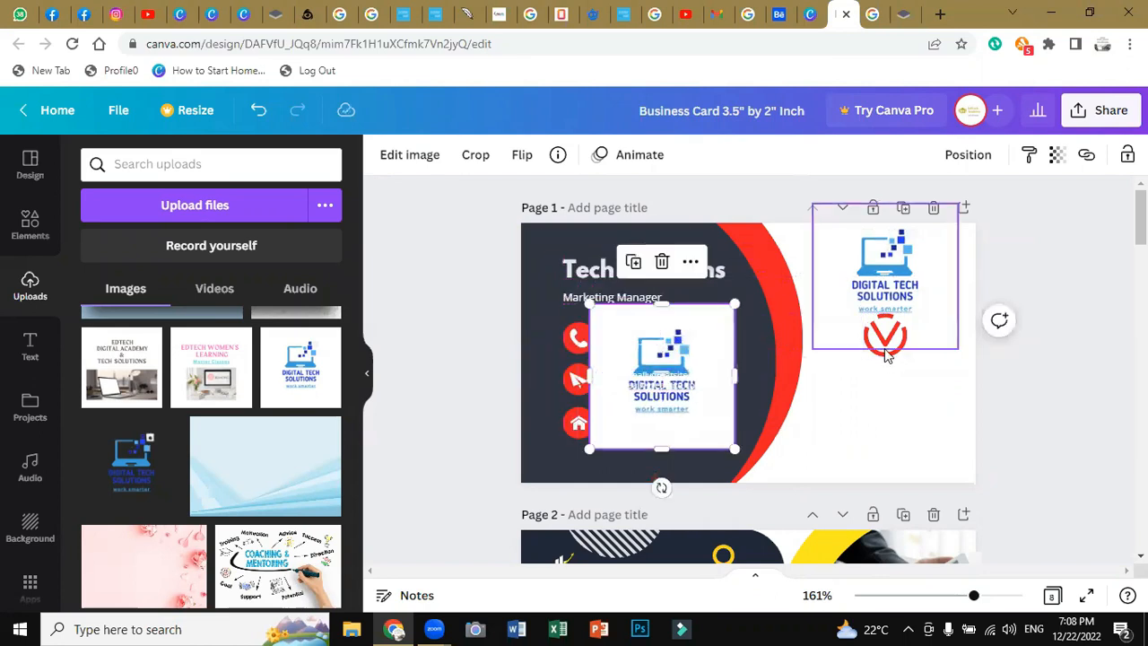
click(886, 351)
drag(922, 280, 917, 433)
drag(901, 348, 1057, 321)
drag(870, 426, 875, 355)
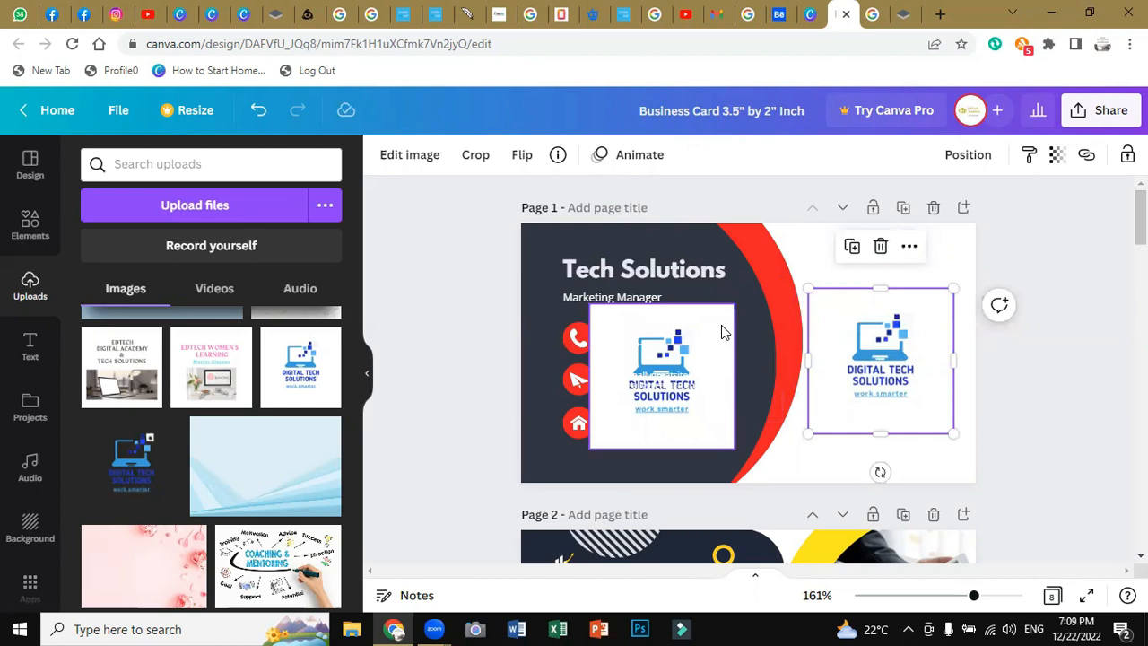
drag(724, 333, 1138, 253)
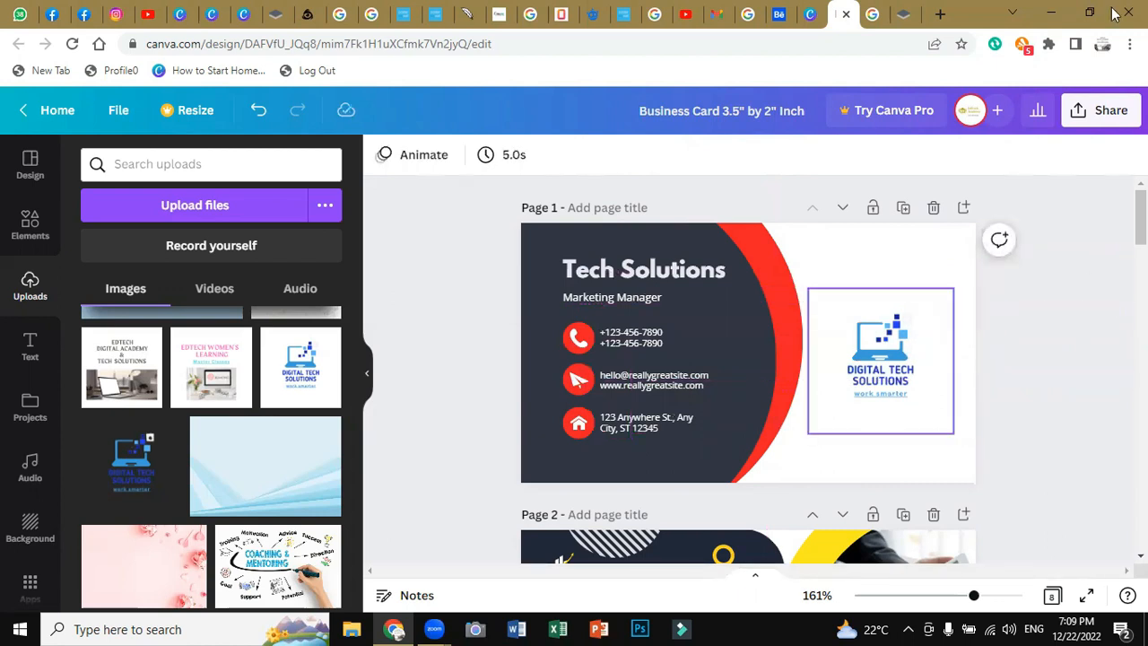
Search Google for "Icon Finder.com" in a new browser tab and open the Iconfinder website.
click(937, 18)
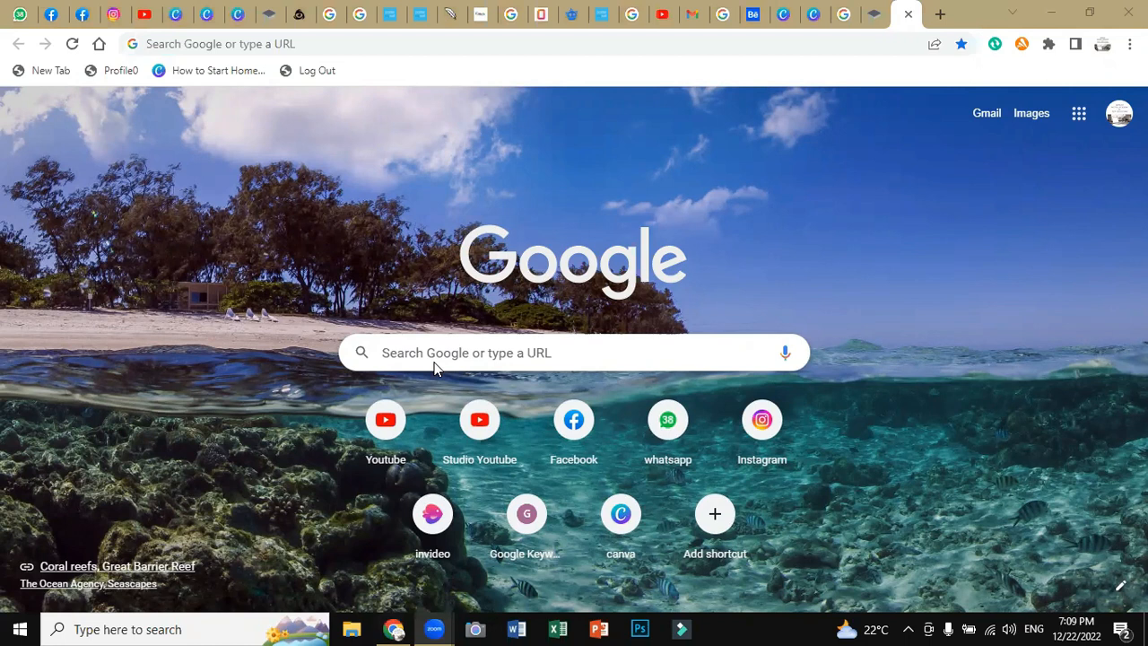
click(464, 350)
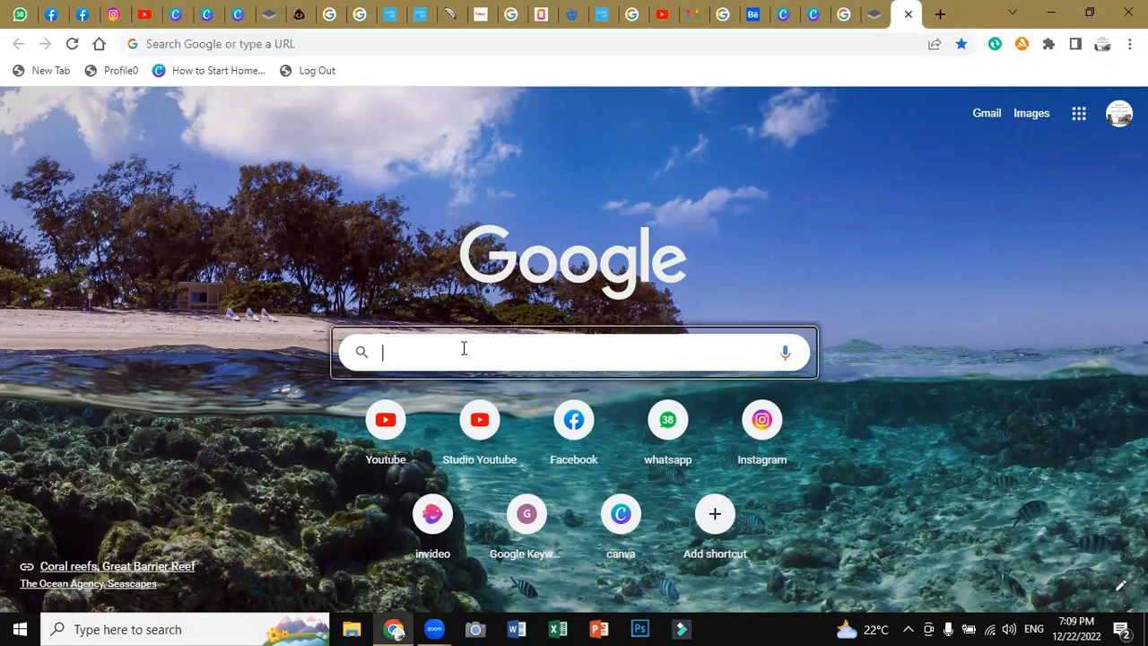
text(Icon)
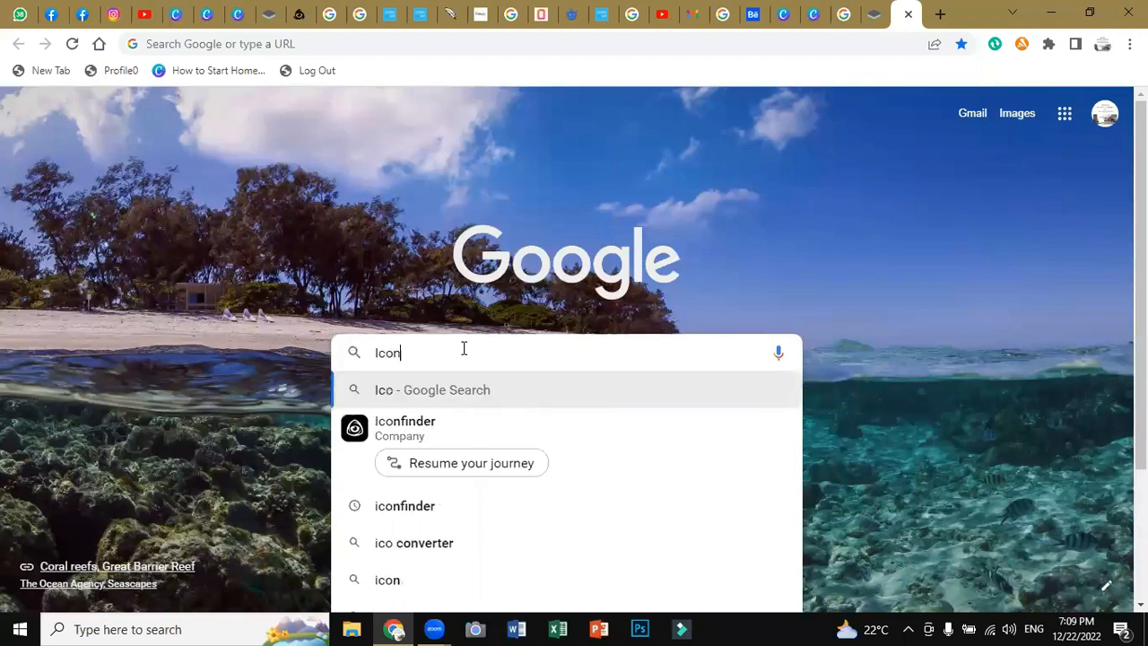
text( Finder)
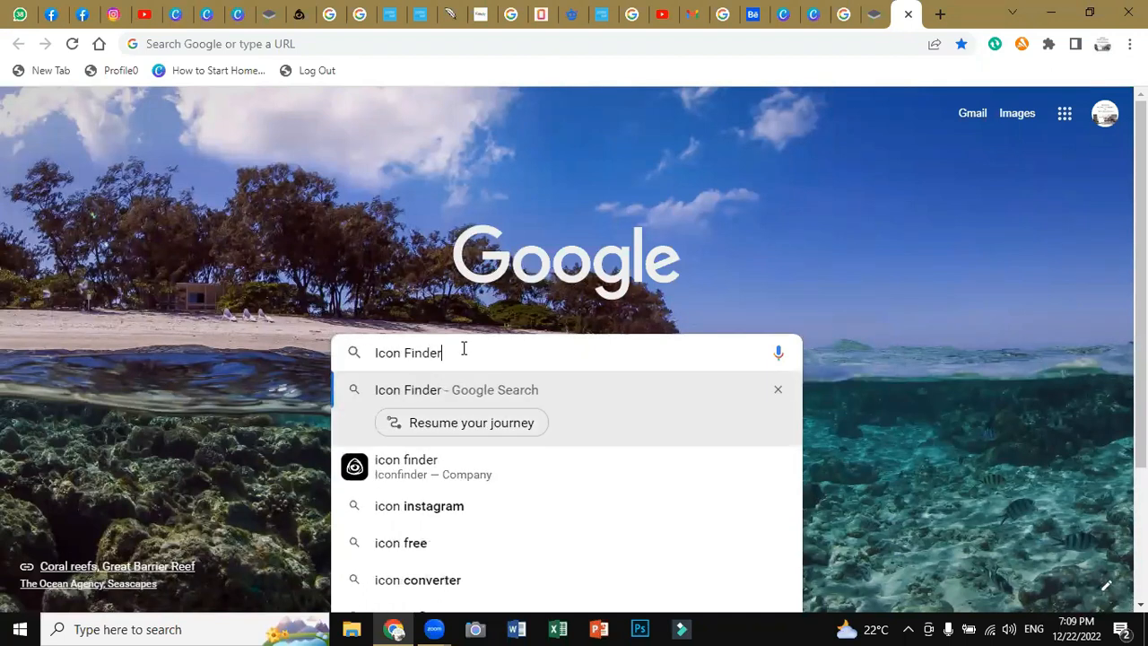
text(.com)
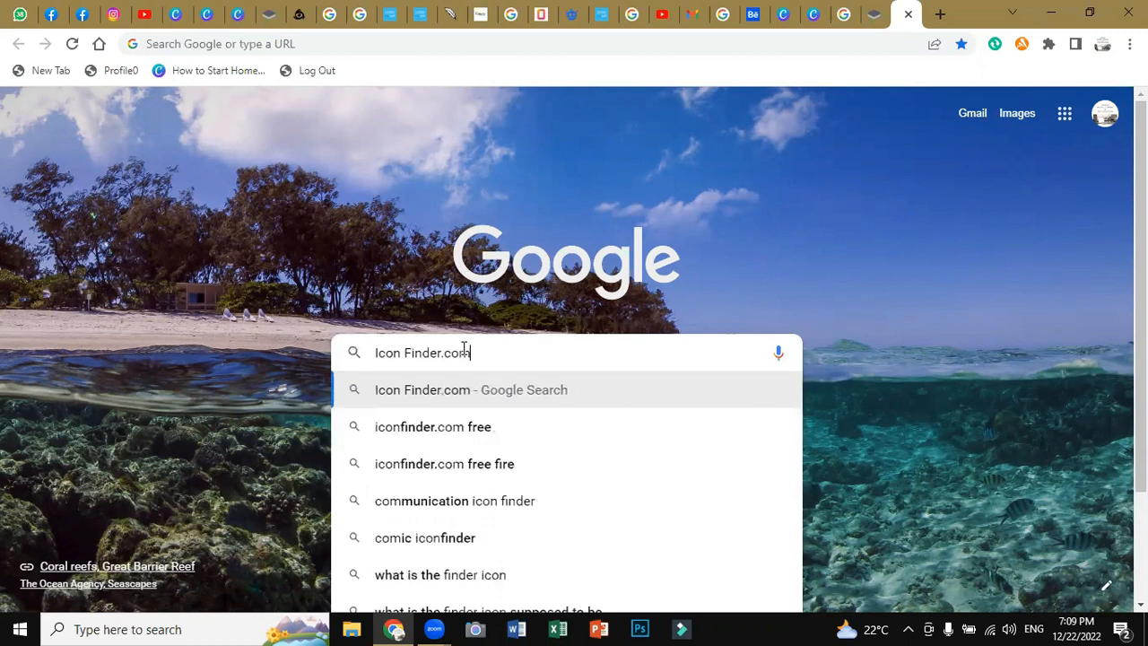
key(Return)
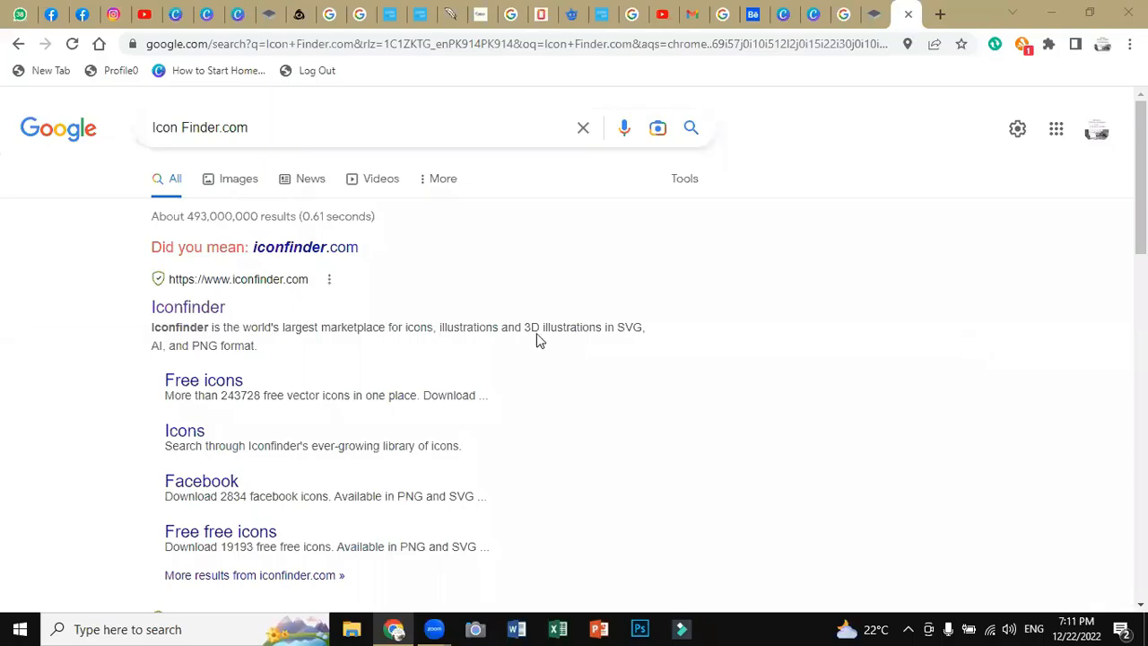
click(274, 287)
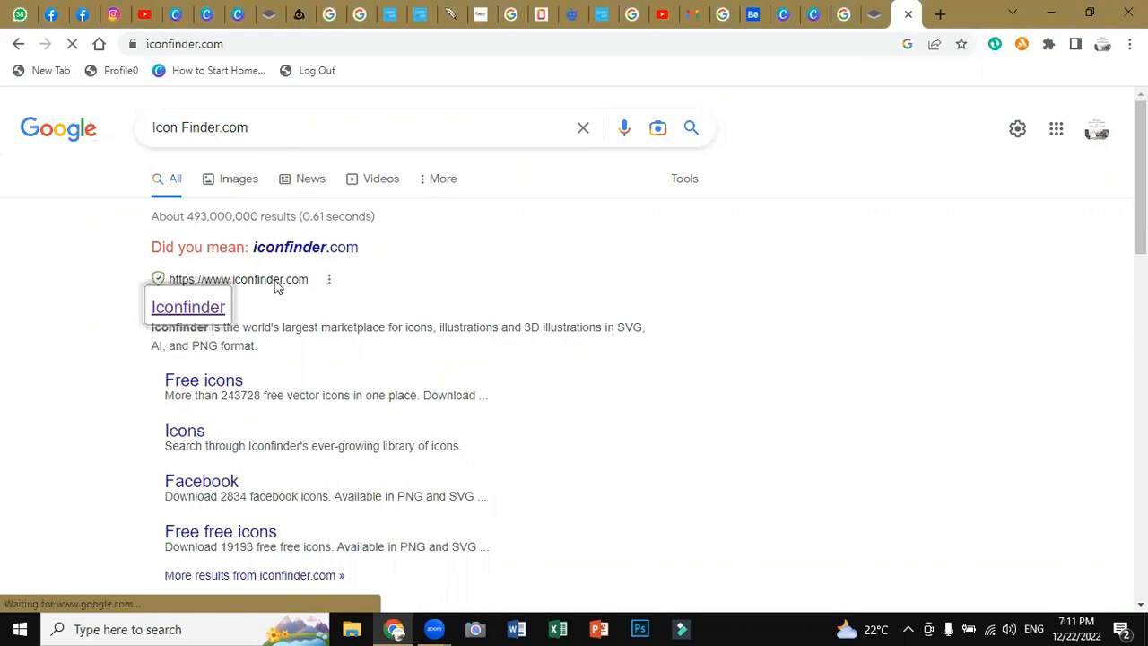
double_click(277, 286)
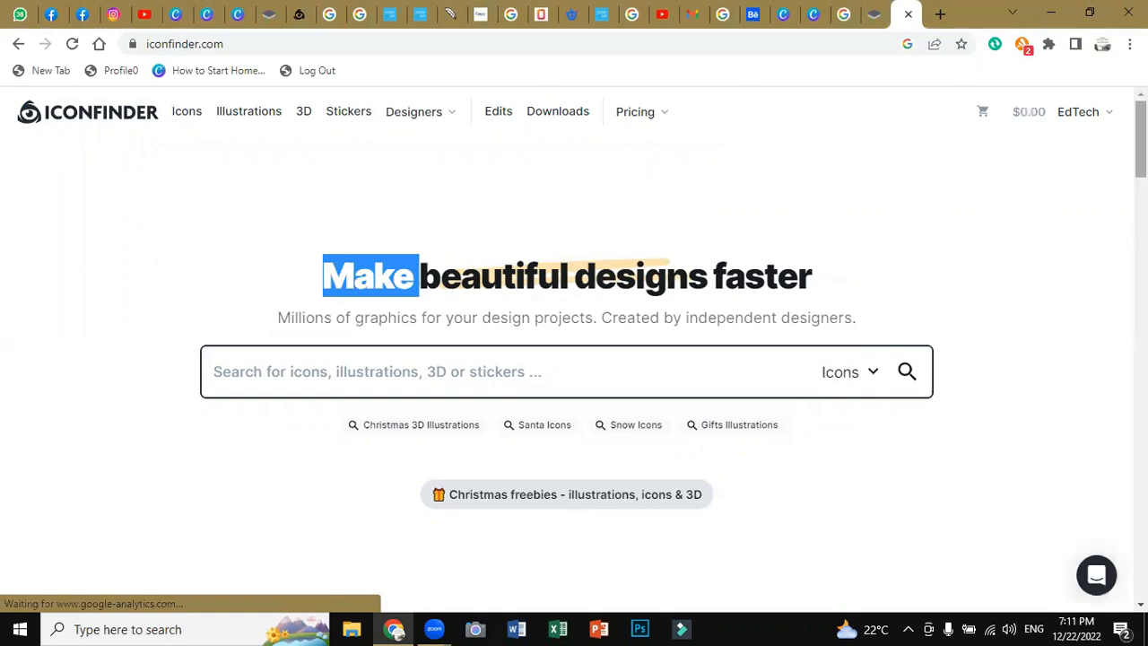
Search Iconfinder for "Instagram icon".
scroll(574, 341, down, 1)
scroll(575, 341, down, 3)
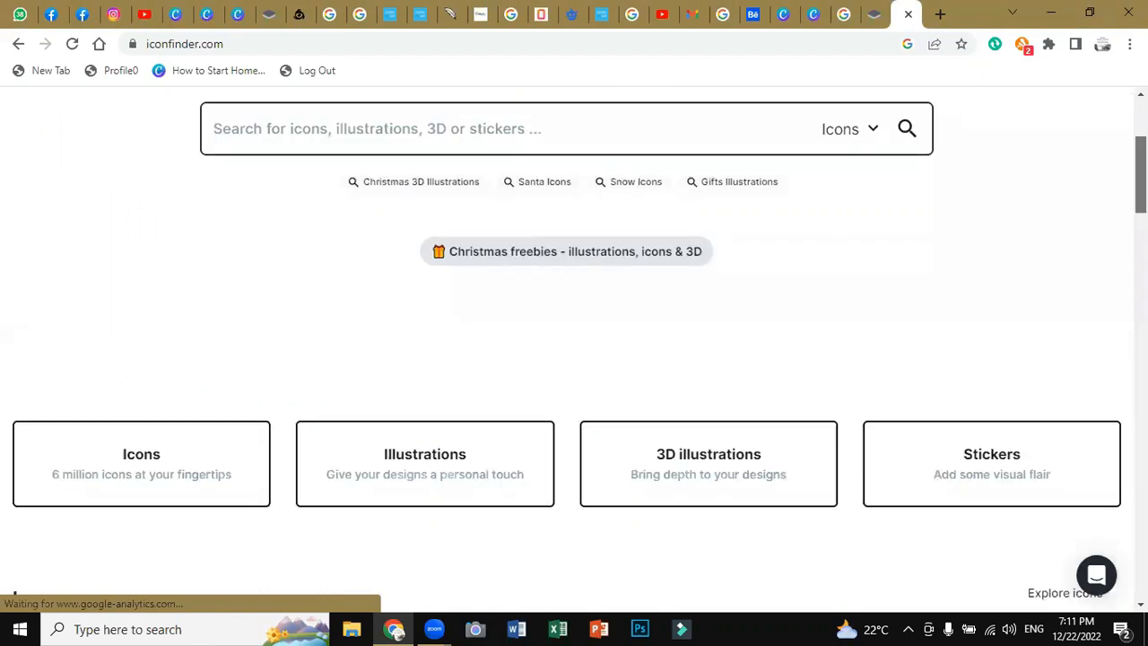
scroll(531, 226, up, 3)
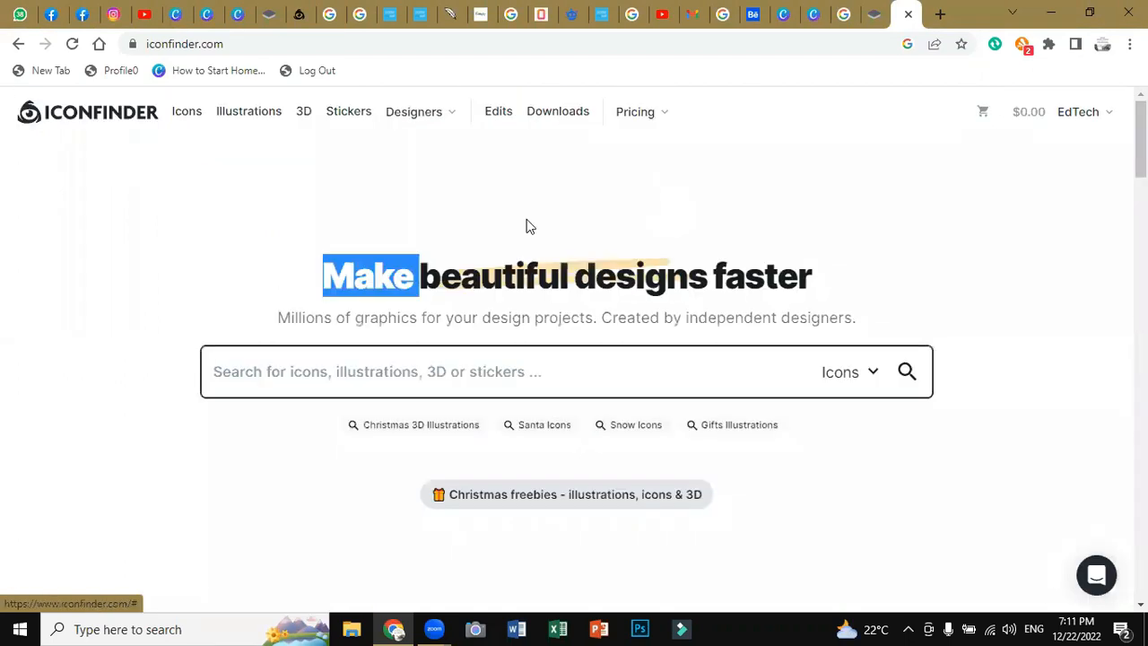
click(287, 351)
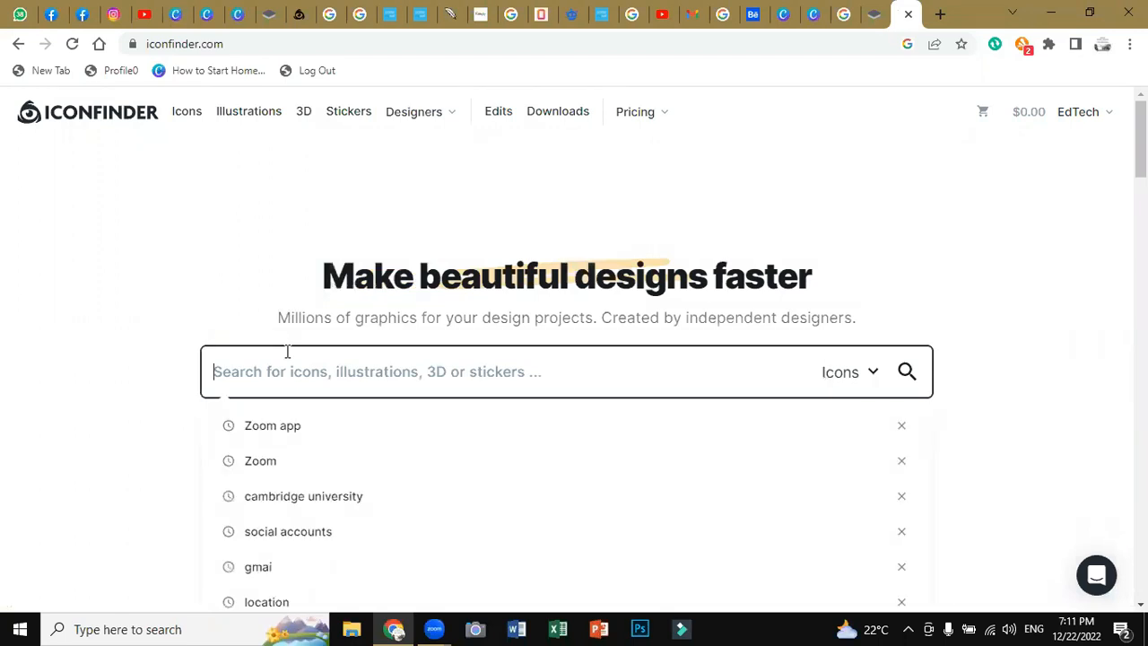
text(Instagr)
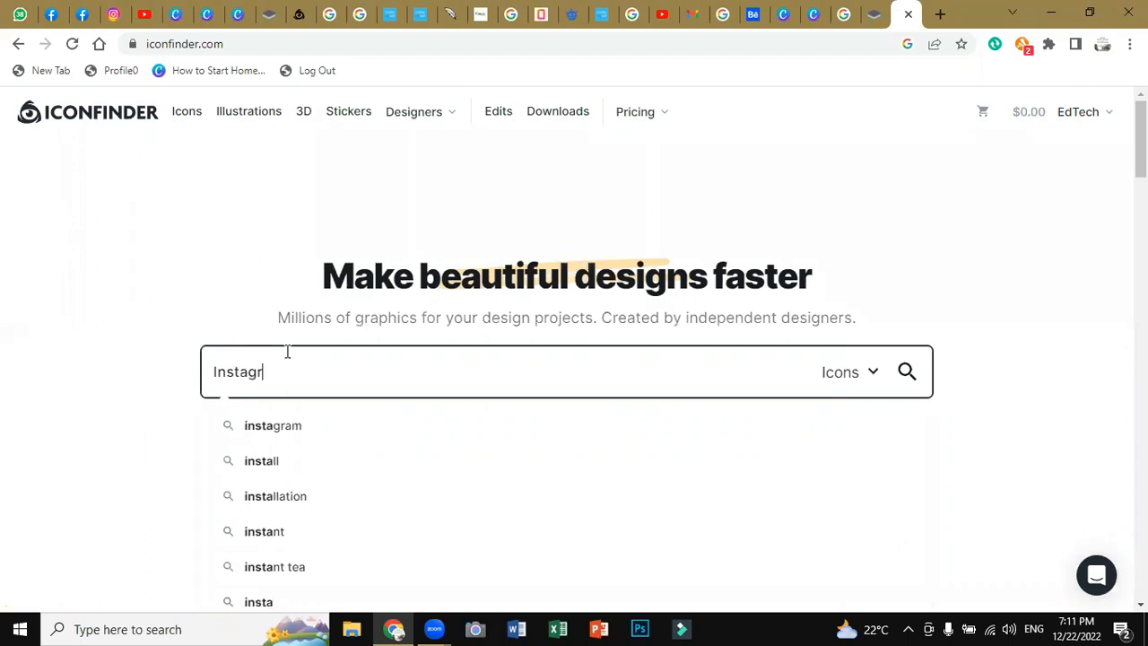
text(am)
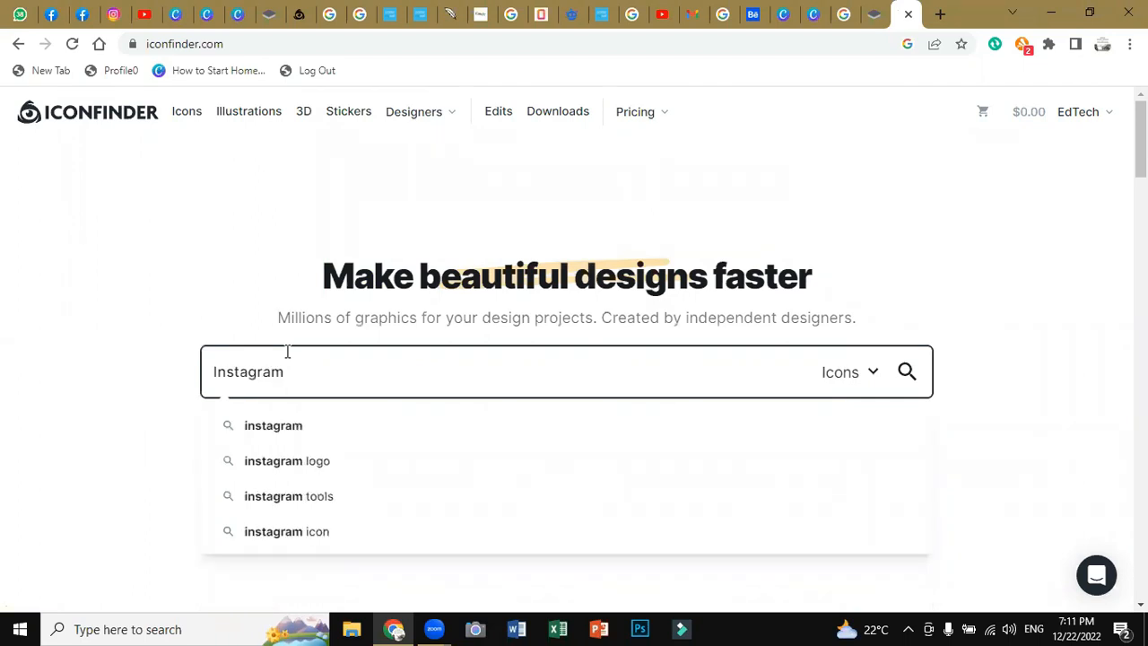
text( icon)
key(Return)
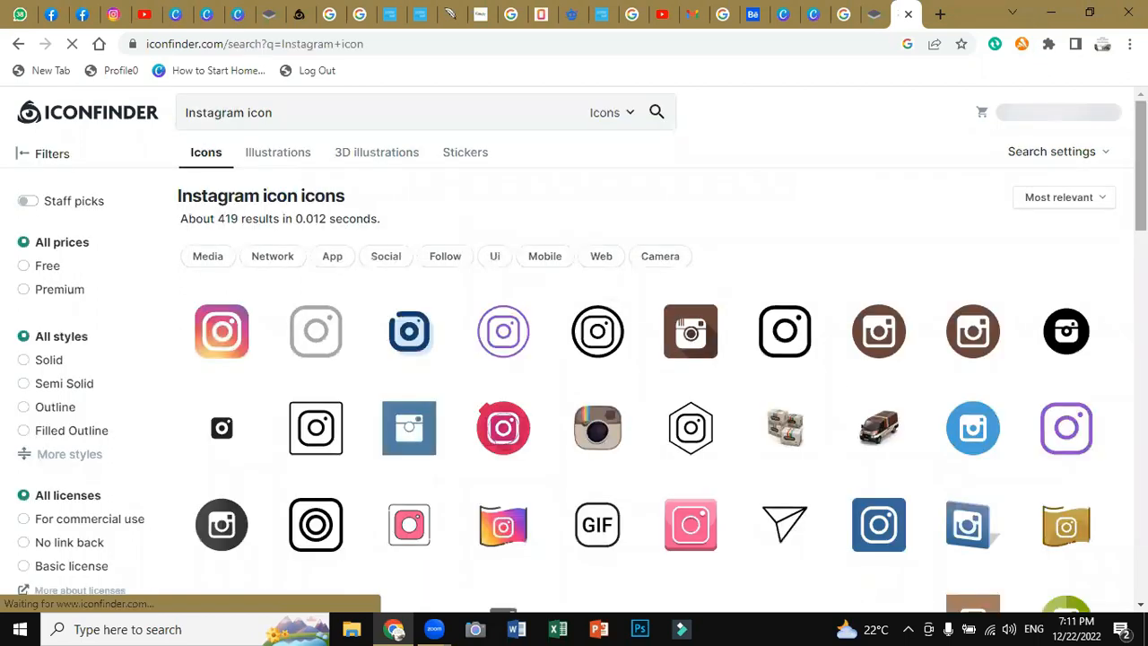
Copy the image of the free gradient Instagram icon from the Iconfinder search results.
scroll(628, 404, down, 1)
scroll(922, 217, down, 1)
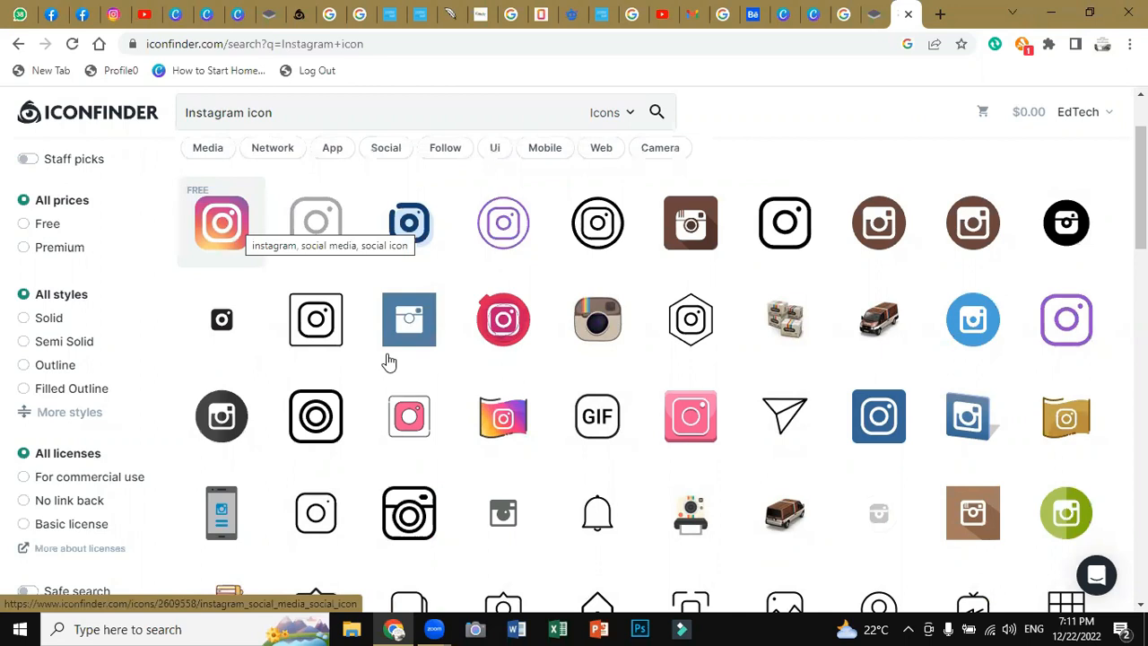
right_click(229, 214)
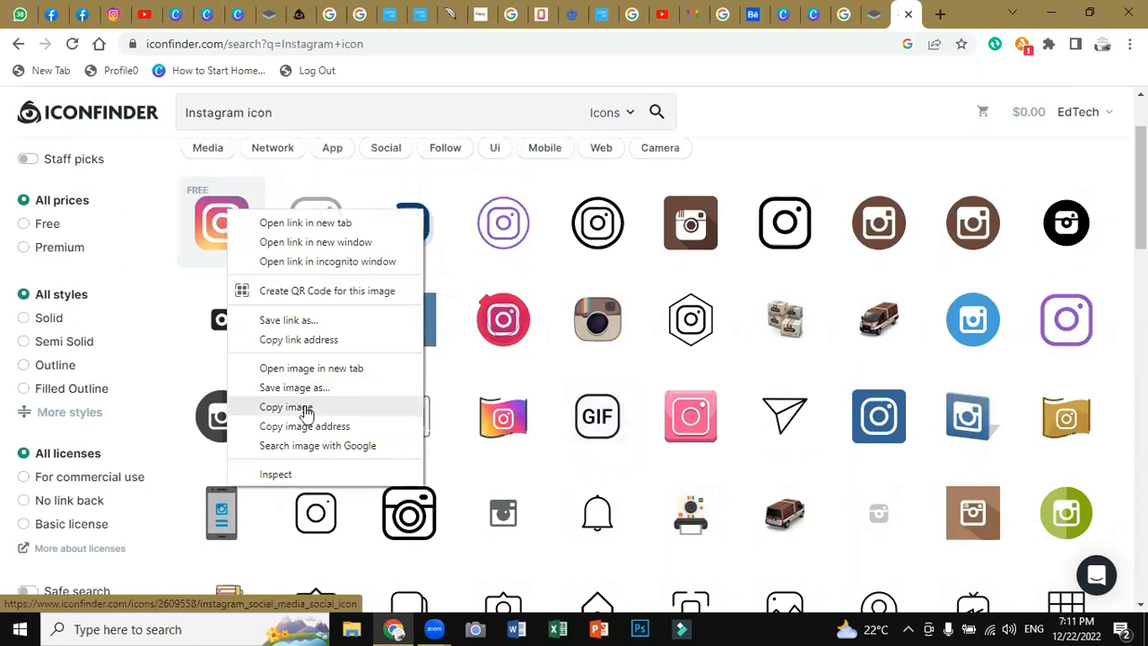
Switch back to the Canva business card, paste the copied Instagram icon onto page 1 and delete it again.
click(813, 12)
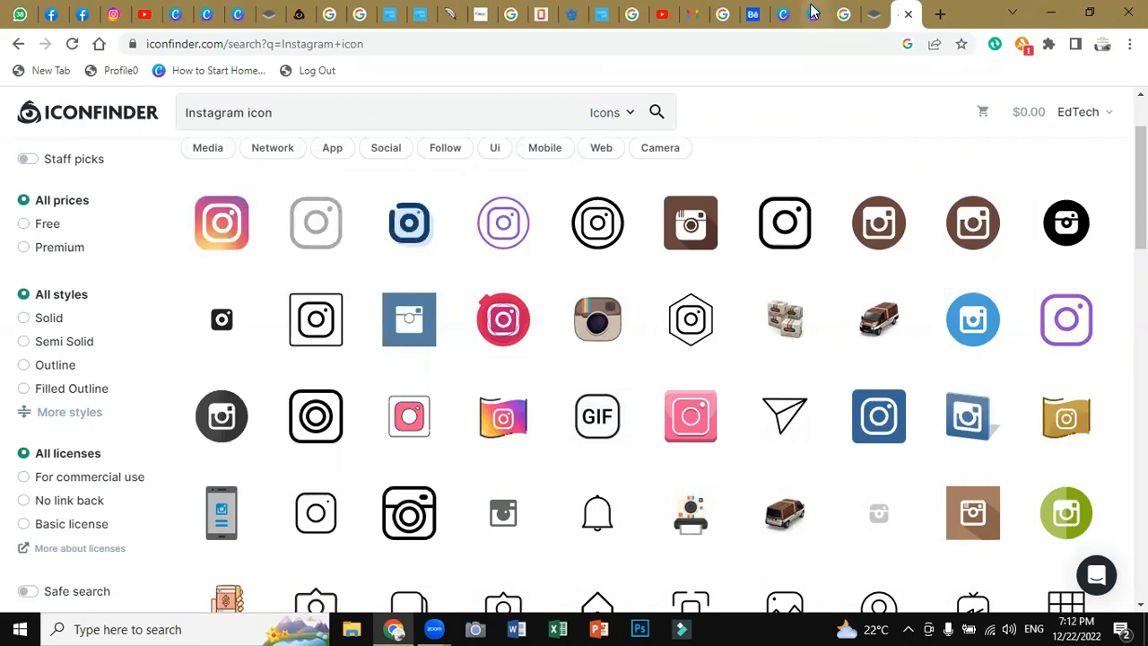
click(813, 12)
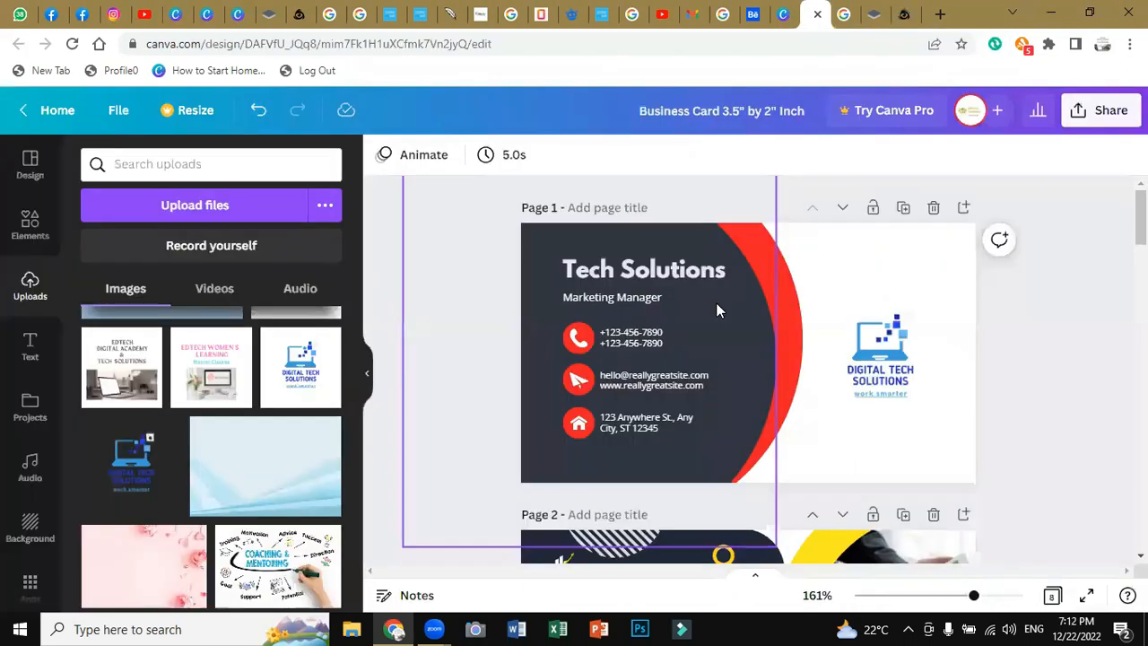
right_click(868, 285)
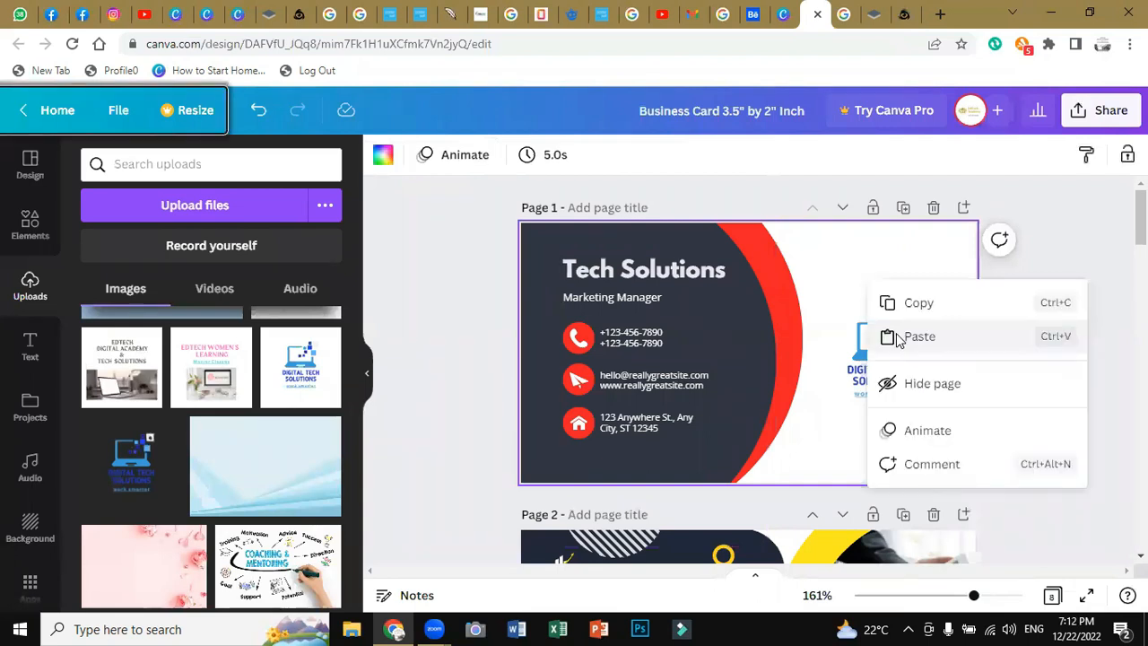
click(898, 339)
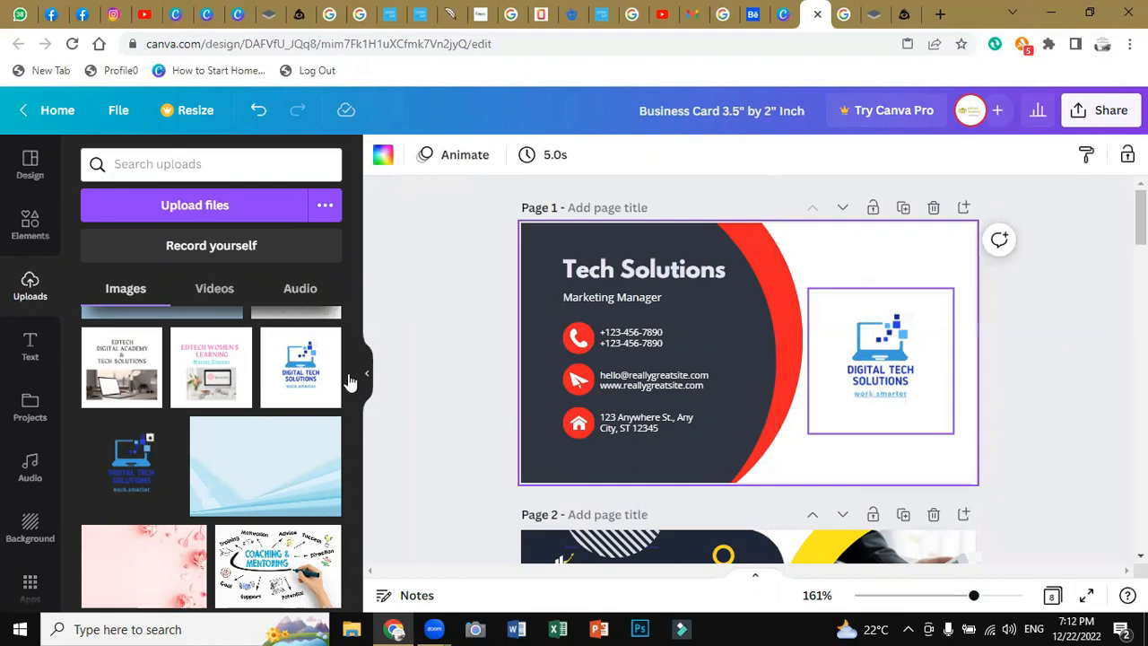
key(ctrl+v)
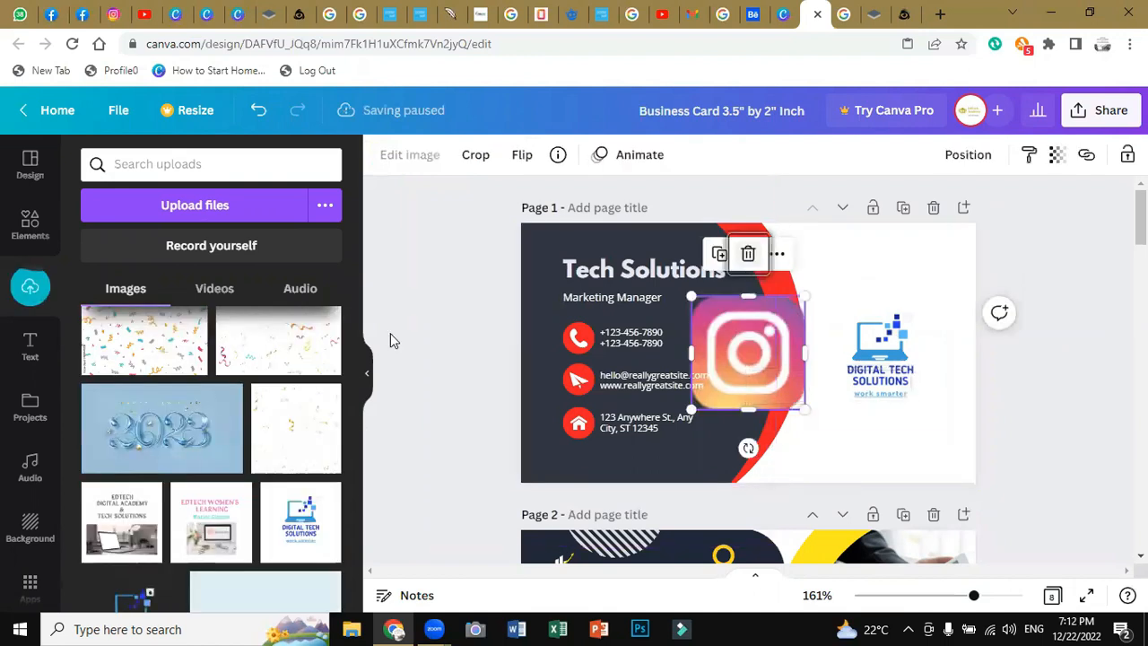
key(Delete)
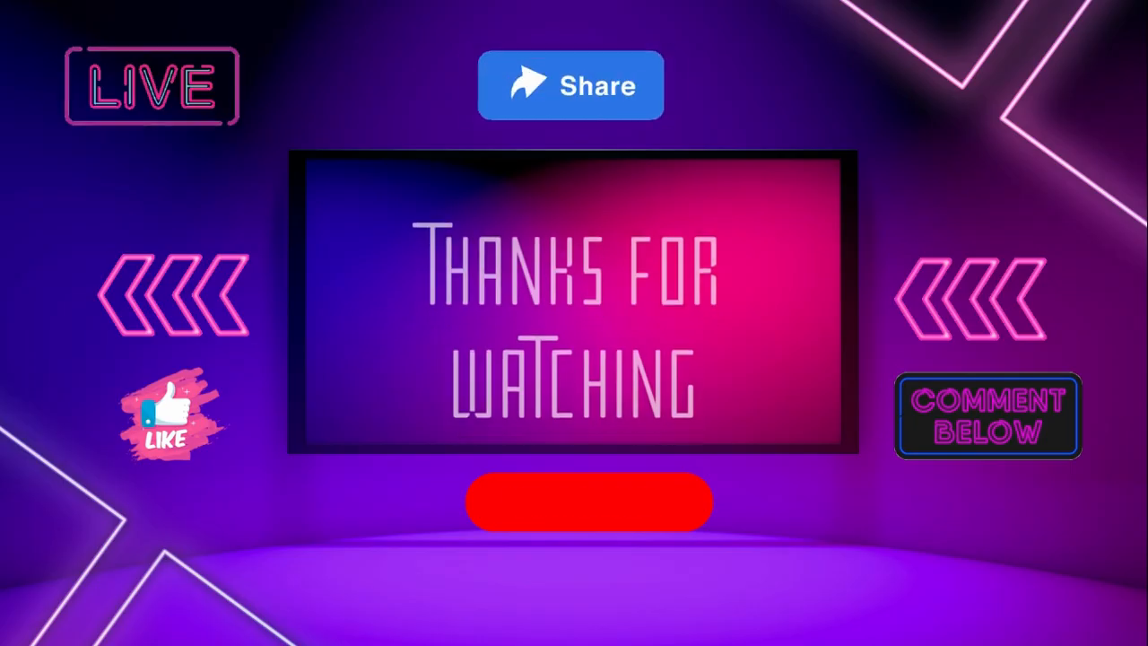